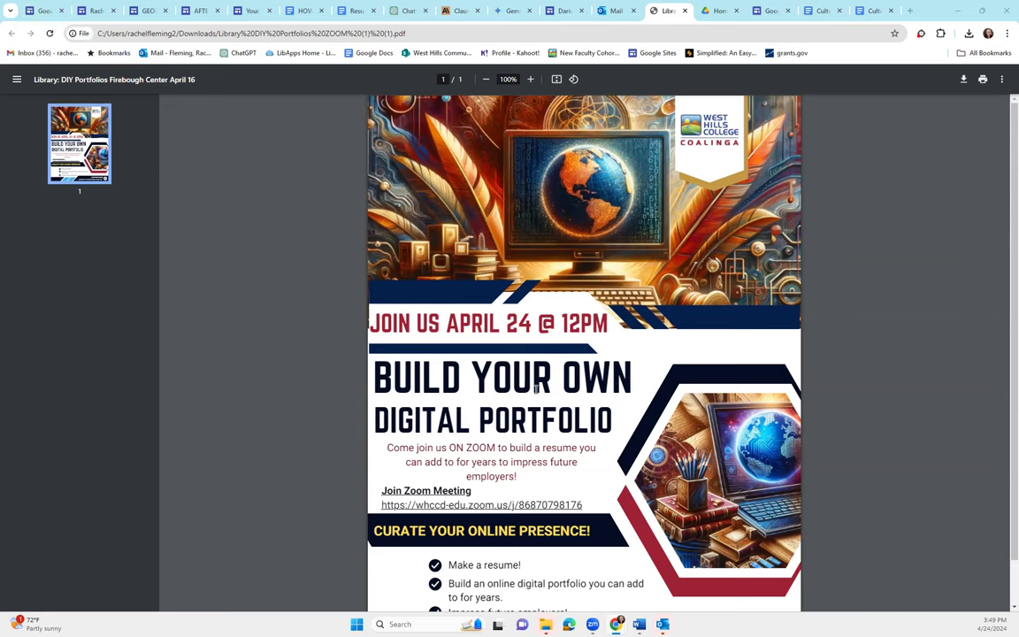
Switch from the portfolio workshop flyer PDF to the Google Sites home page tab
click(37, 12)
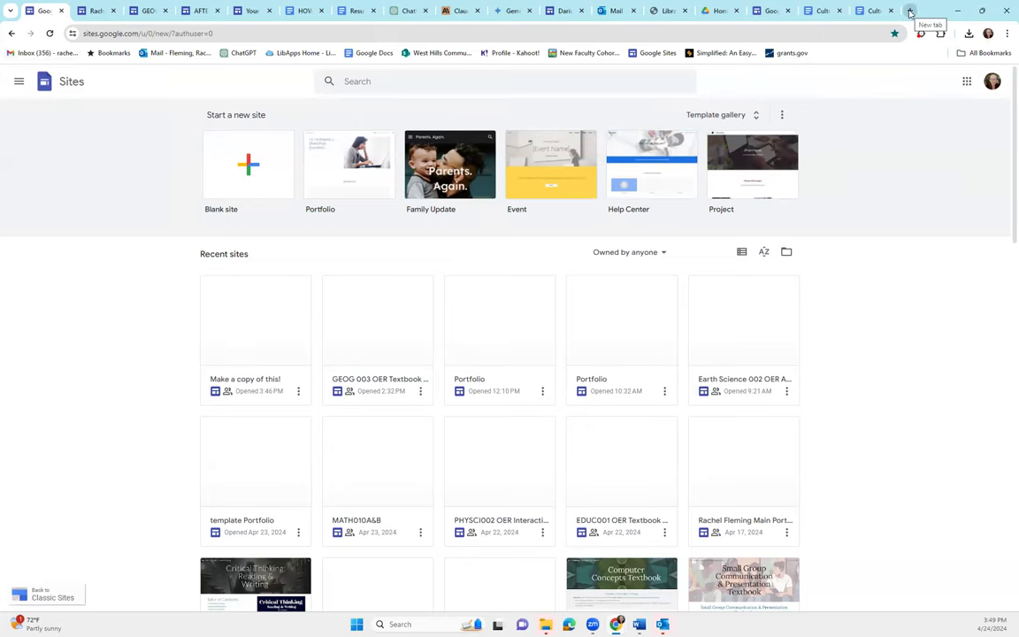
Open a fresh browser tab and check which Google account is signed in
click(910, 12)
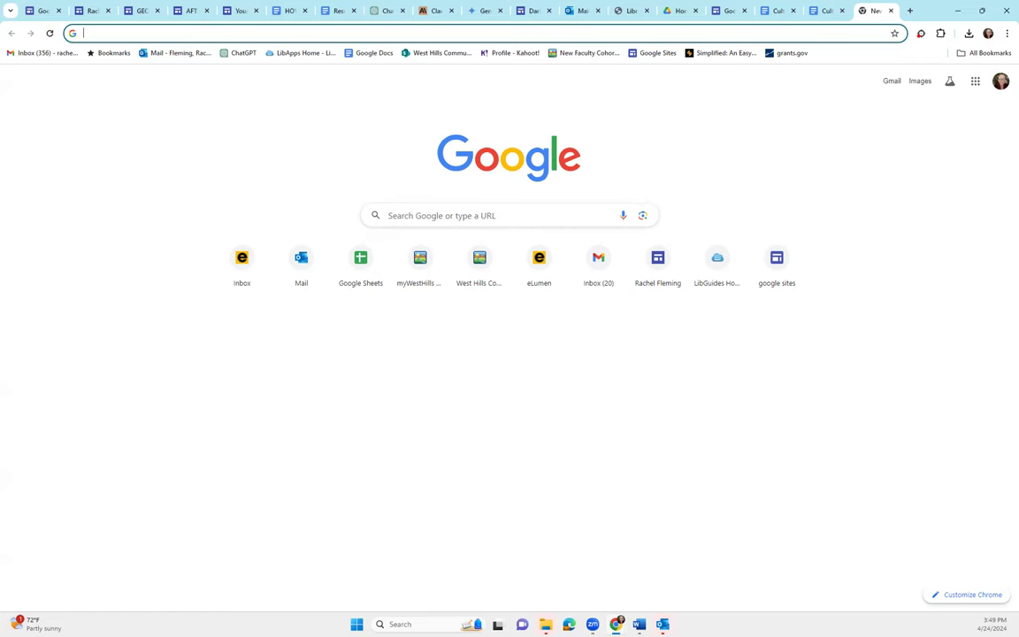
click(1000, 81)
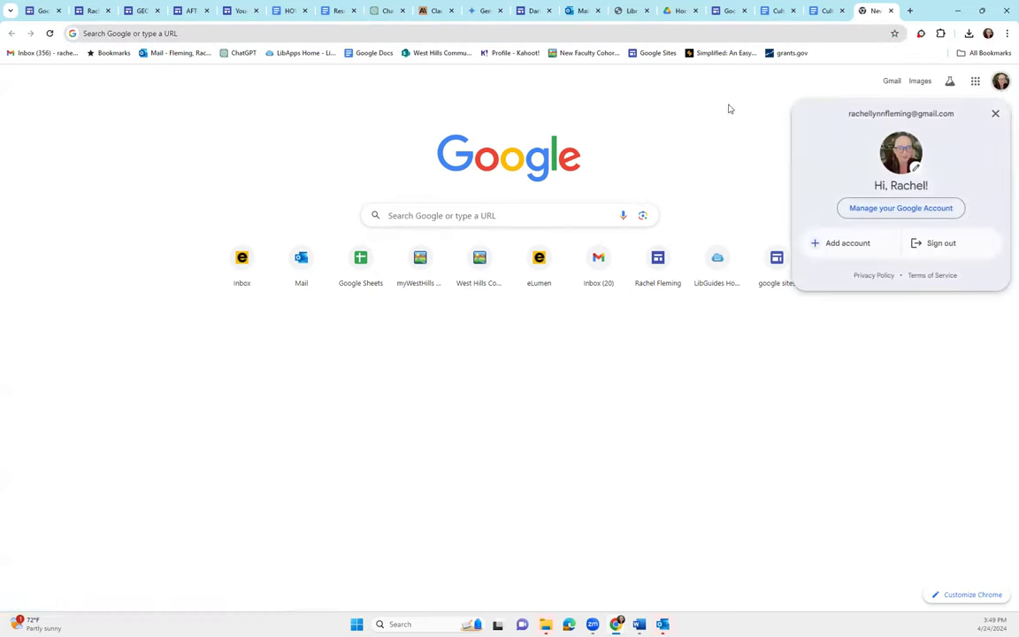
key(Escape)
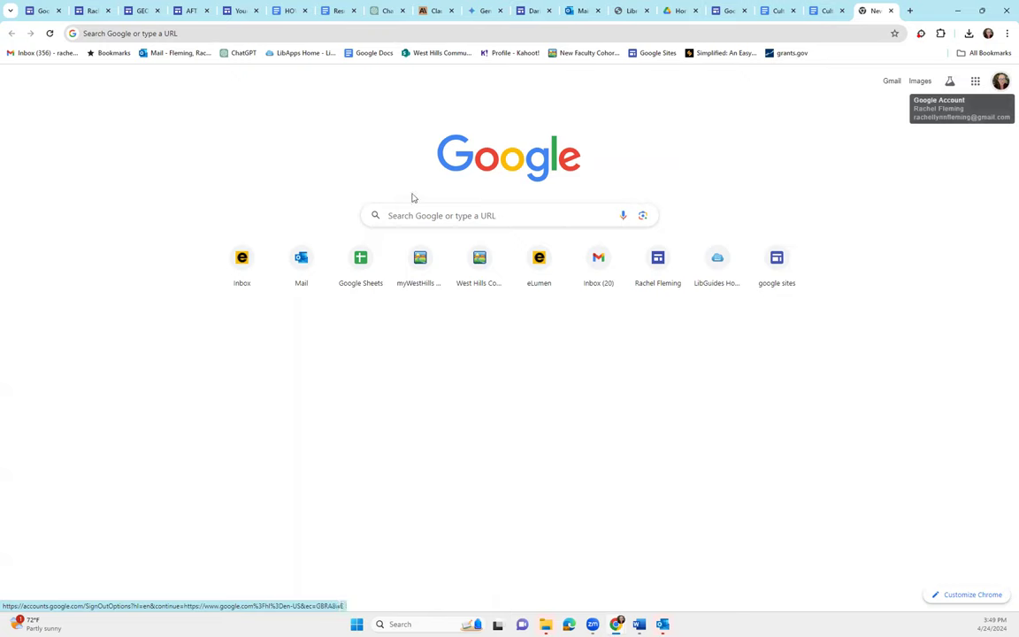
Search Google for 'google sites' and open the Google Sites sign-in result
click(416, 214)
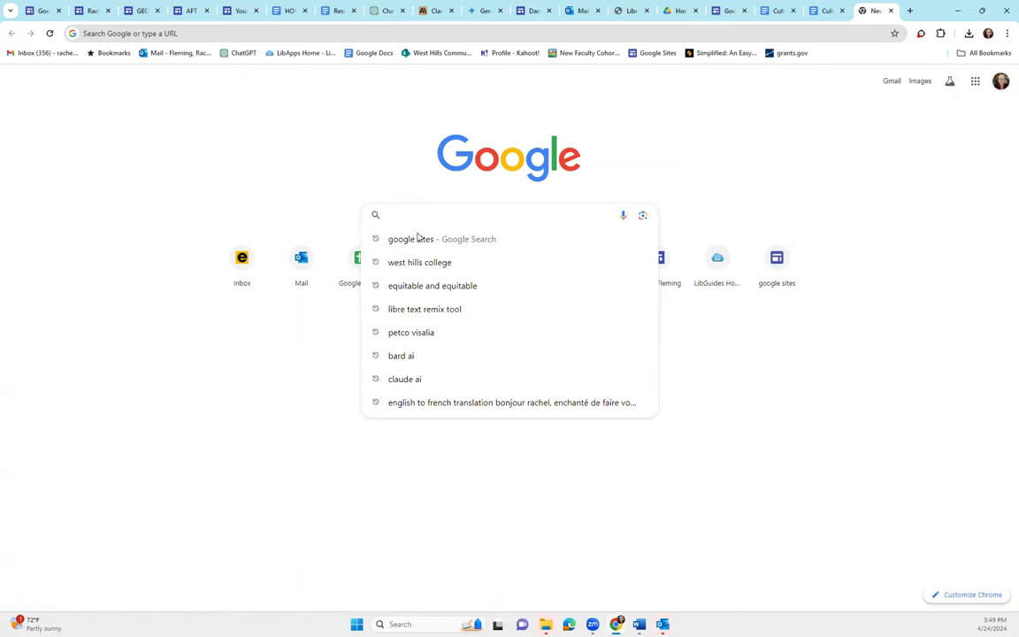
click(413, 239)
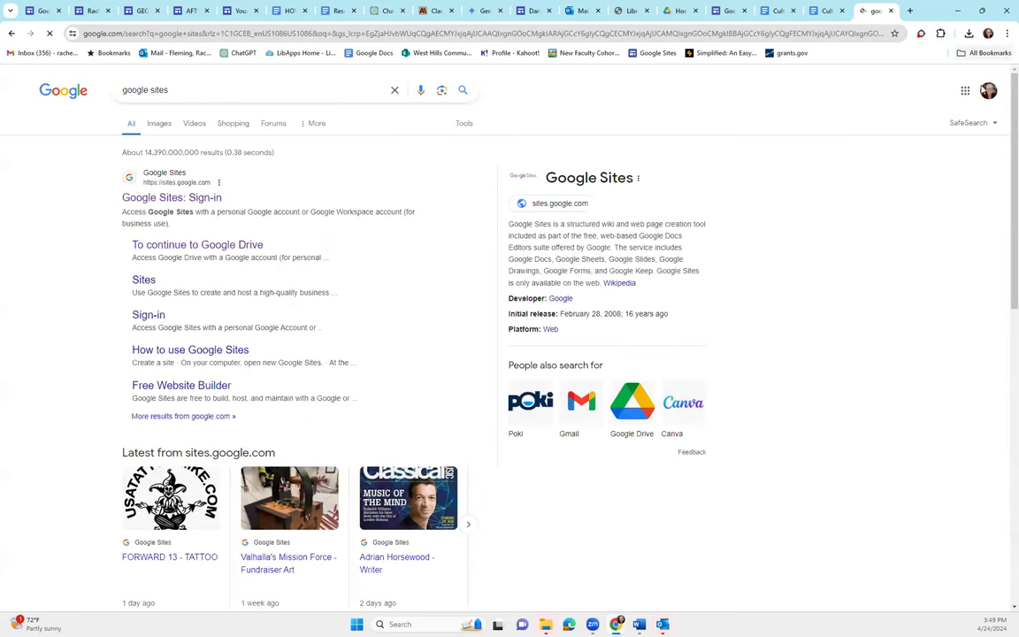
click(965, 92)
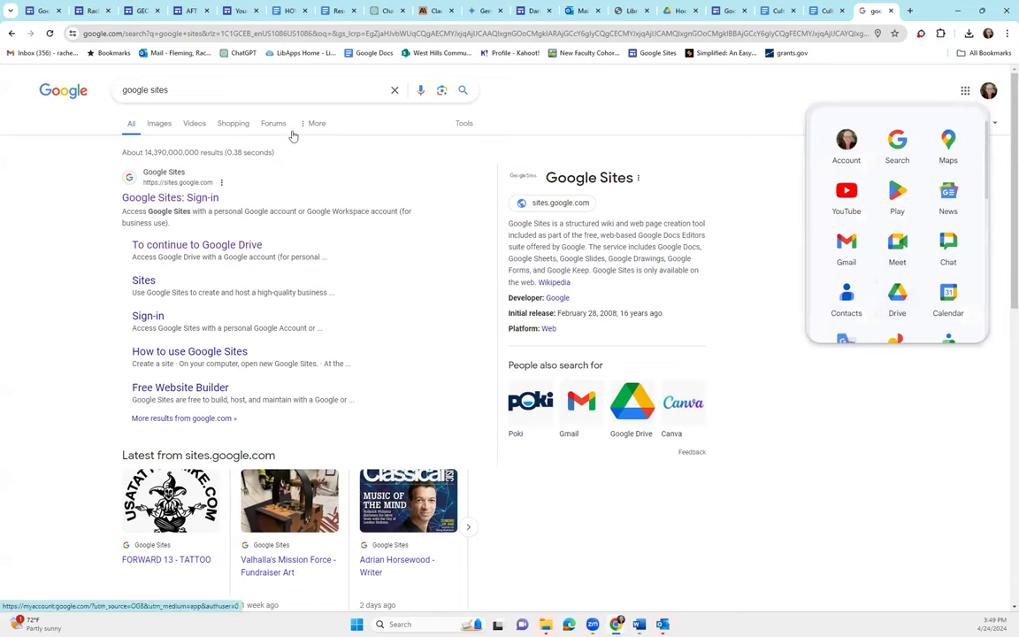
click(175, 200)
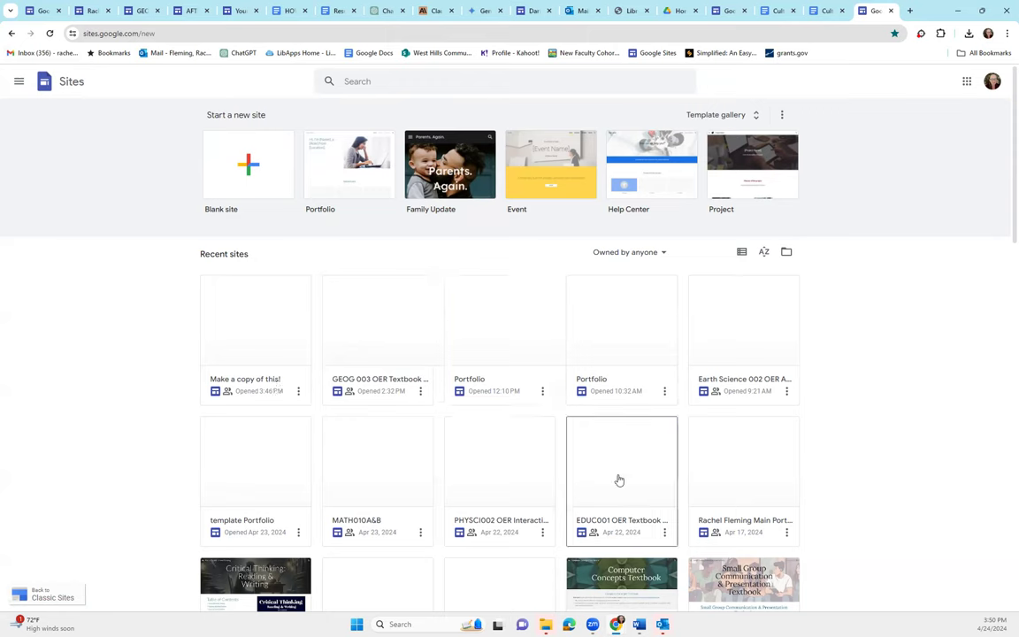
Browse the Template gallery's Personal, Work, Small business and Education categories
click(720, 115)
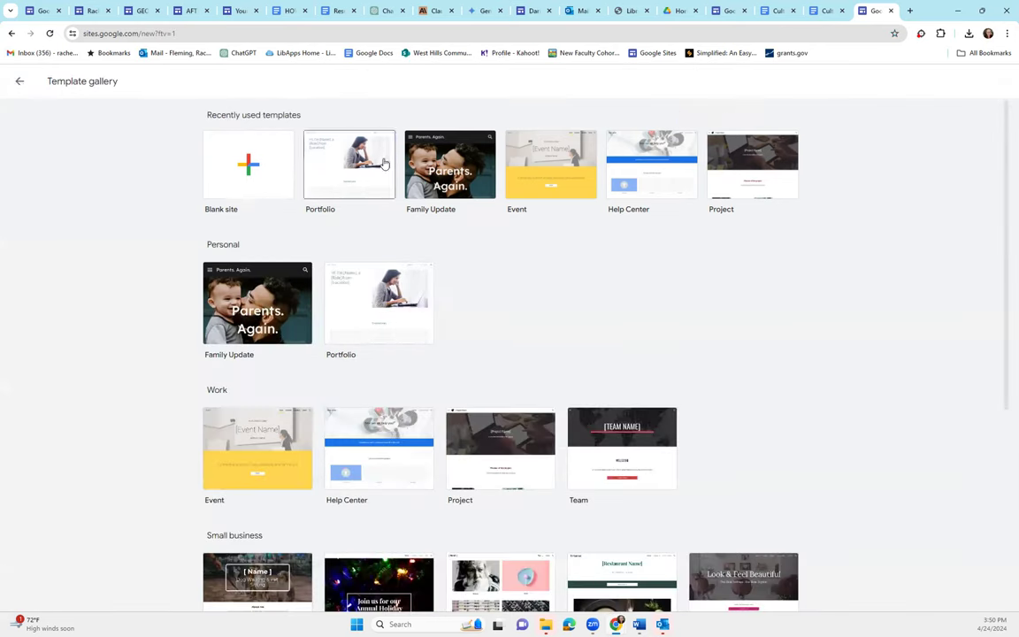
scroll(579, 341, down, 3)
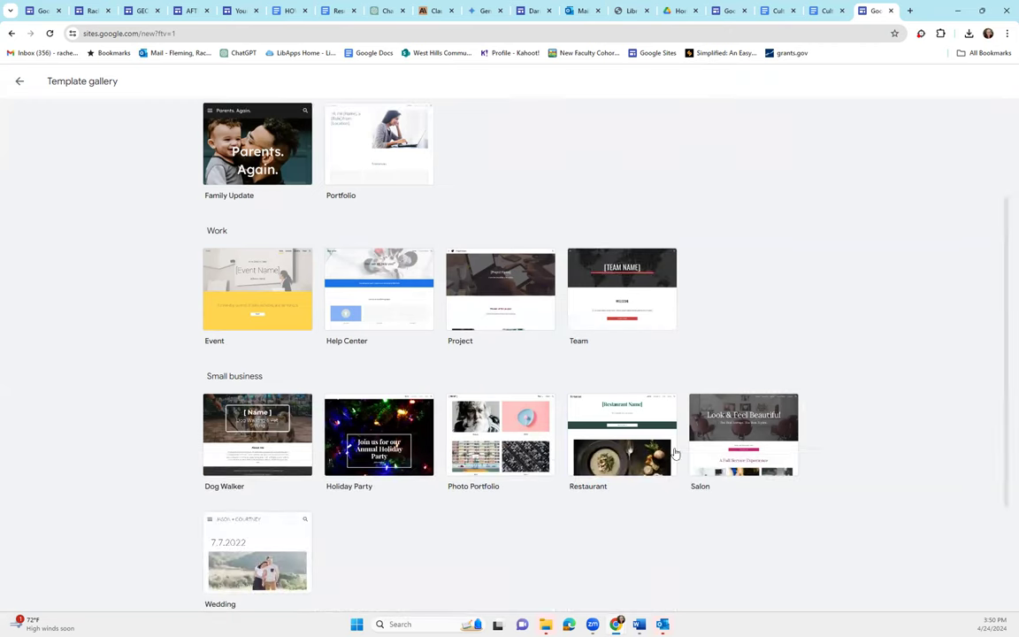
scroll(554, 522, down, 3)
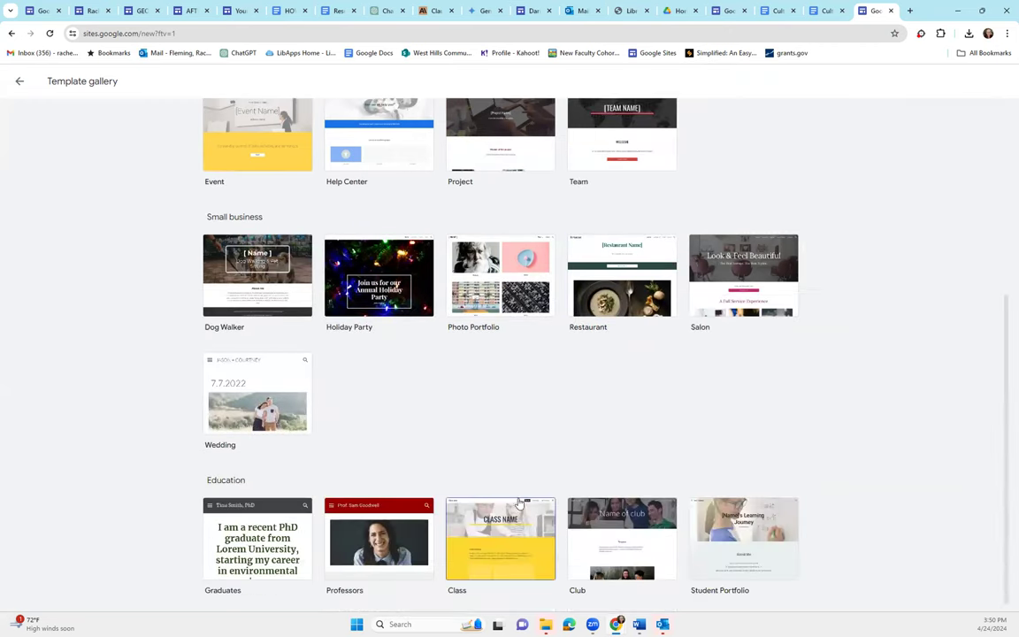
scroll(447, 428, up, 4)
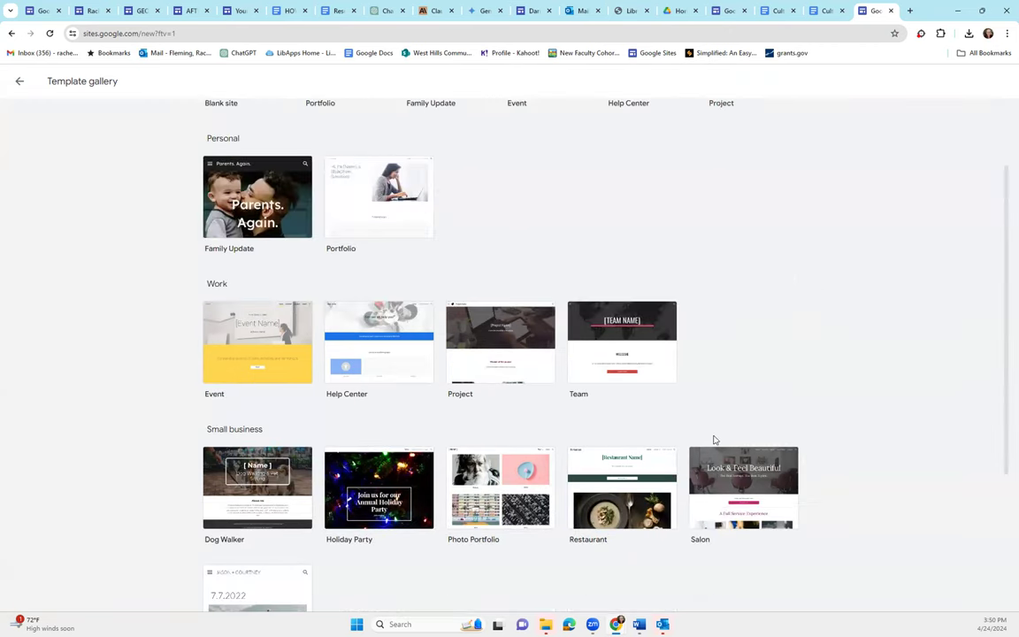
Create a site from the Portfolio template and prefix the owner's name to its document name
click(379, 218)
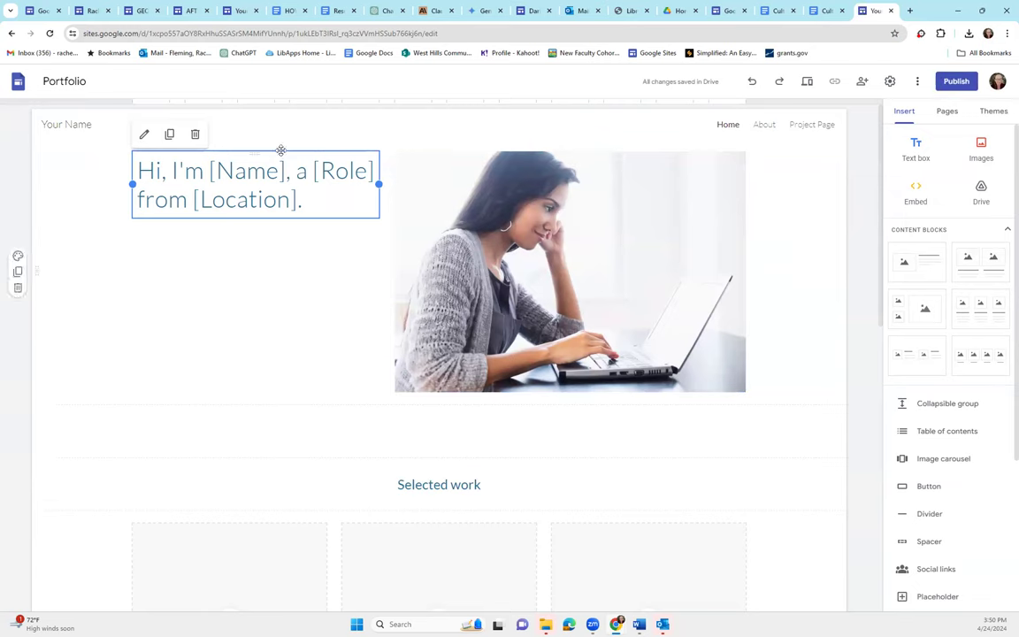
click(43, 81)
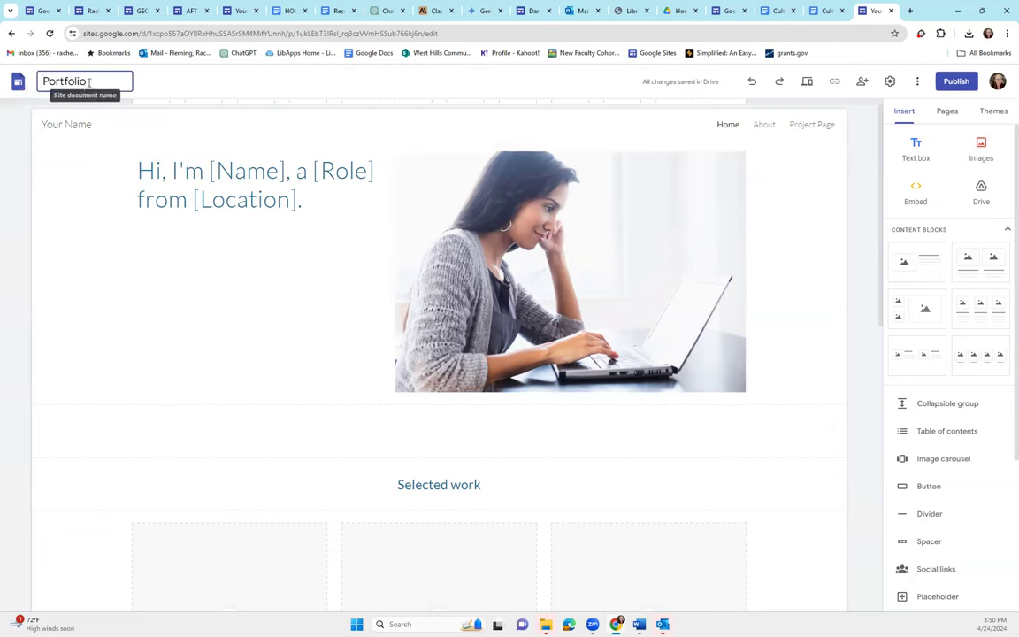
text(Rachel's)
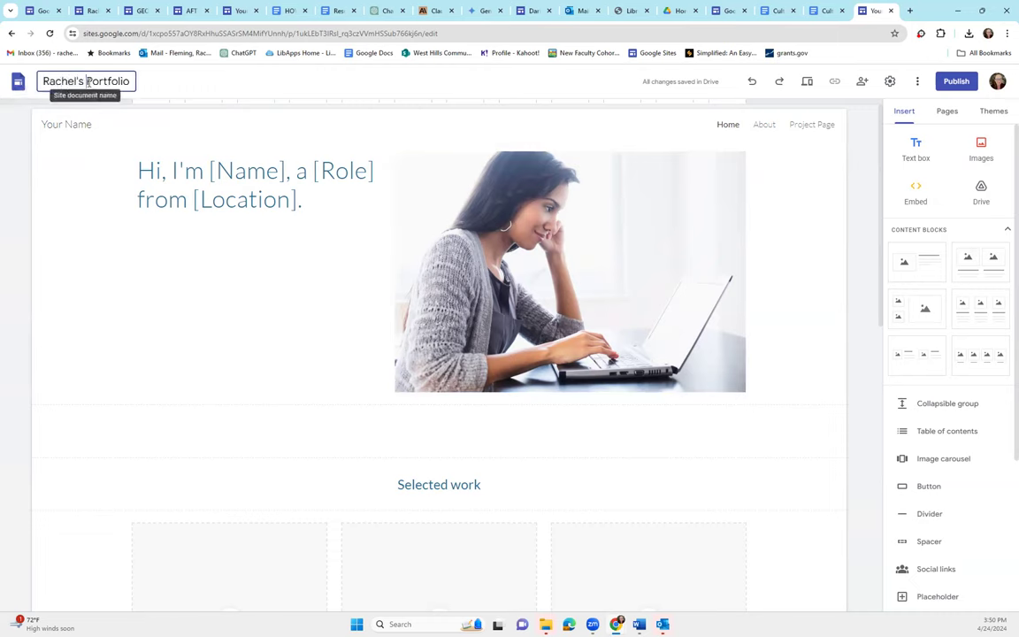
Replace the header's 'Your Name' placeholder with the owner's portfolio title
click(68, 124)
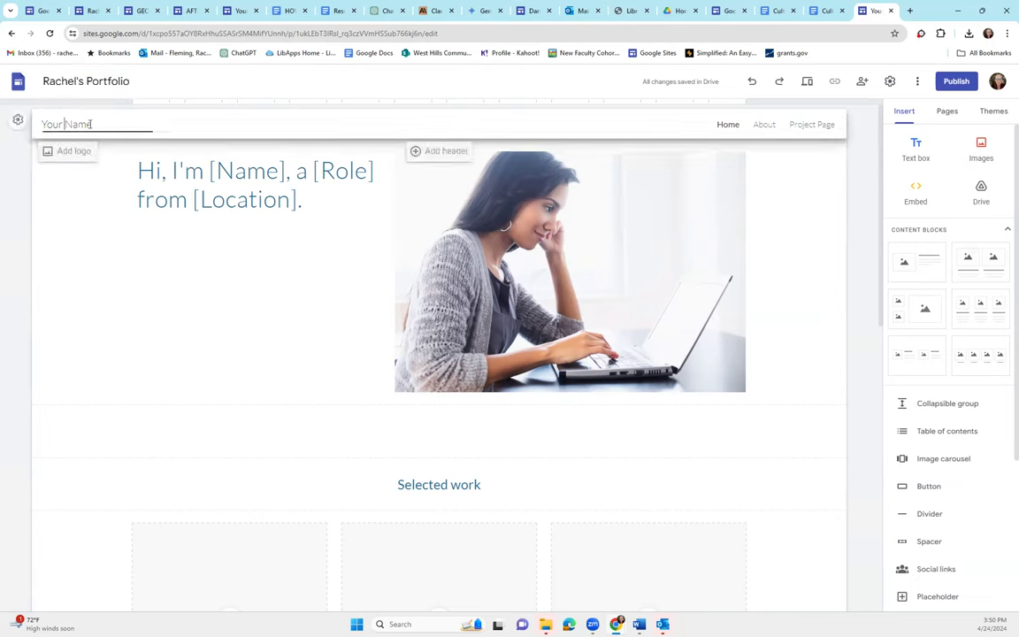
drag(92, 125, 41, 125)
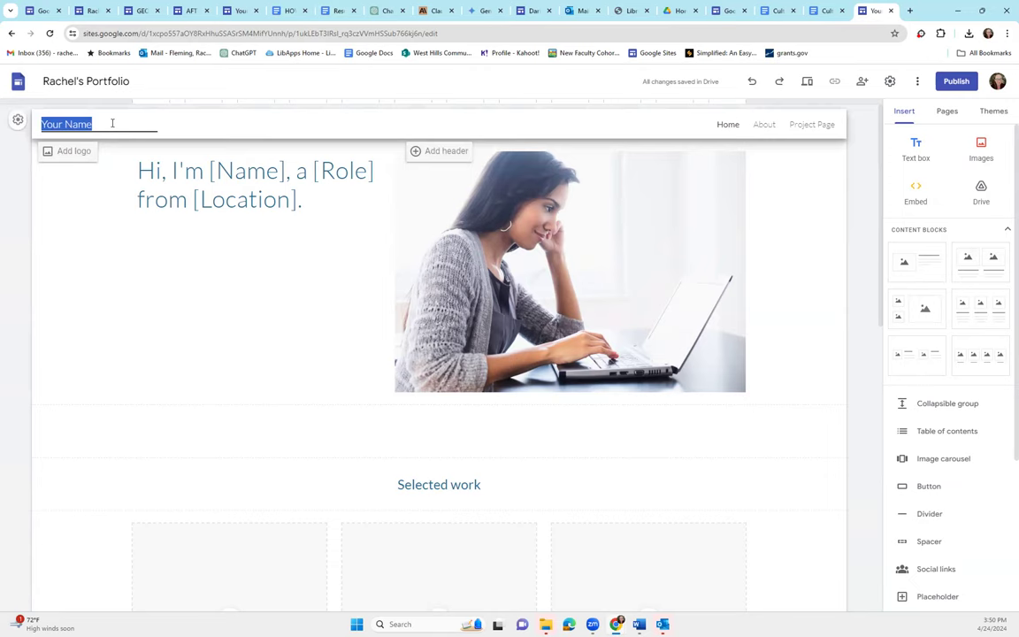
text(Rachel's Por)
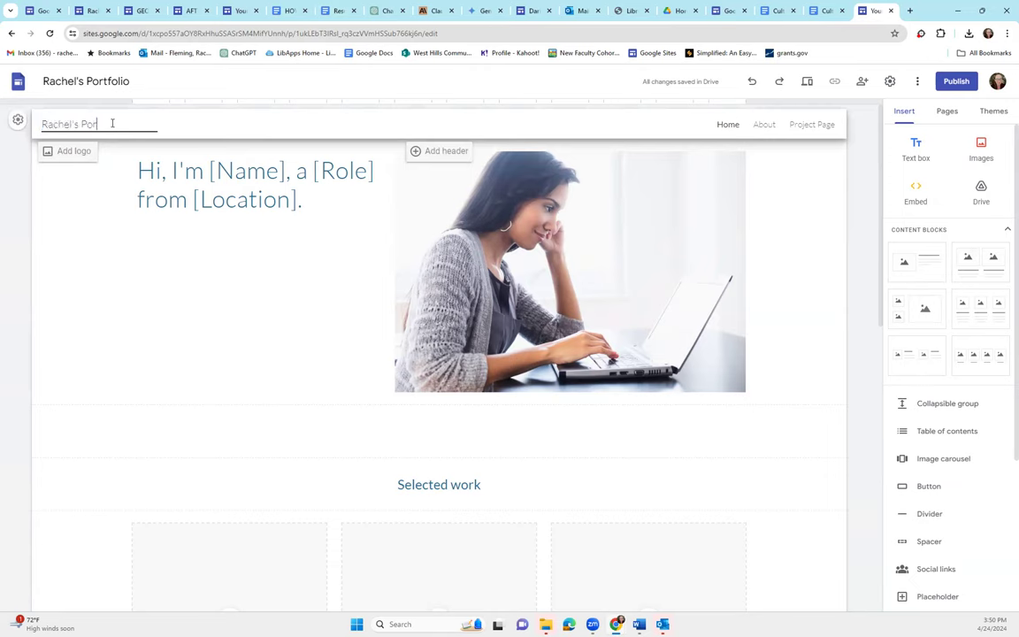
text(tfolio)
click(102, 182)
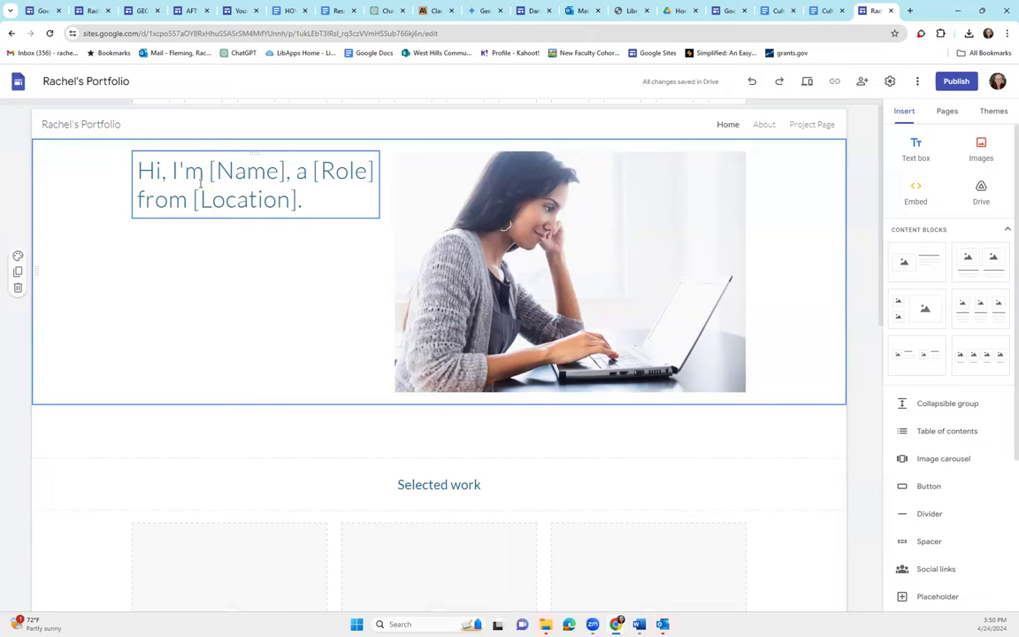
triple_click(246, 200)
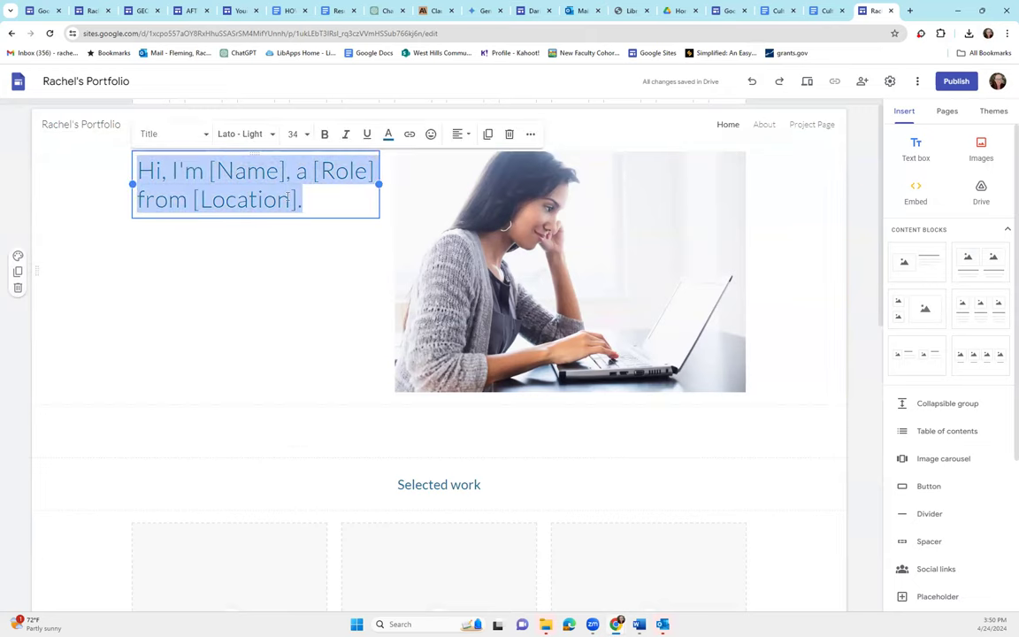
text(Rachel)
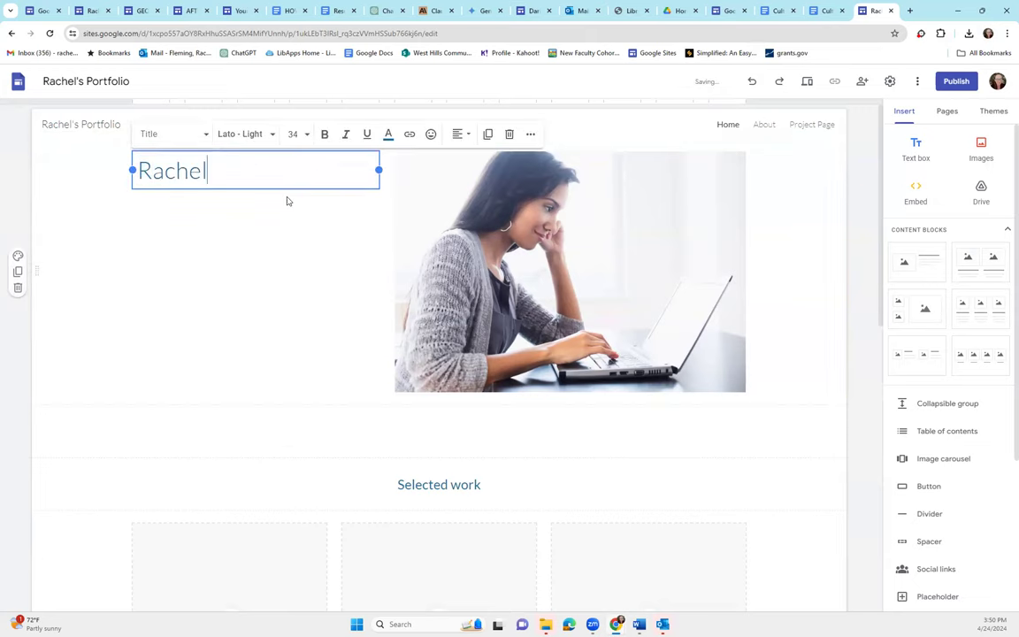
text('s Portfolio)
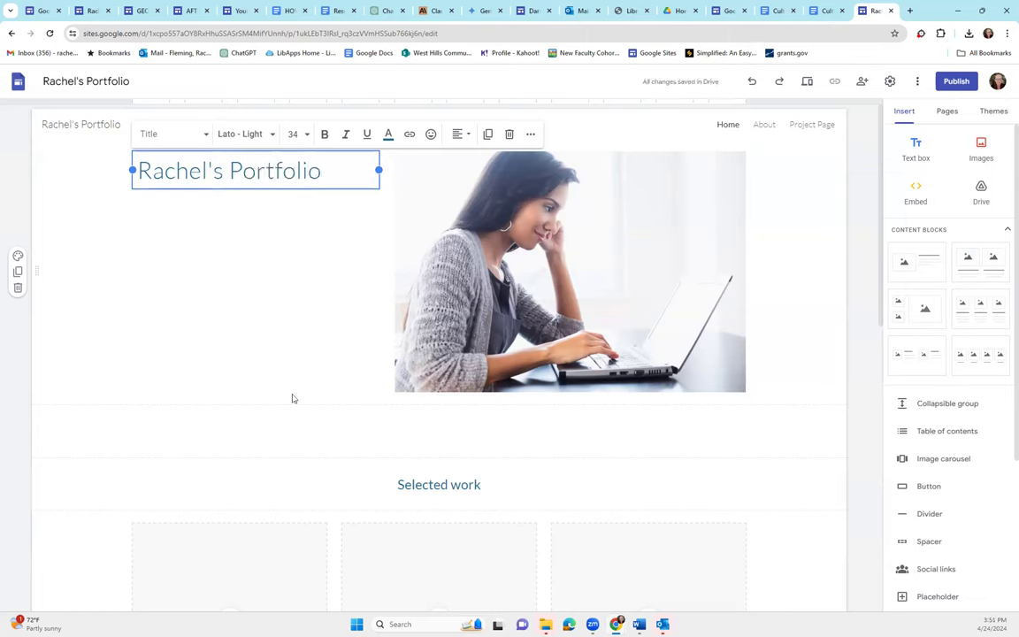
scroll(363, 473, down, 3)
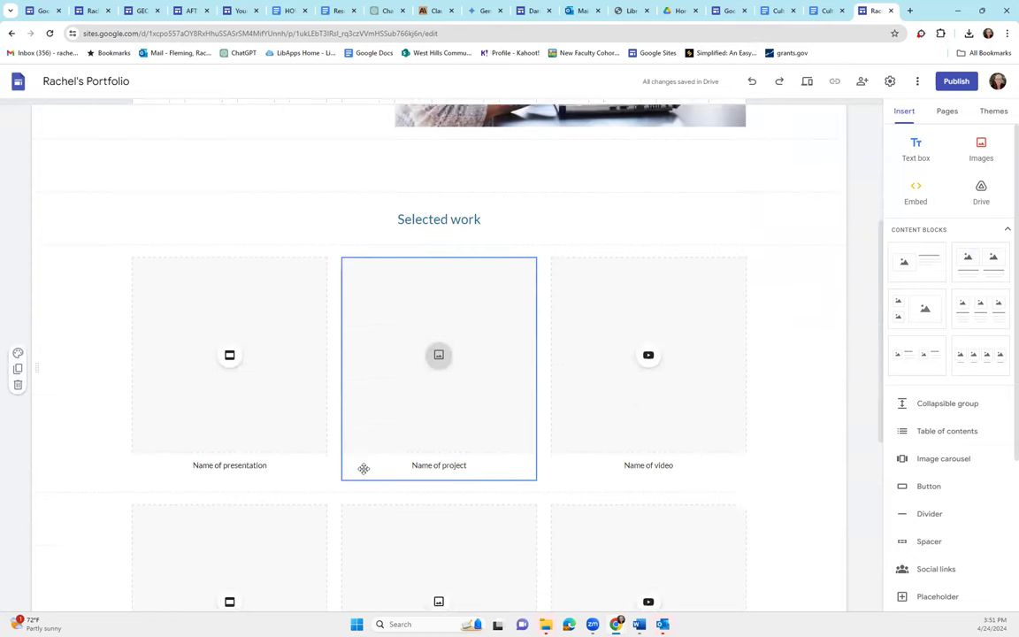
scroll(363, 469, down, 1)
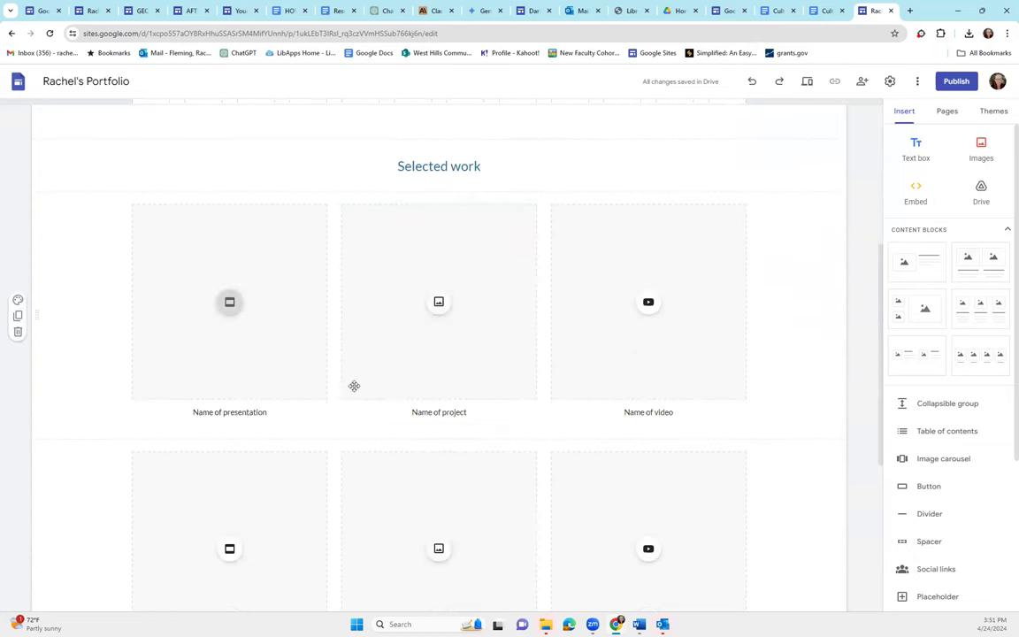
scroll(353, 385, up, 3)
scroll(335, 412, up, 1)
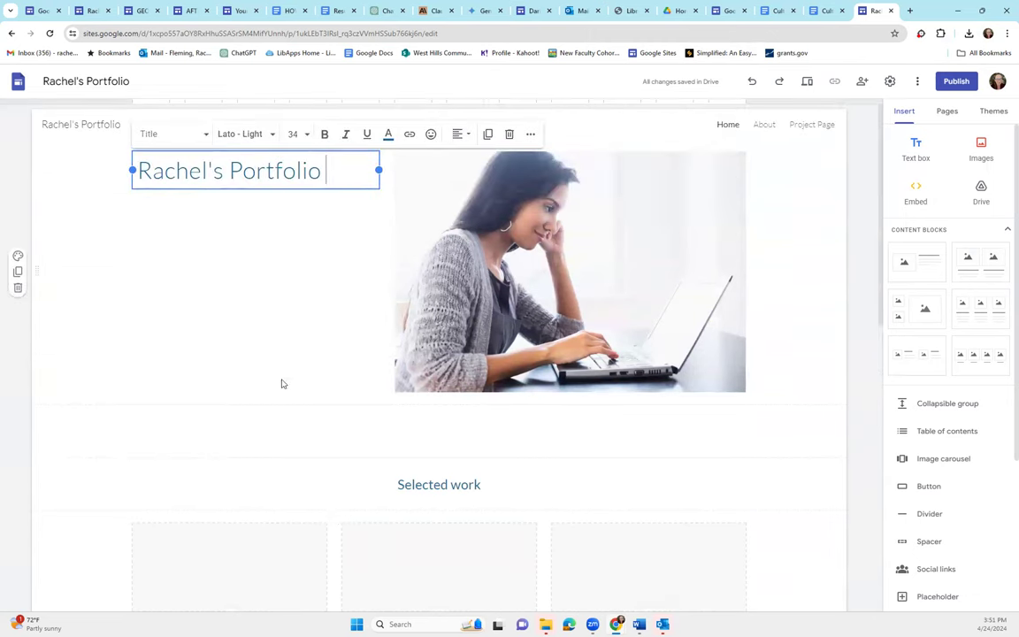
click(261, 308)
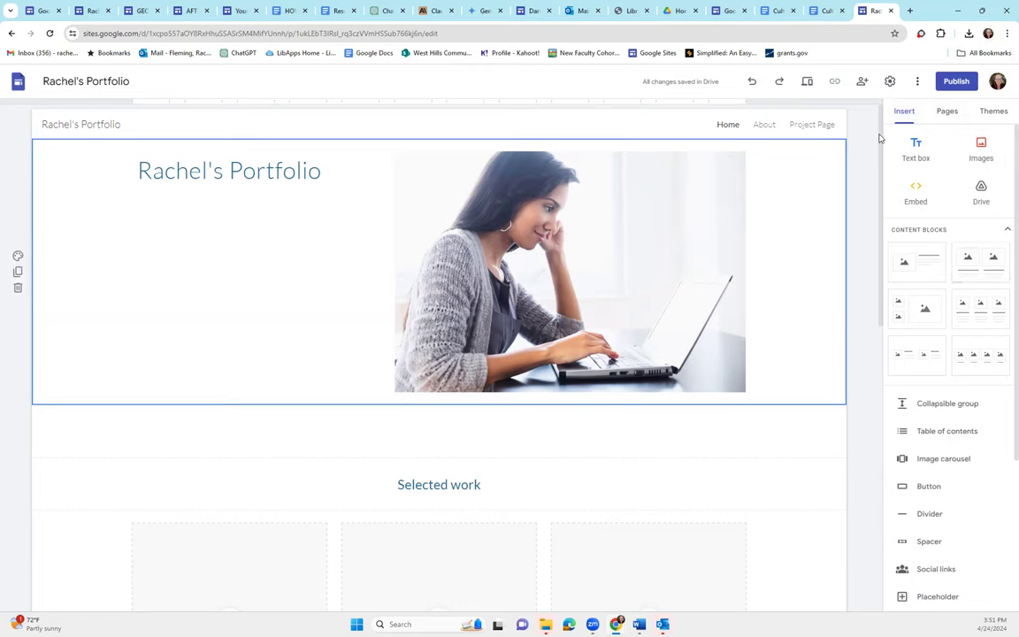
click(247, 33)
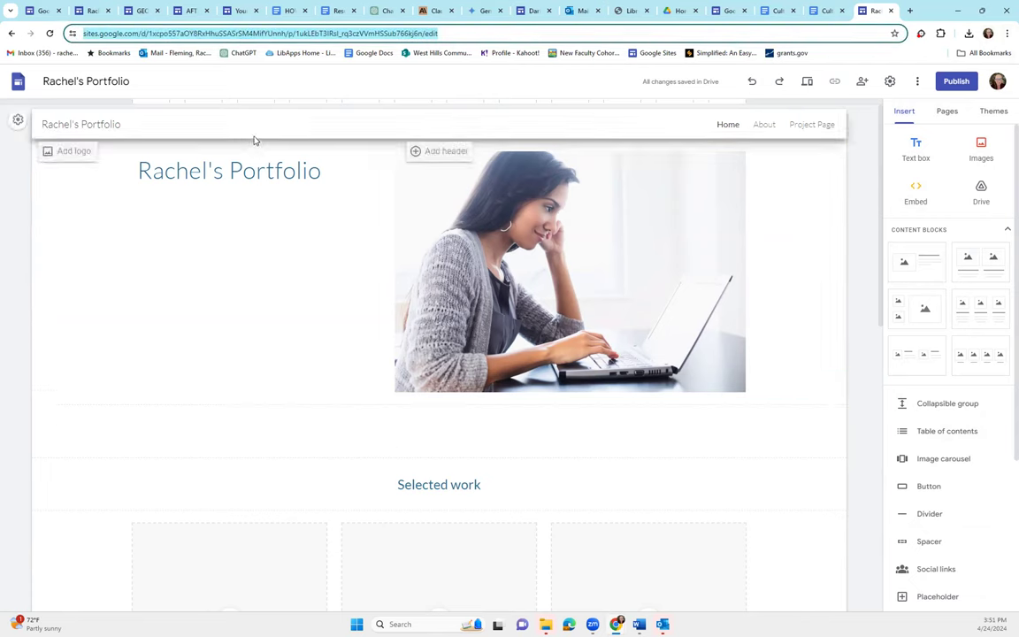
click(232, 240)
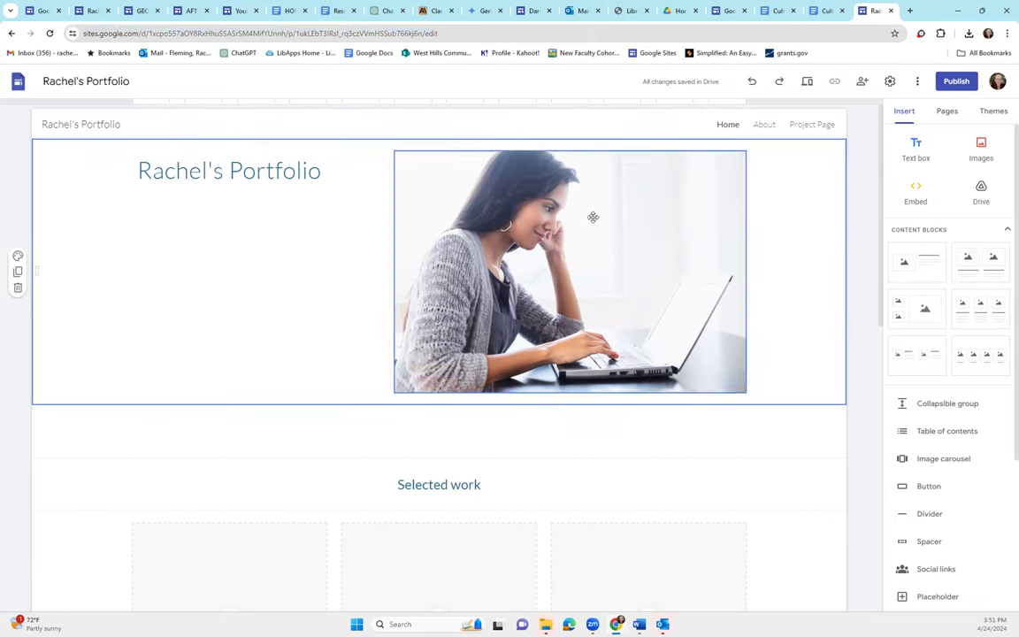
Publish the portfolio at an available sites.google.com address built from the owner's name
click(957, 82)
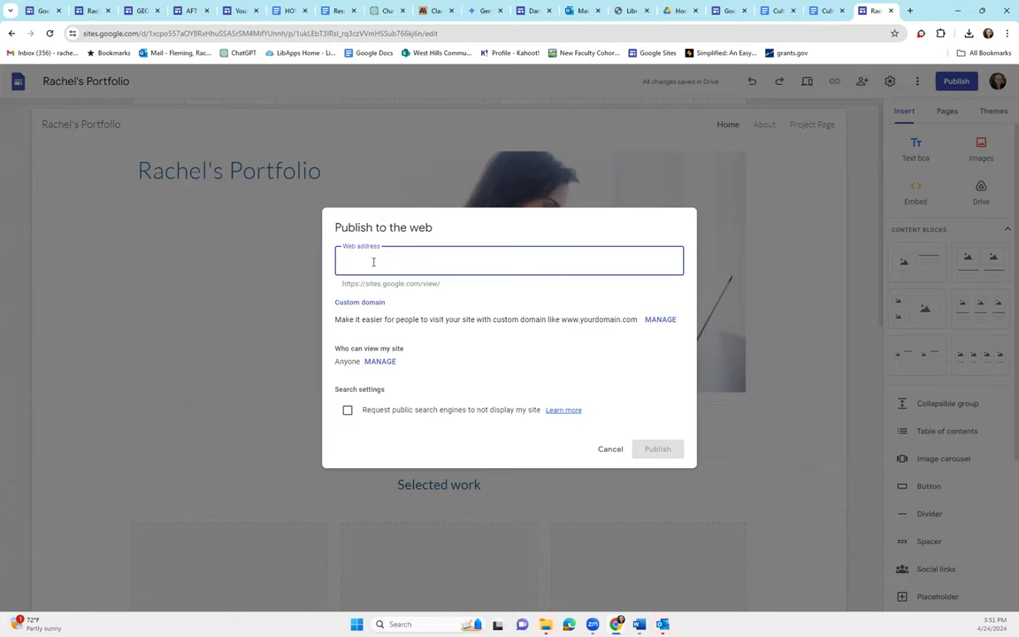
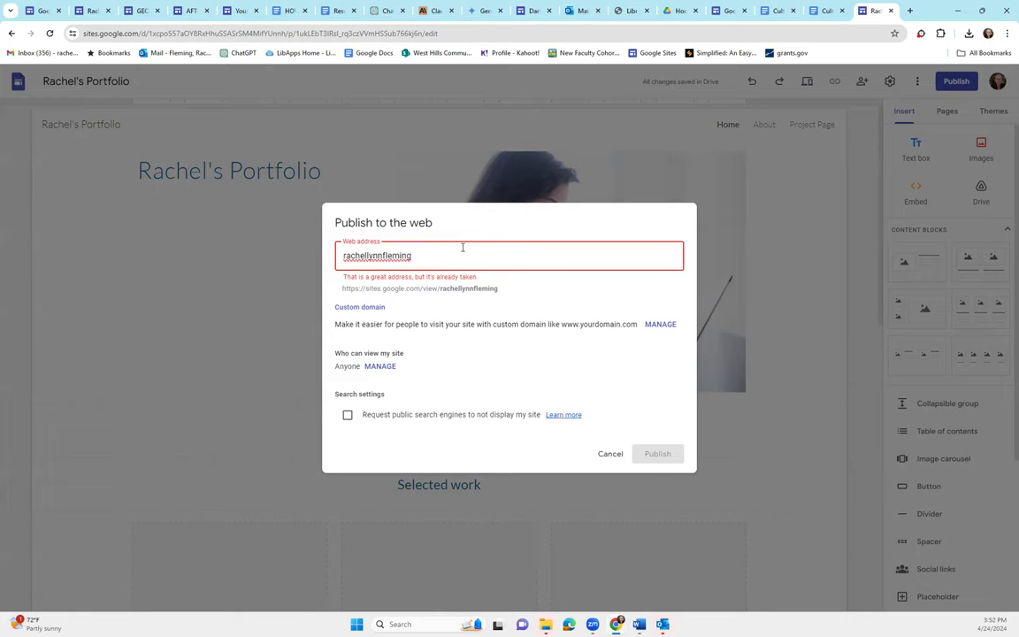
text(colingacolle)
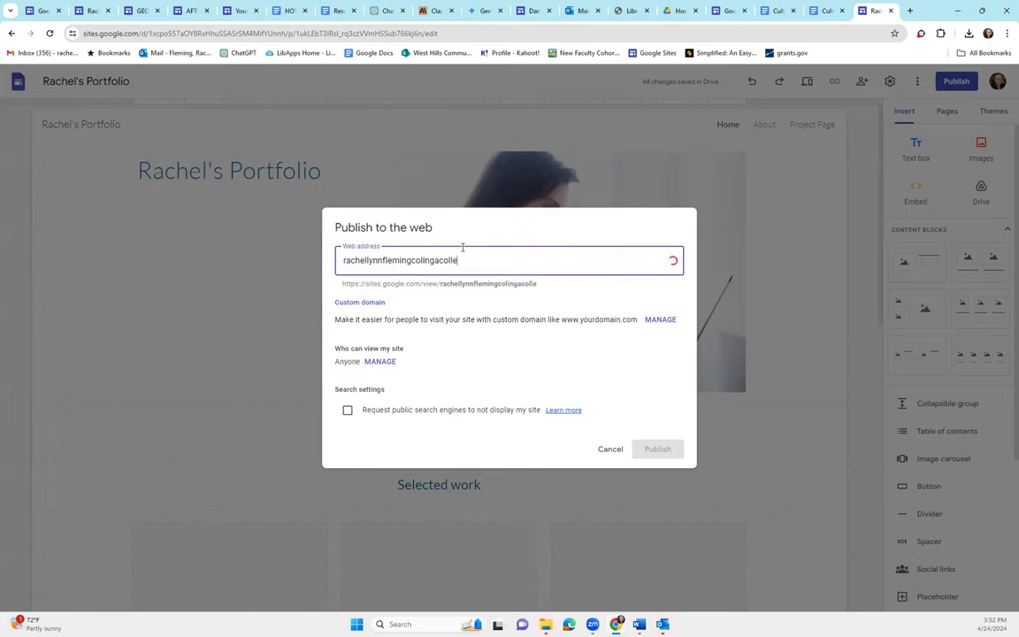
text(ge)
key(BackSpace)
key(BackSpace)
key(BackSpace)
key(BackSpace)
key(BackSpace)
key(BackSpace)
key(BackSpace)
key(BackSpace)
key(BackSpace)
text(whccd)
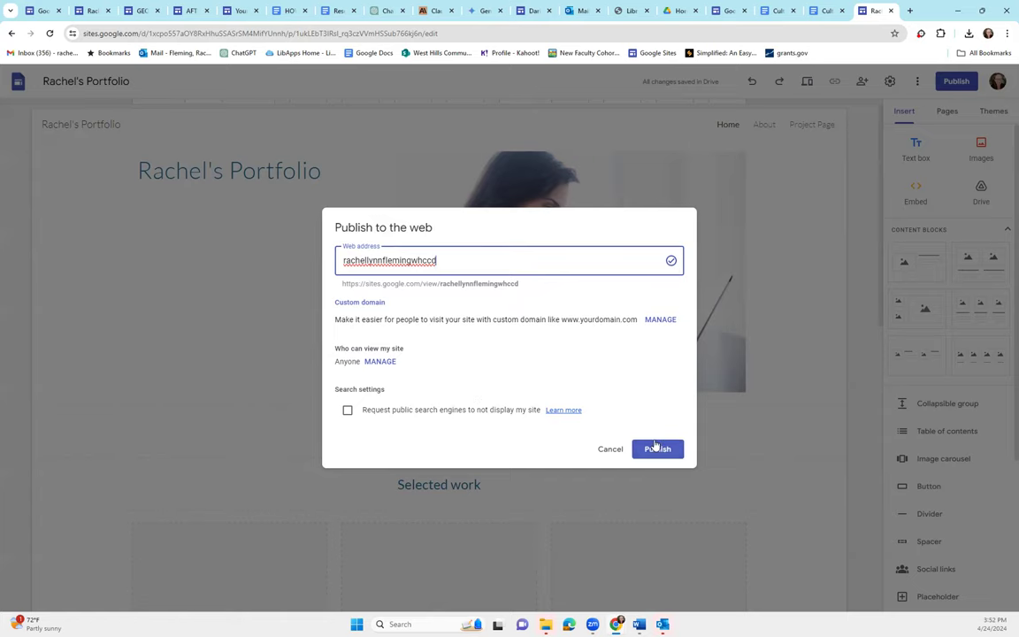
click(657, 449)
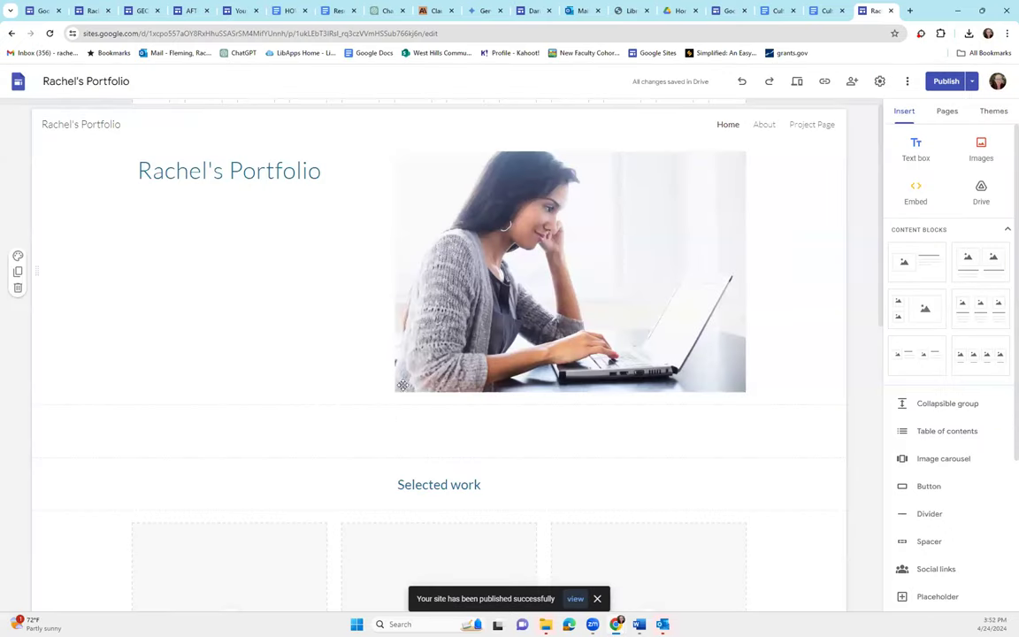
View the live published portfolio and its web address, then bring up the editor's sharing settings
click(972, 82)
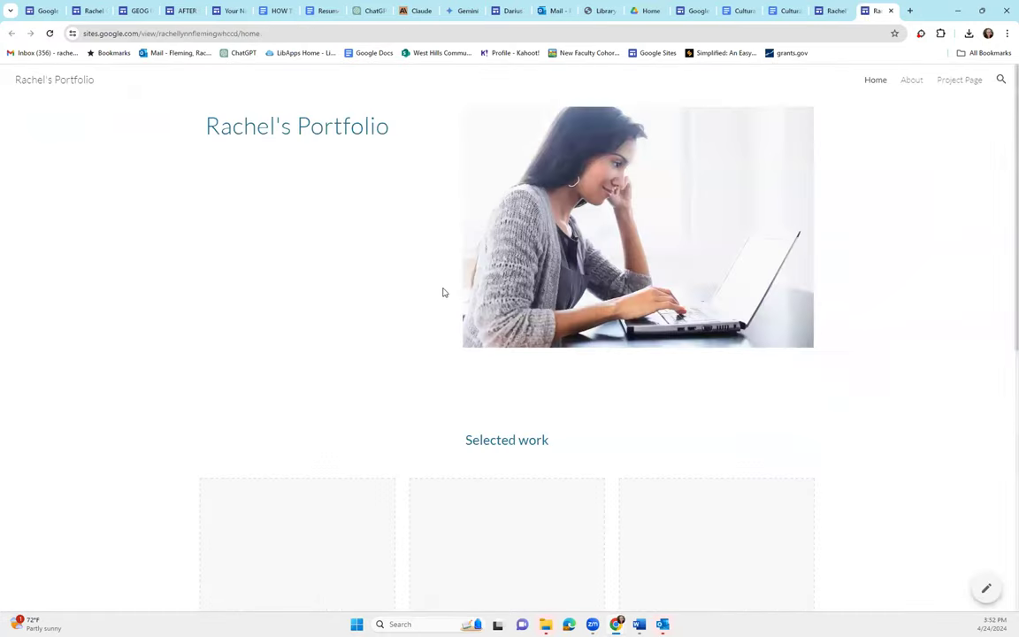
click(264, 33)
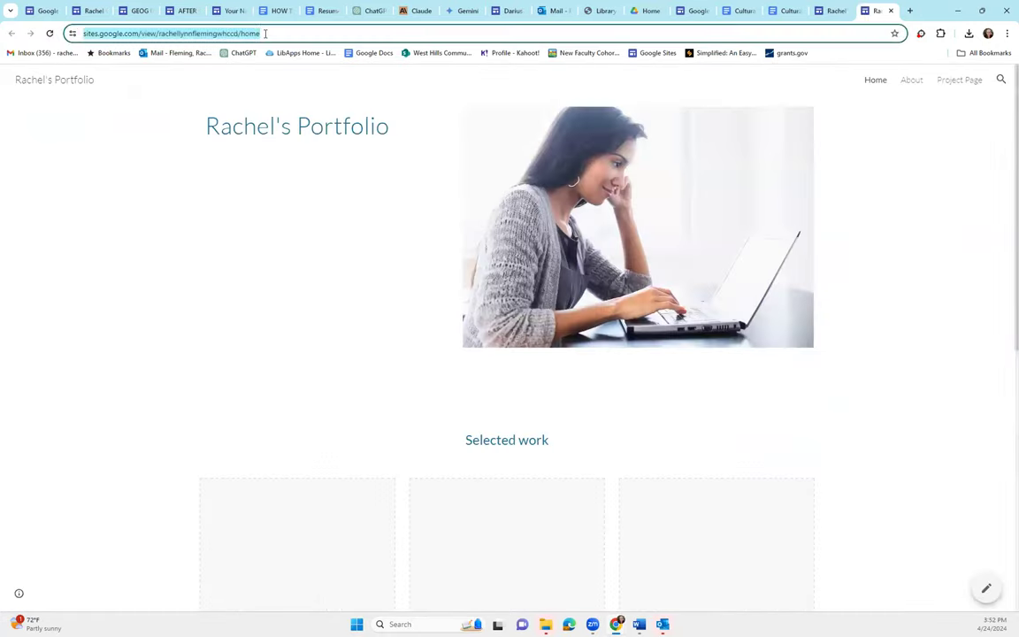
scroll(302, 314, down, 3)
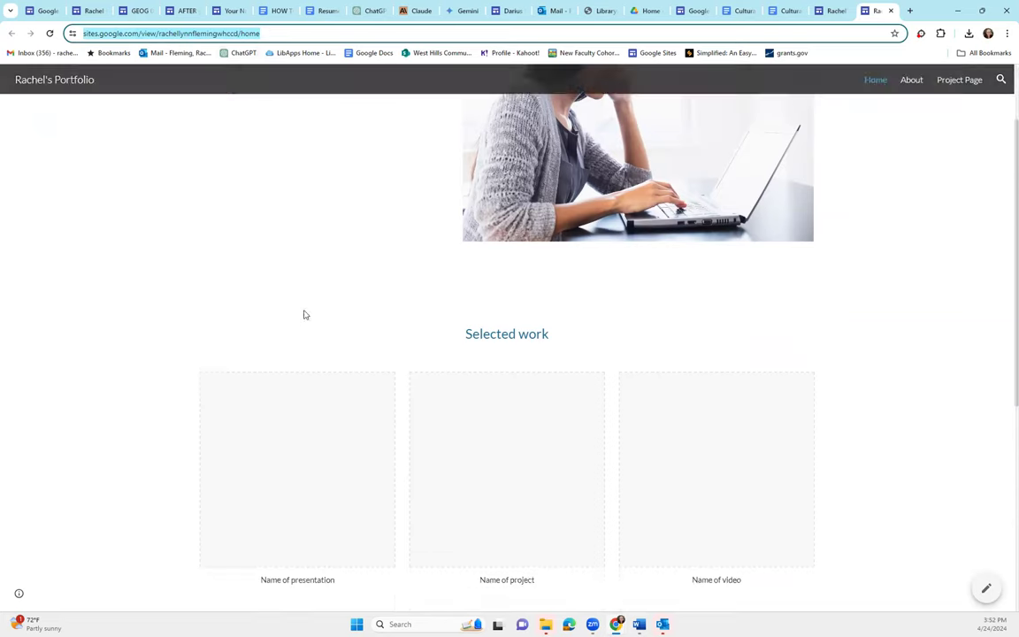
scroll(633, 405, down, 1)
scroll(605, 407, up, 4)
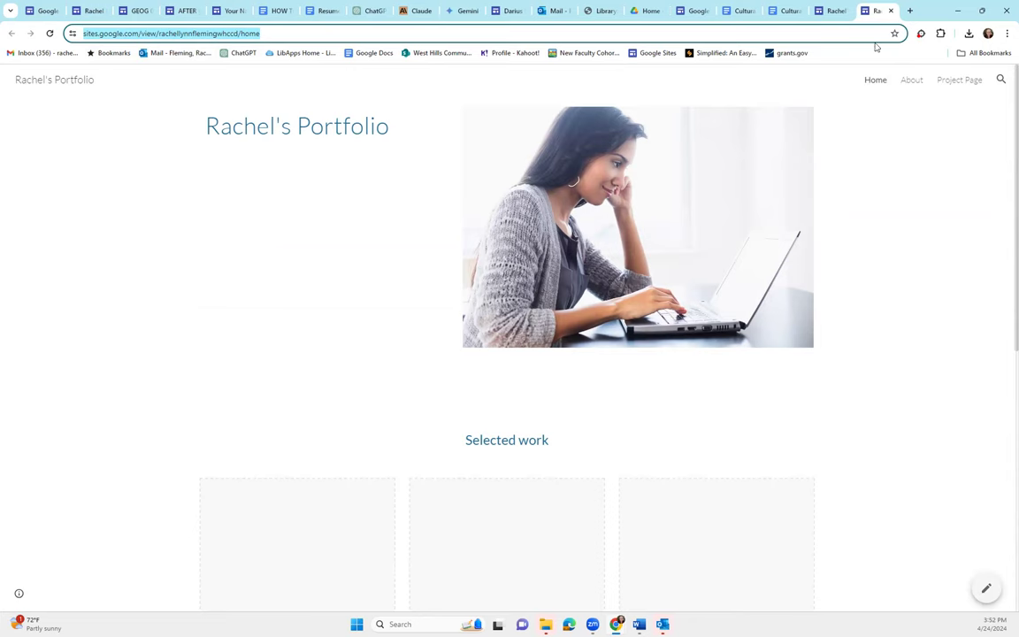
click(835, 13)
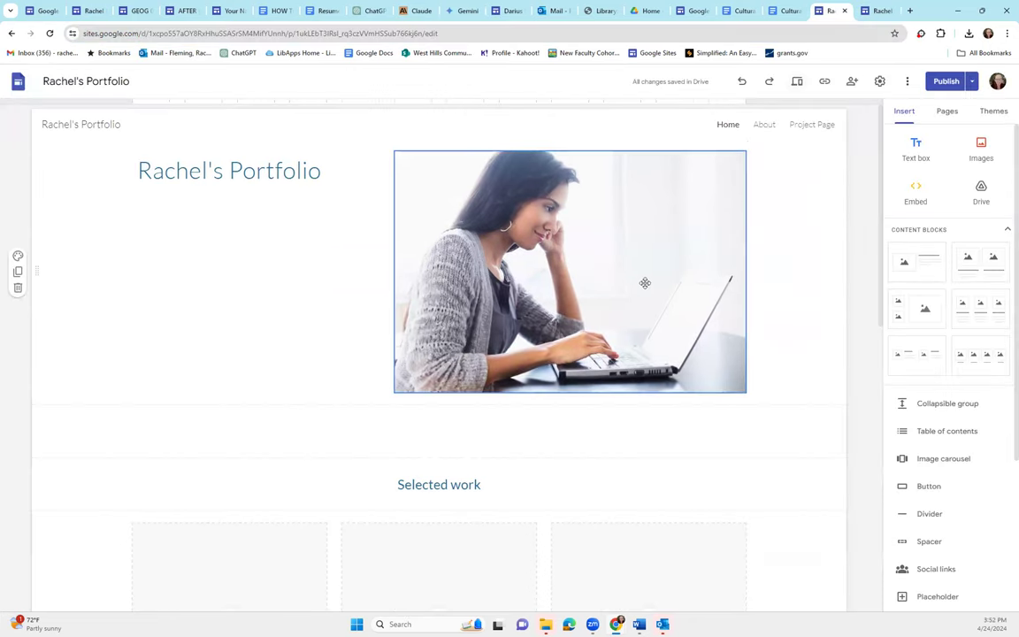
click(851, 81)
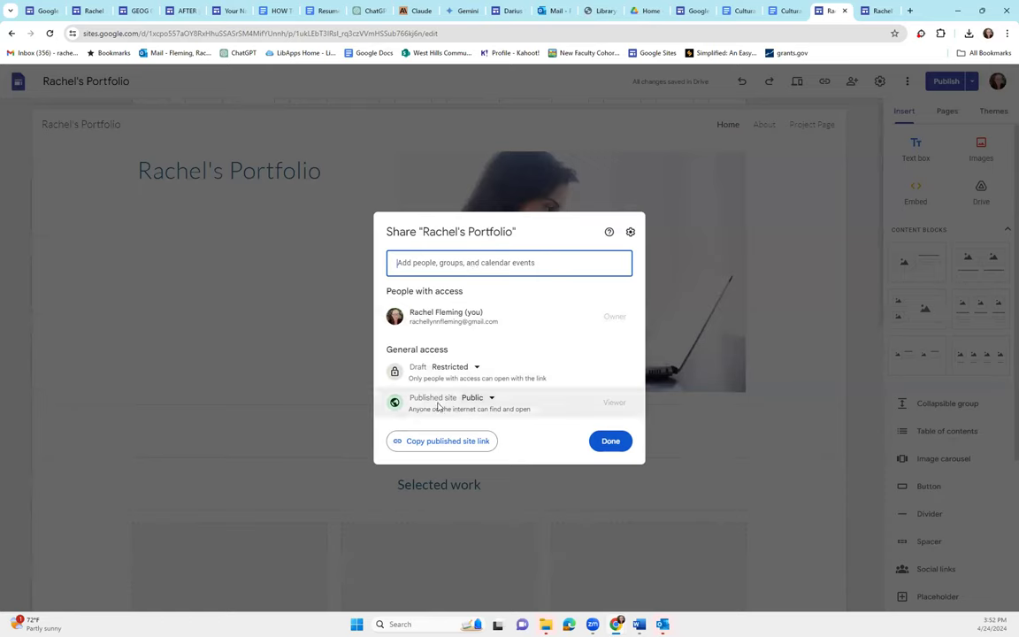
Confirm the published site stays Public to anyone on the internet and close sharing
click(486, 399)
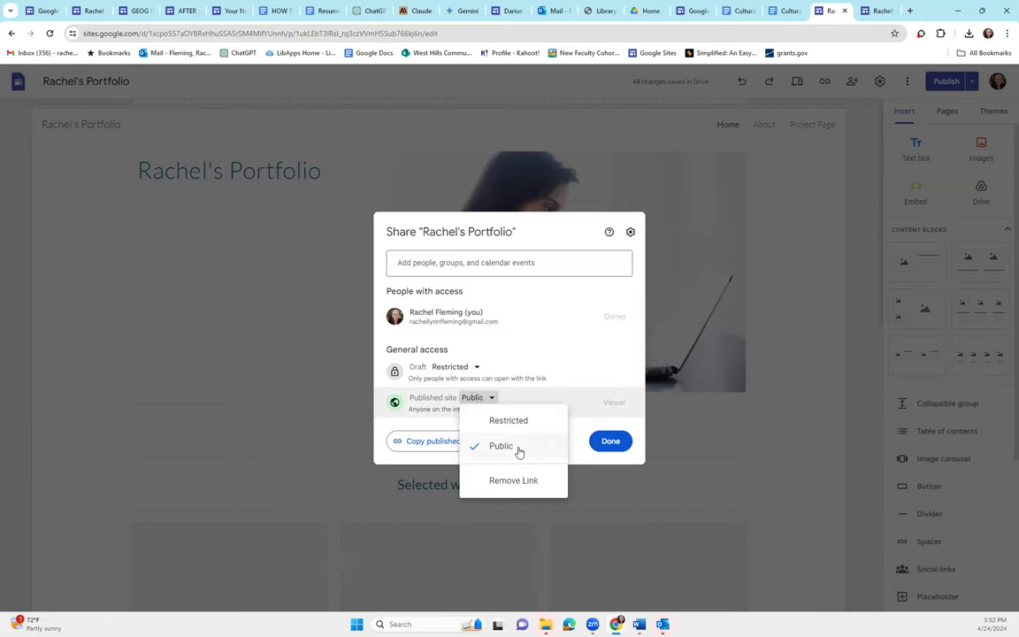
click(518, 449)
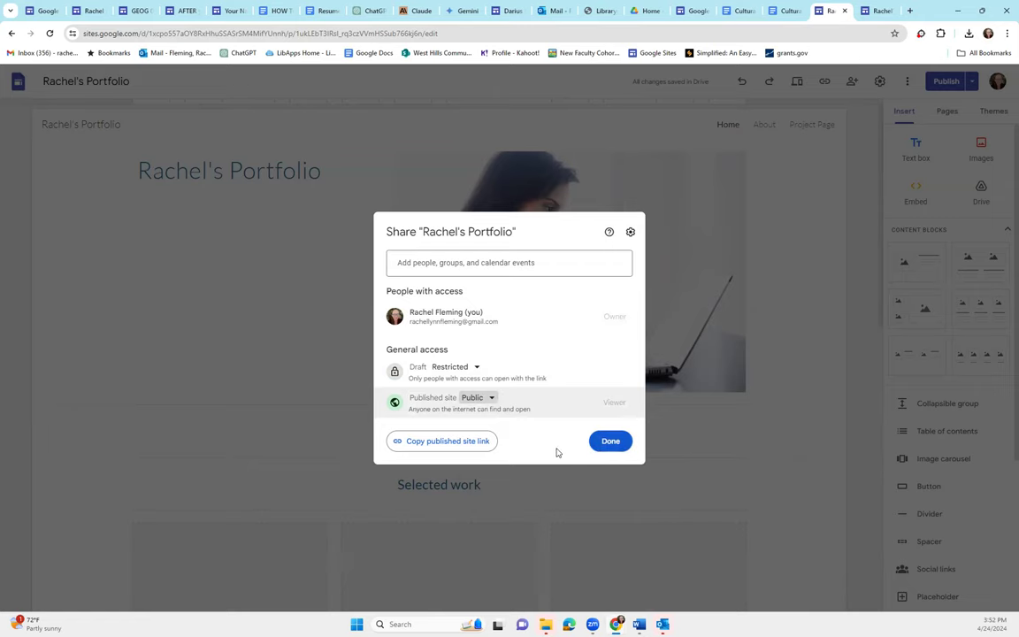
click(609, 442)
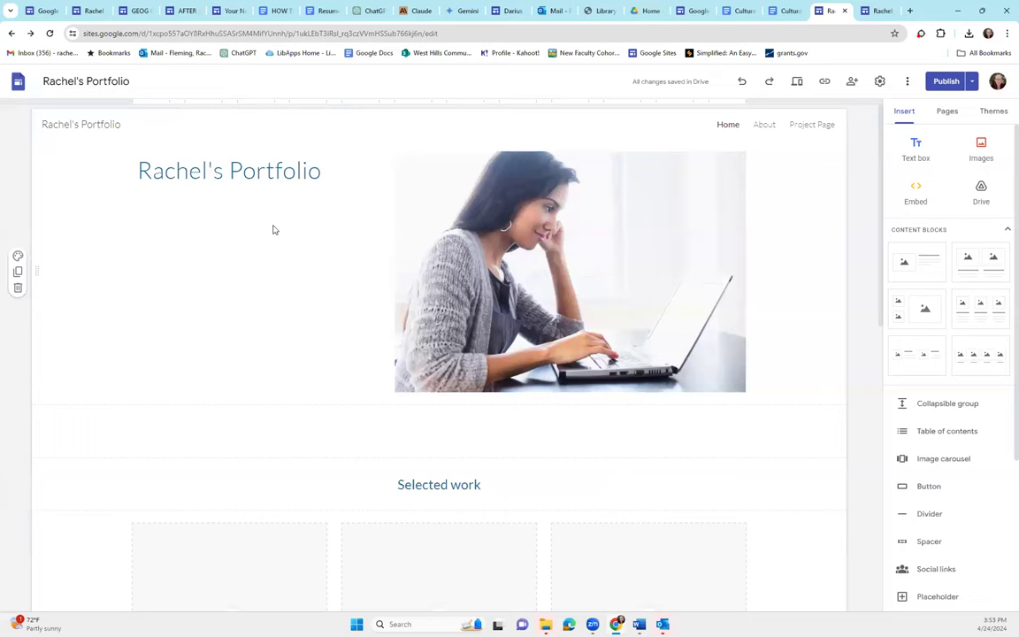
Reopen sharing, look at Add people, and close without changes
click(852, 81)
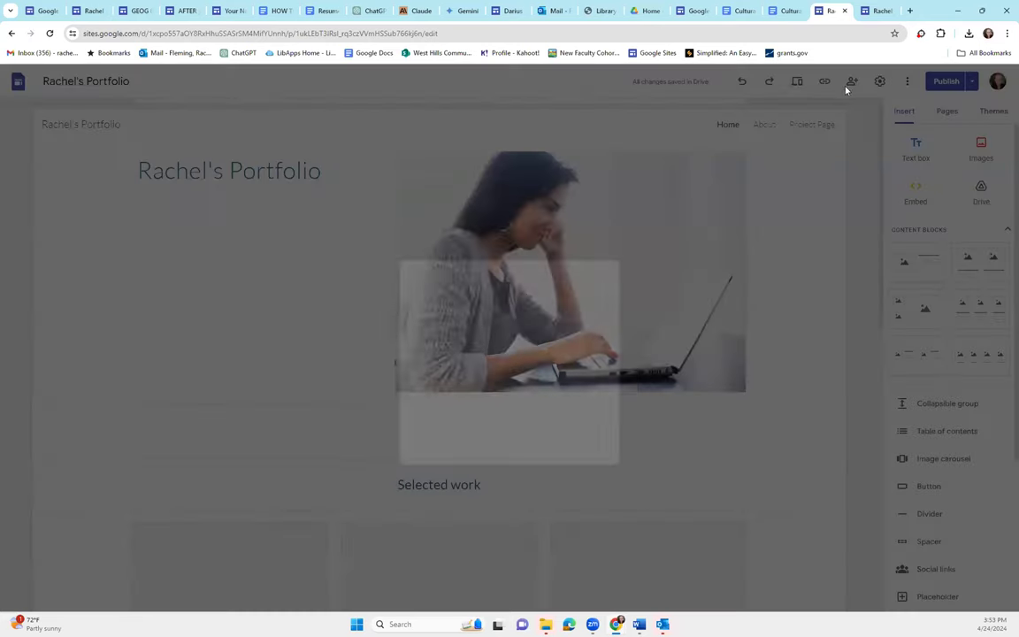
click(457, 259)
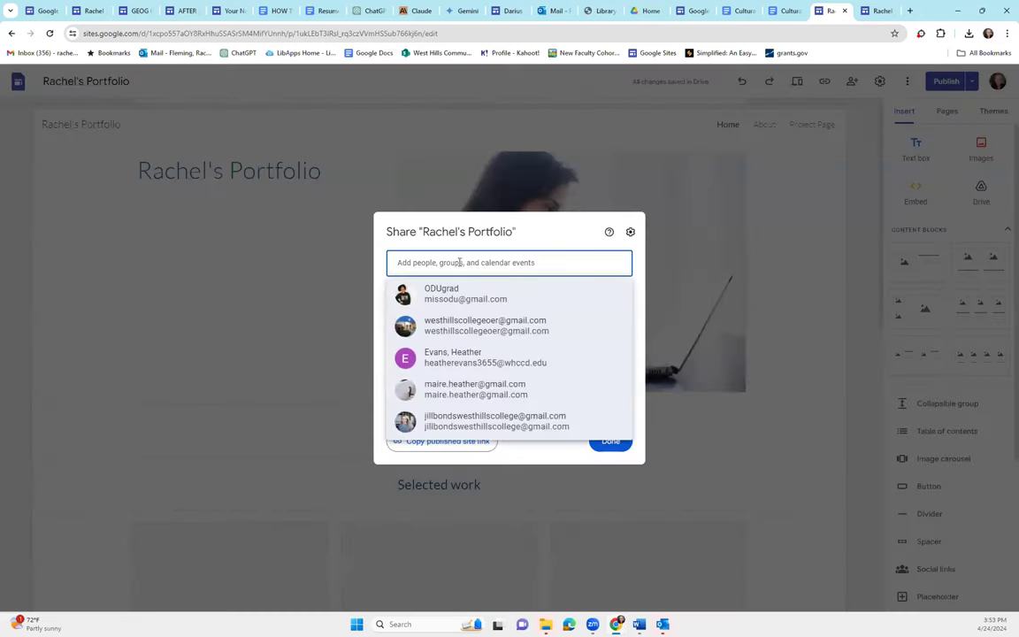
click(784, 348)
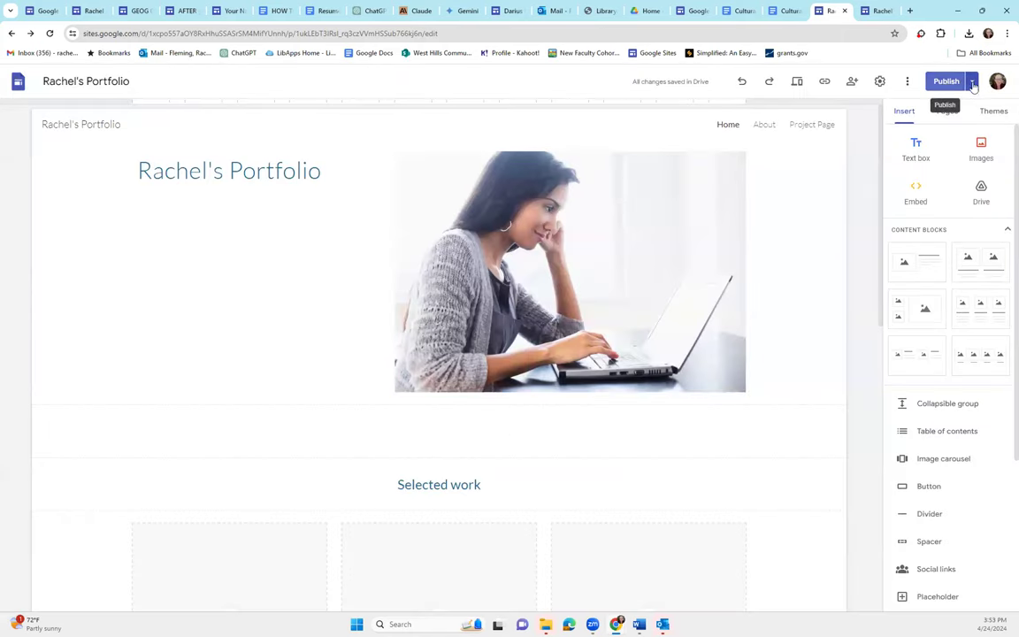
click(971, 81)
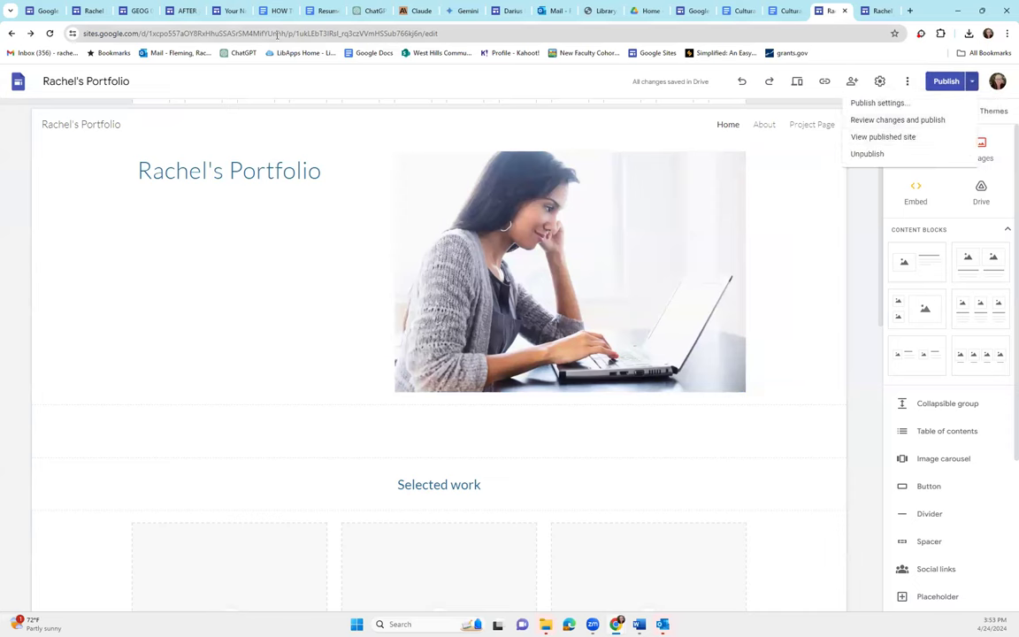
click(884, 138)
click(829, 11)
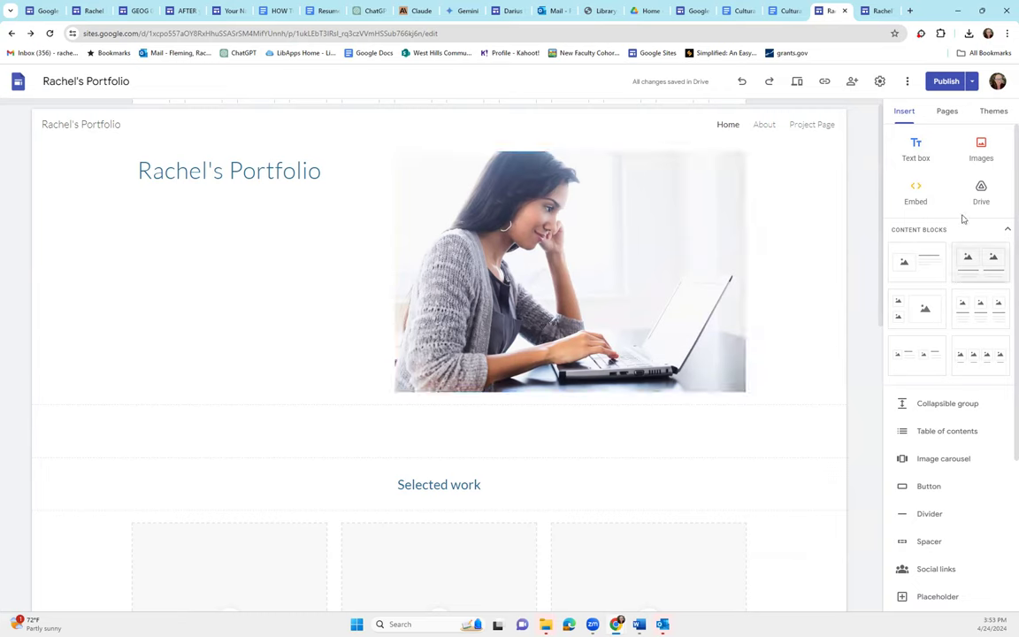
Look through the About and Project Page pages in the Pages panel
click(947, 112)
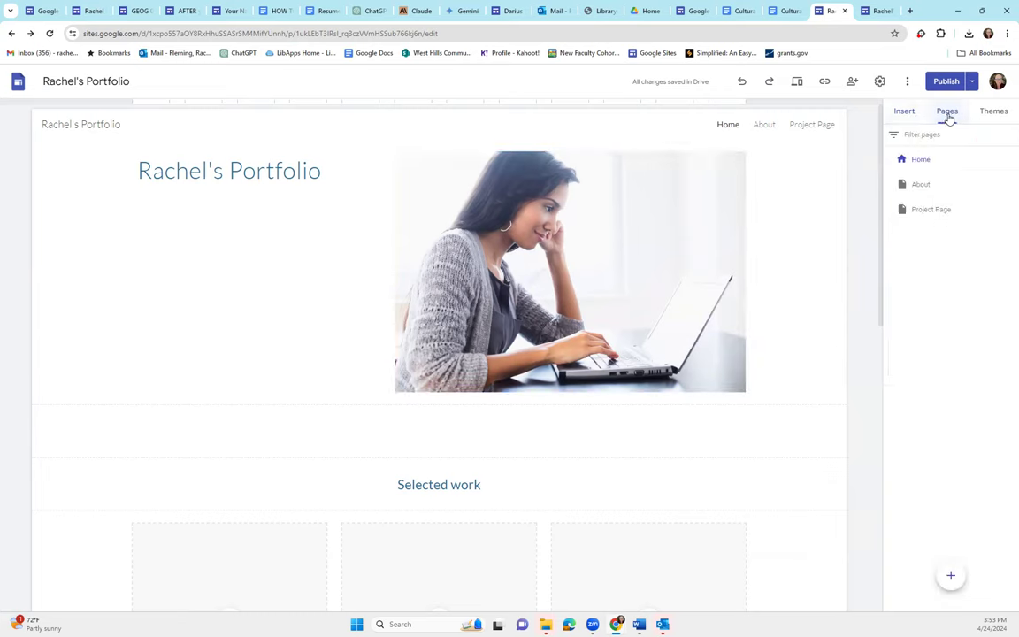
click(764, 129)
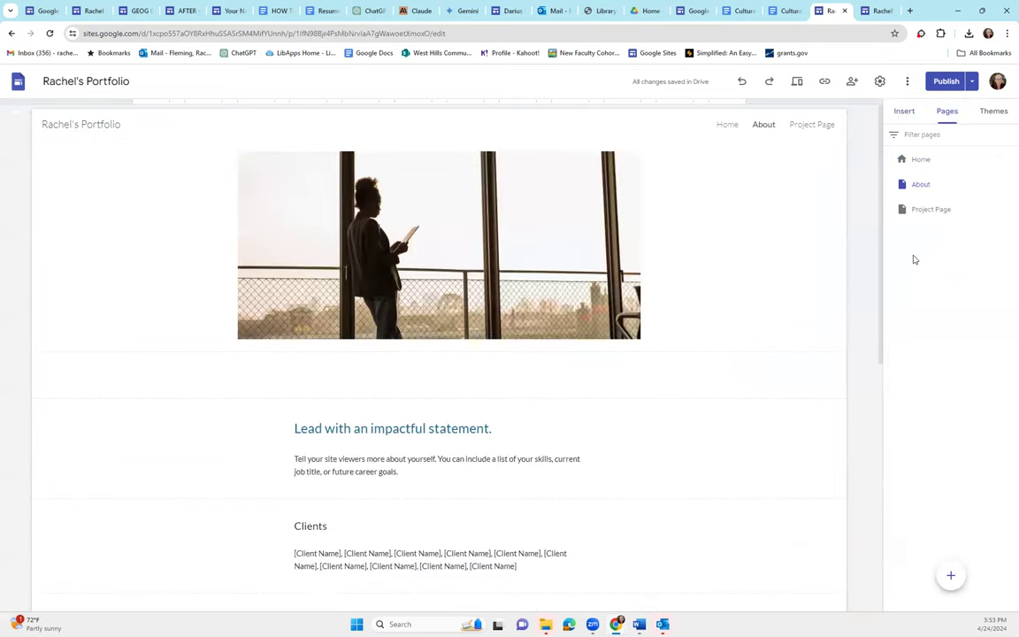
click(917, 214)
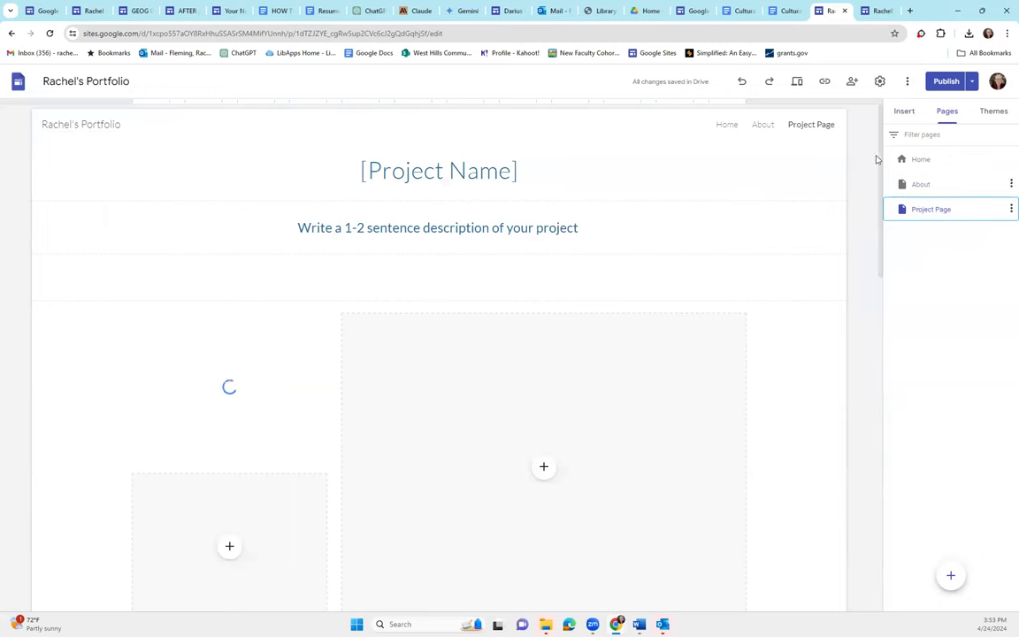
click(924, 184)
Add a new Cover Letter page and nest it under About
mouse_move(950, 577)
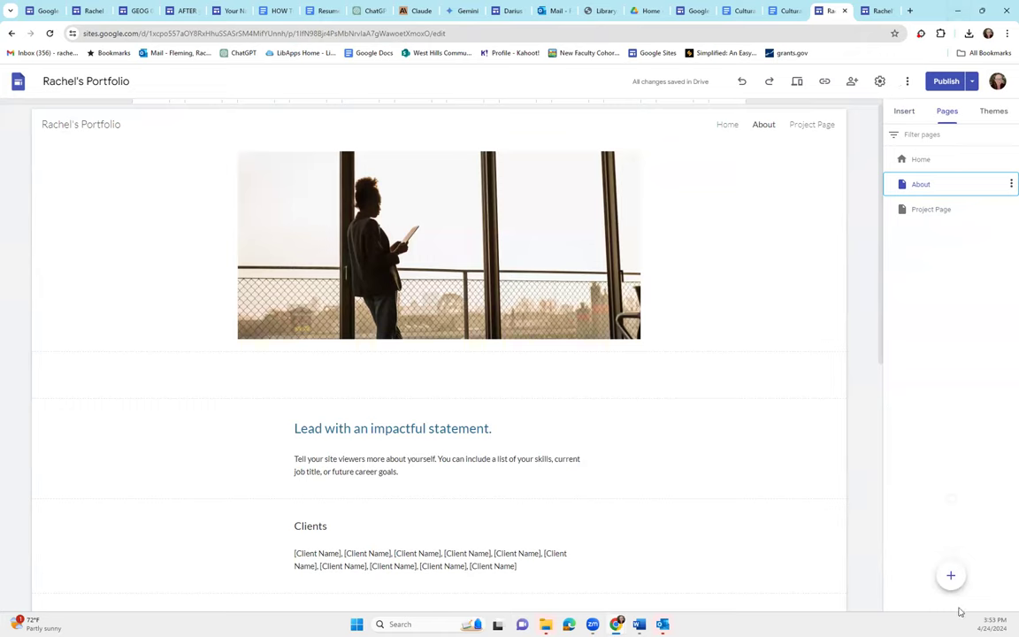
click(950, 577)
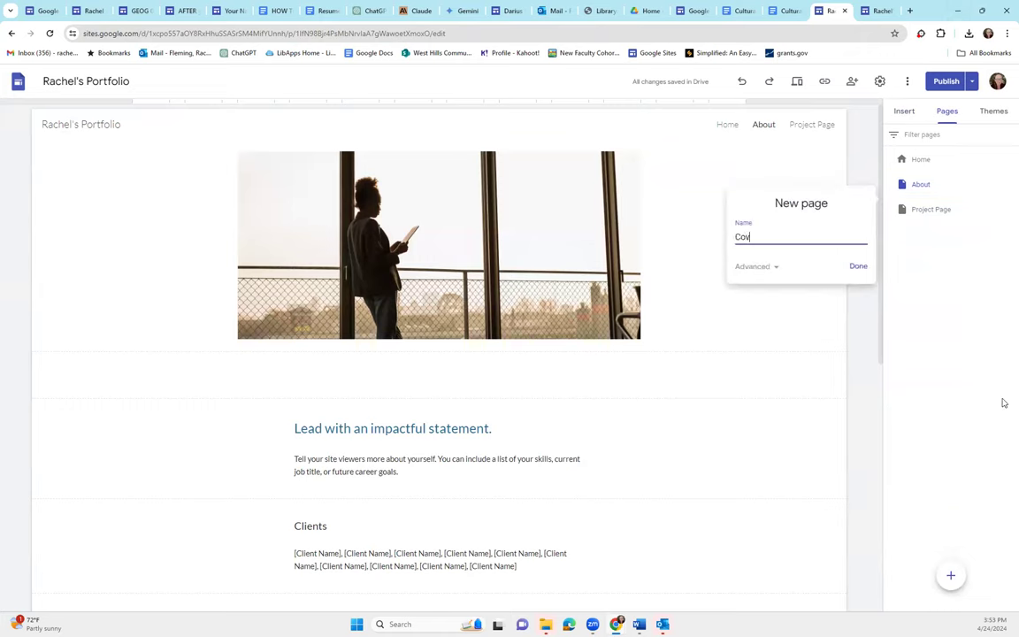
key(Return)
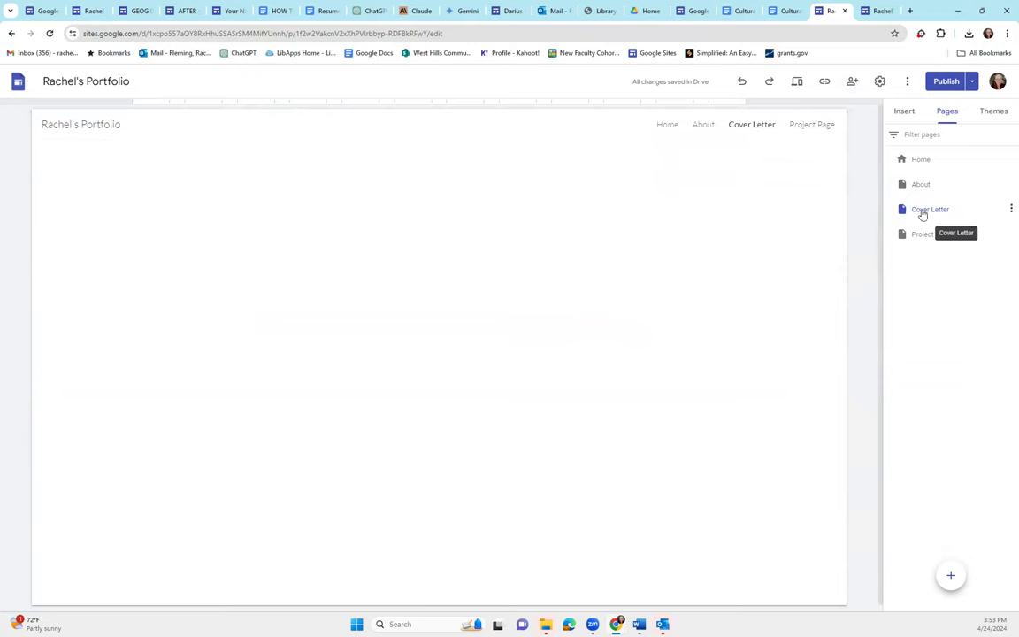
drag(922, 215, 929, 187)
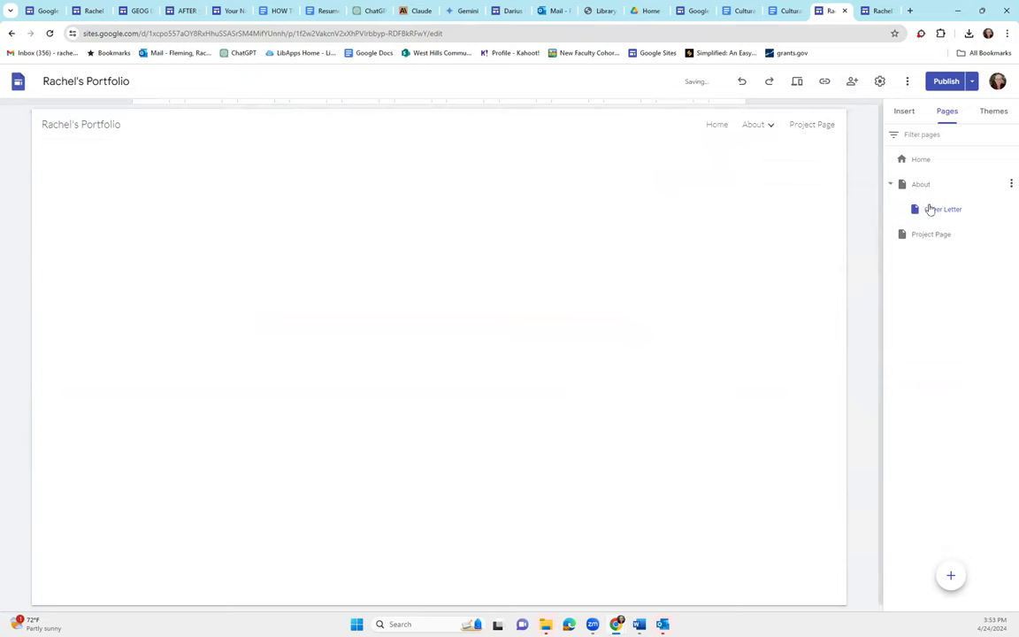
mouse_move(771, 128)
Set a kitten photo from a Google Images 'cats' search as the Cover Letter header background
click(431, 152)
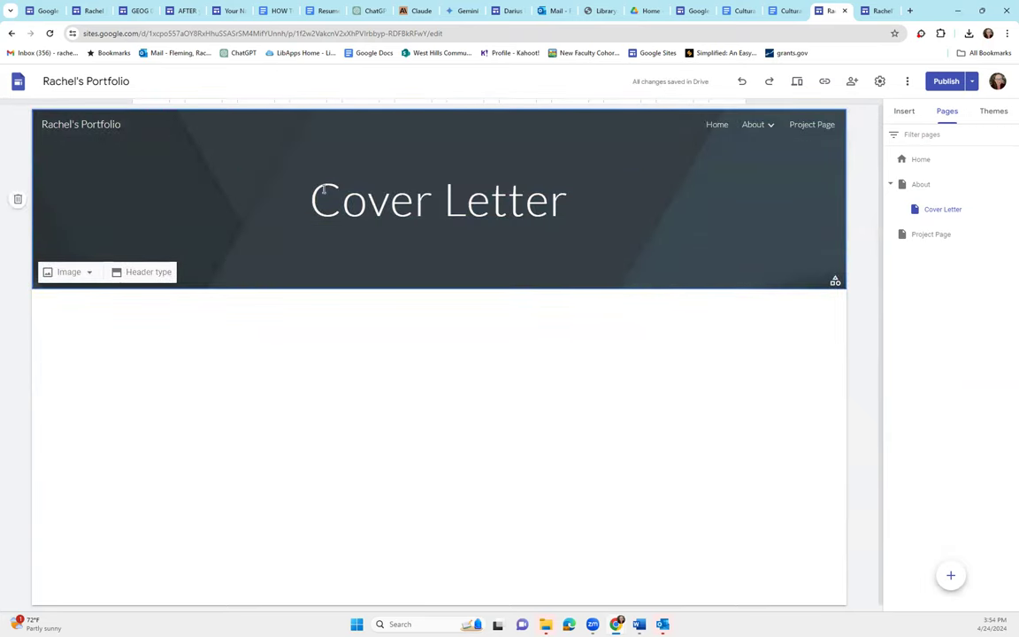
click(86, 274)
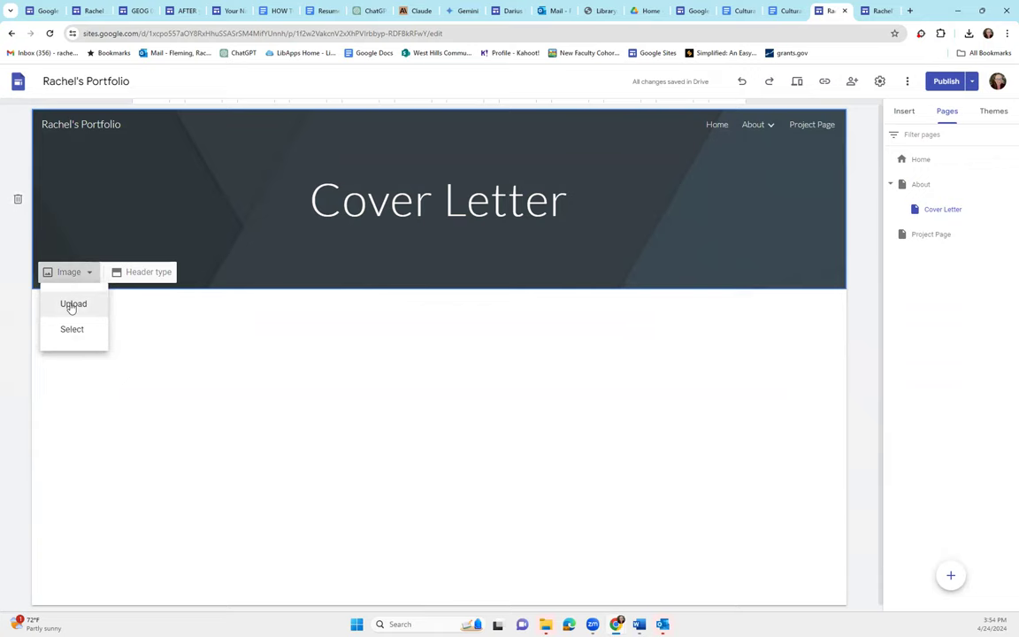
click(74, 332)
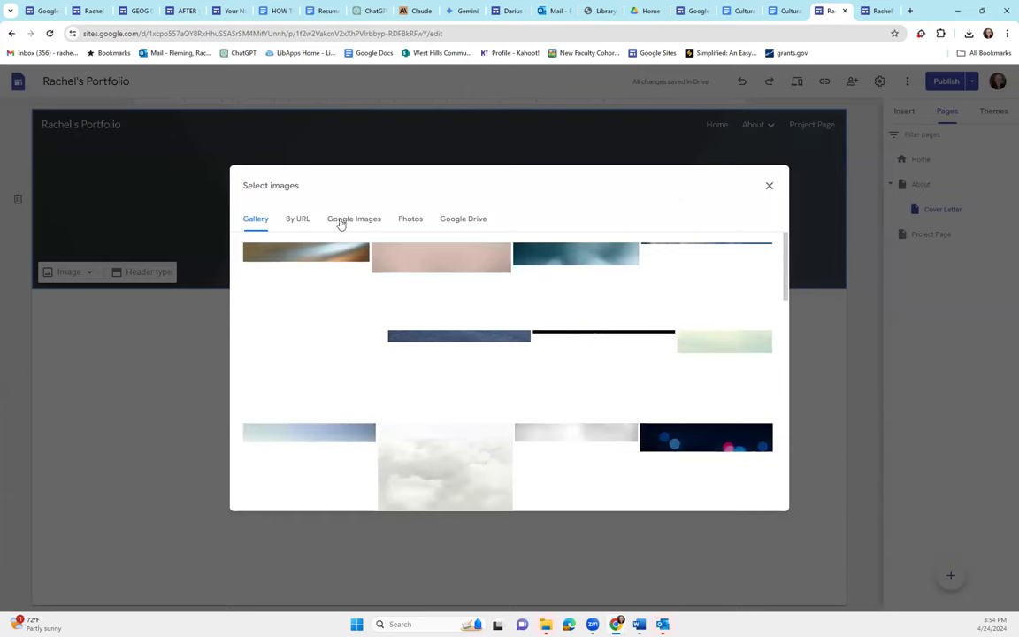
click(342, 221)
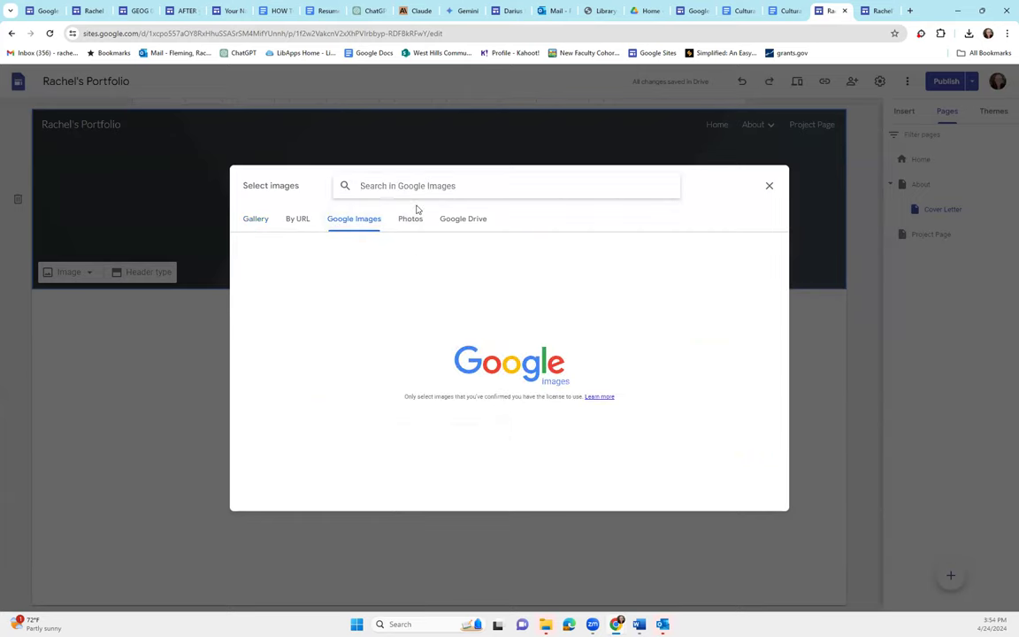
text(cats)
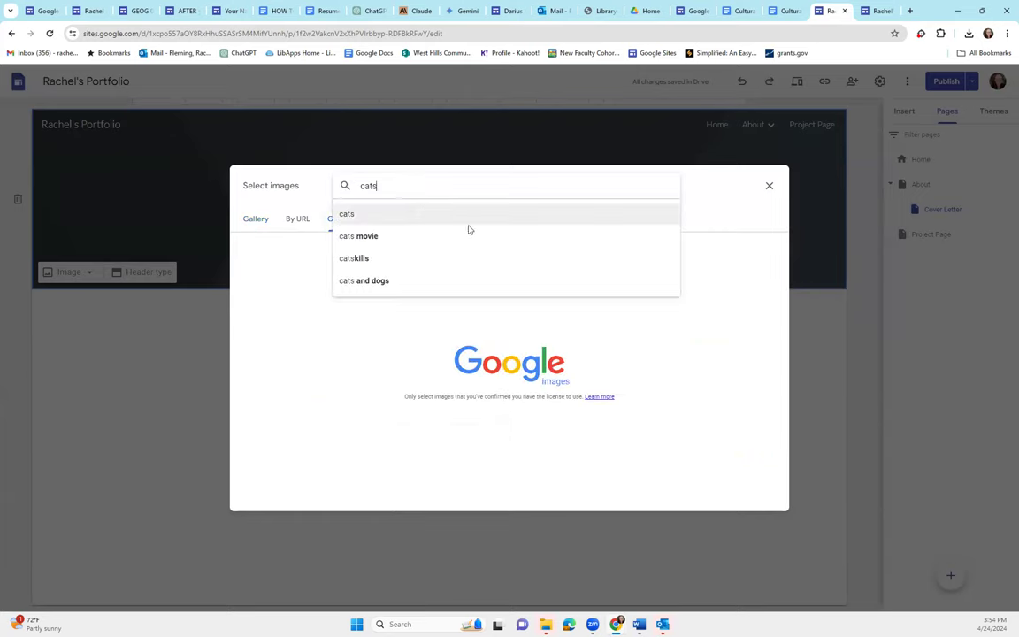
click(354, 215)
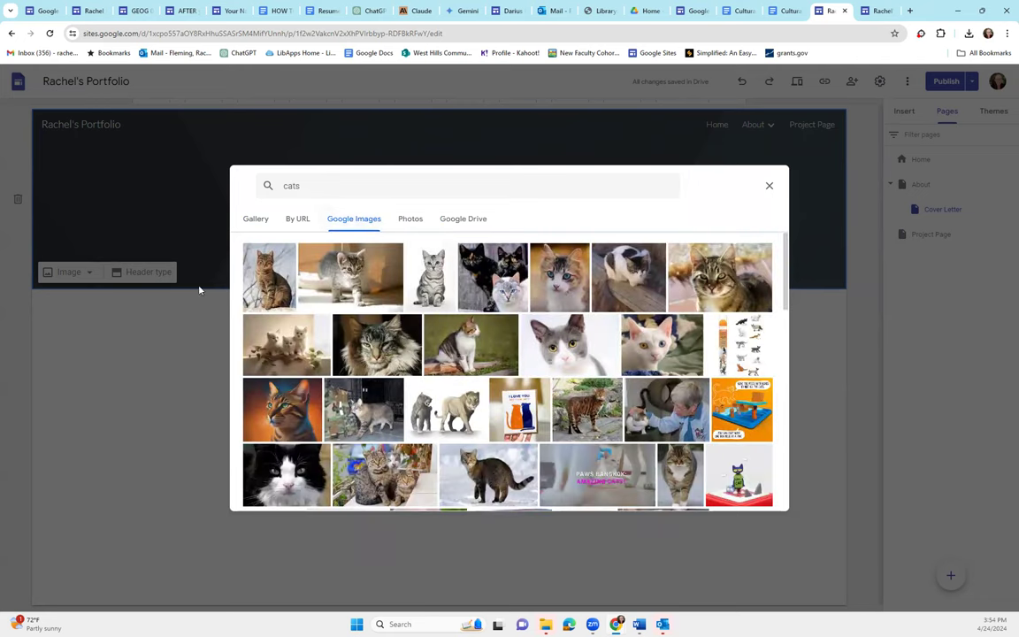
click(370, 283)
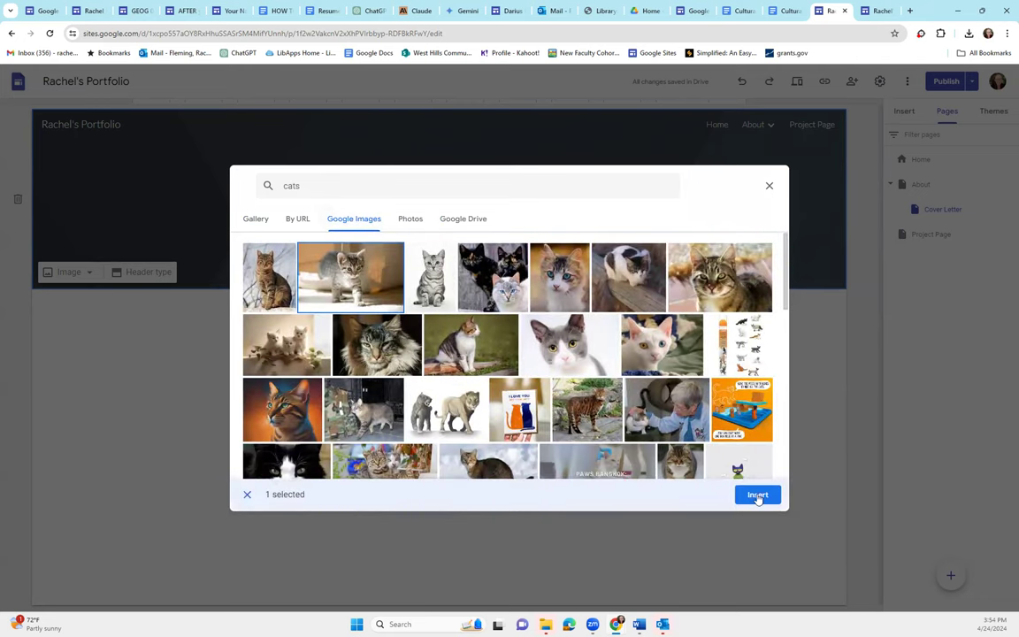
click(757, 494)
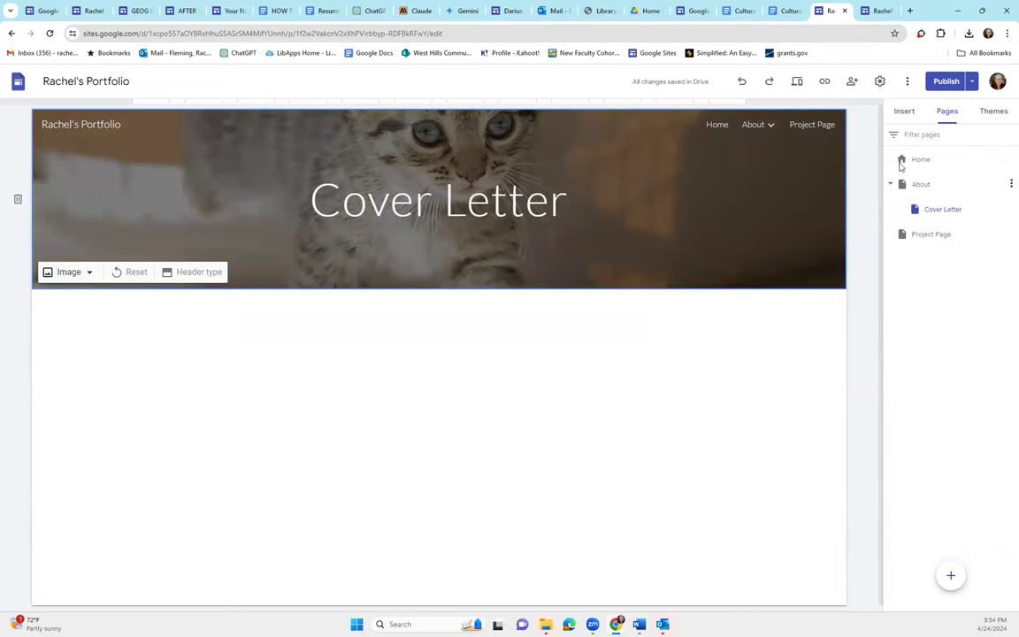
click(902, 114)
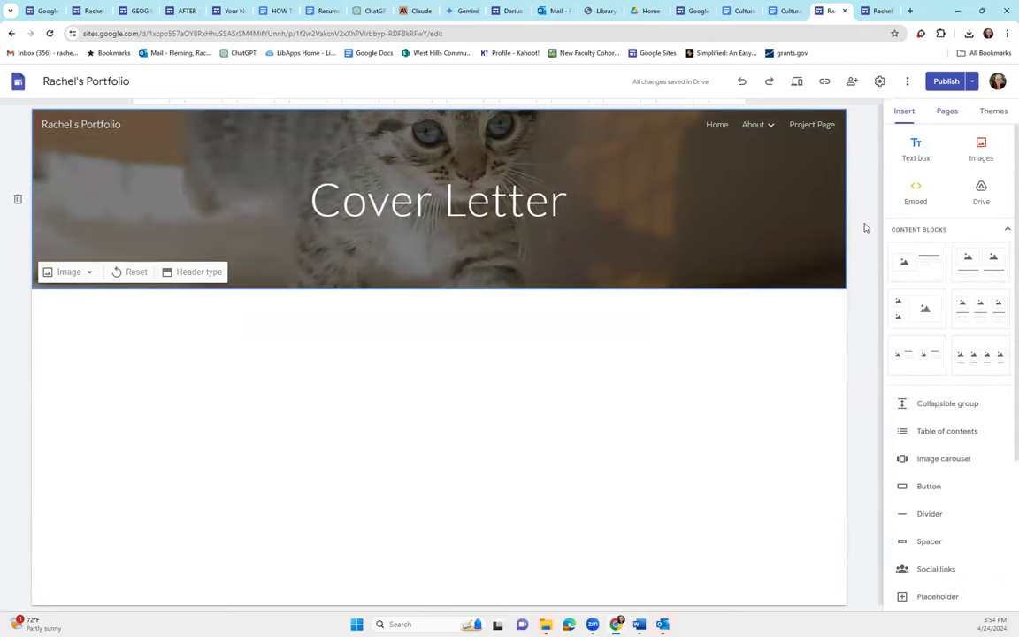
Add a text box below the header with two lines of placeholder text
click(913, 152)
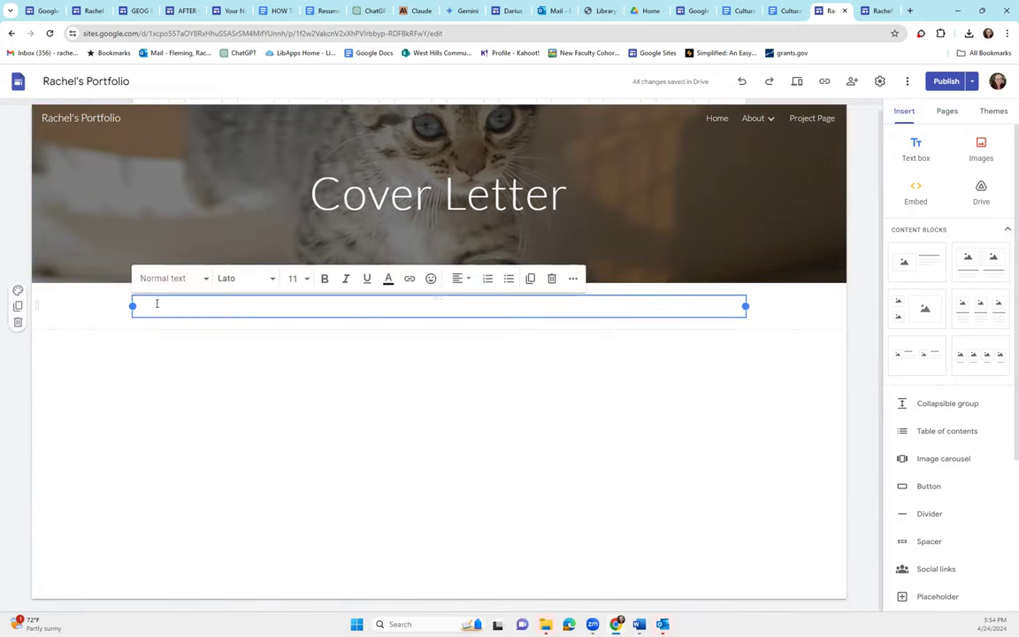
text(a;lkdjf;lasdjfowijefl;sjd)
key(Return)
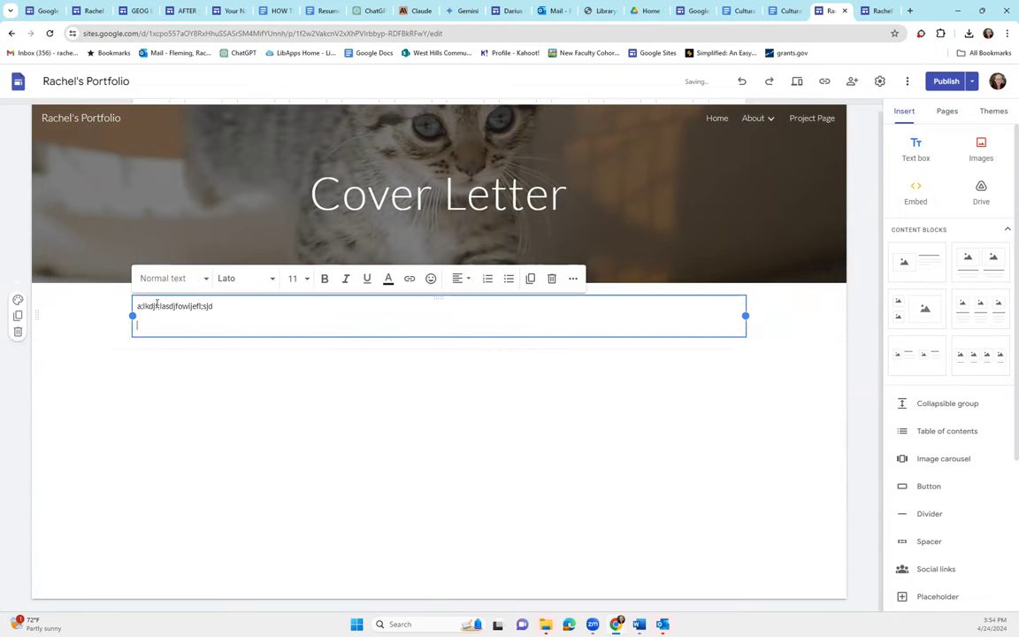
text(lskdjfaowiejf'l)
Make the first line Title style and add a three-column image-and-text block
drag(231, 307, 138, 306)
click(171, 279)
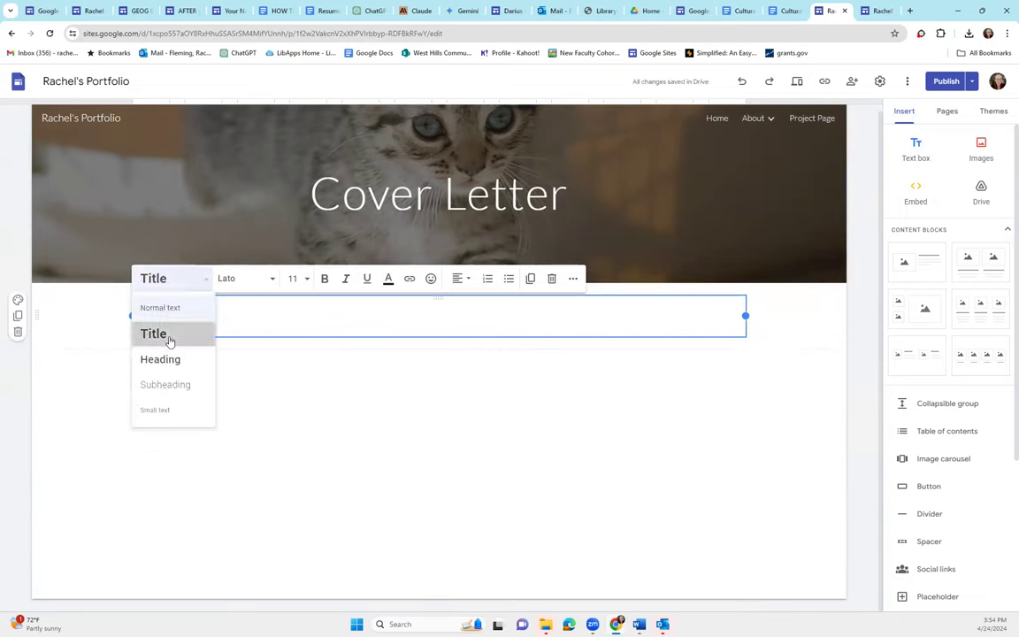
click(165, 334)
click(241, 427)
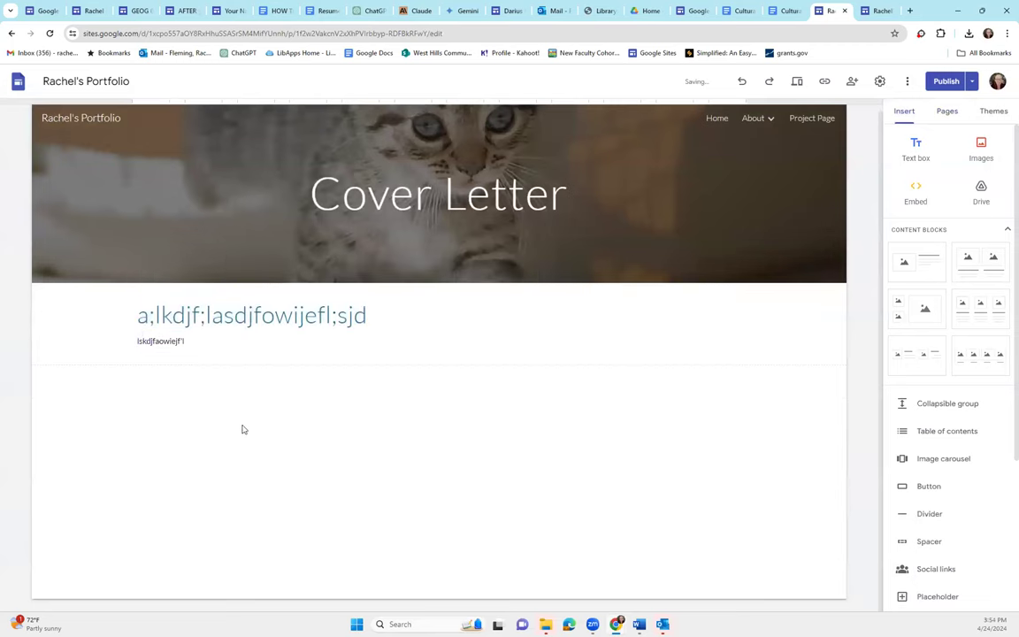
click(972, 322)
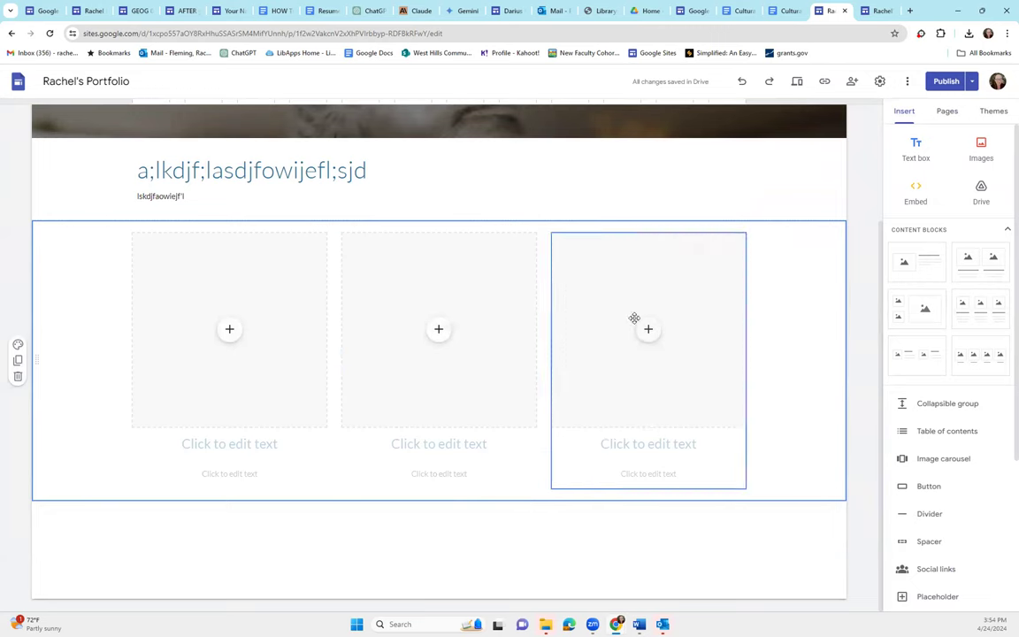
scroll(553, 408, up, 2)
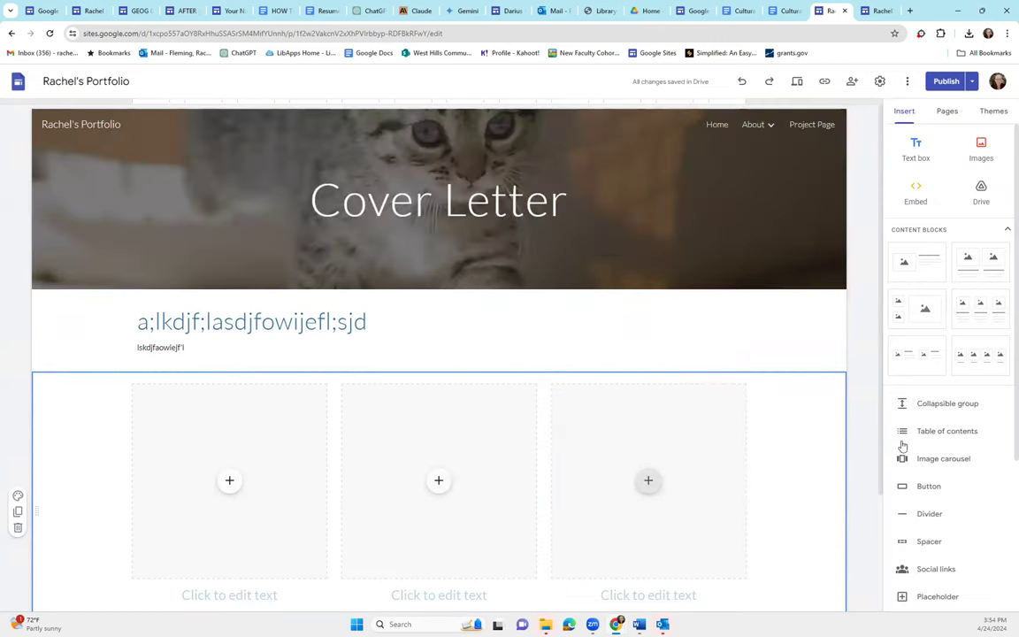
Add a new page named 'Art Portfolio' to the site and select it
scroll(945, 522, down, 1)
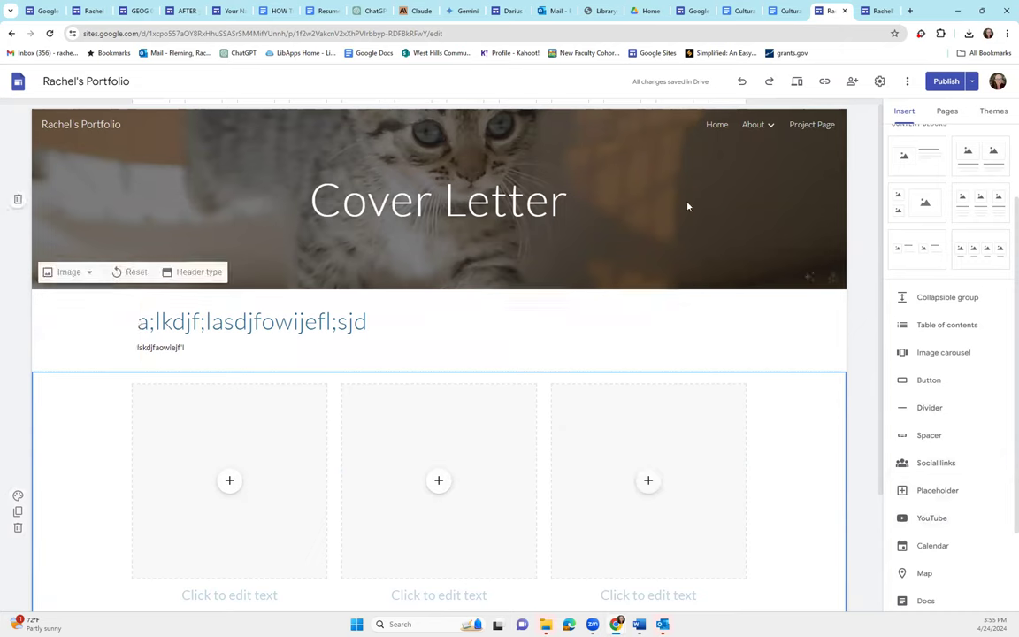
click(945, 111)
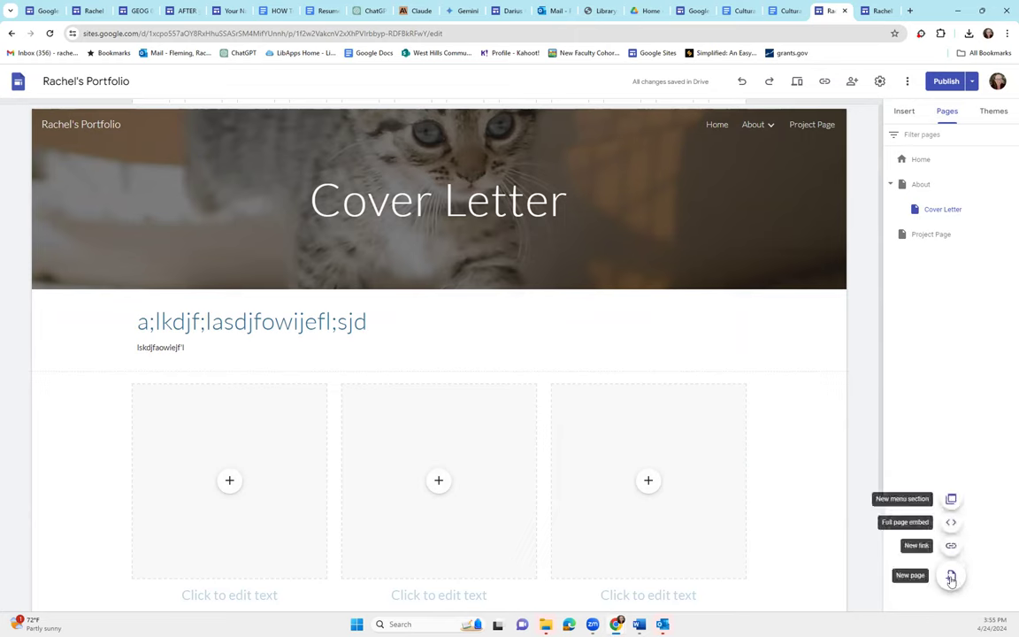
click(950, 575)
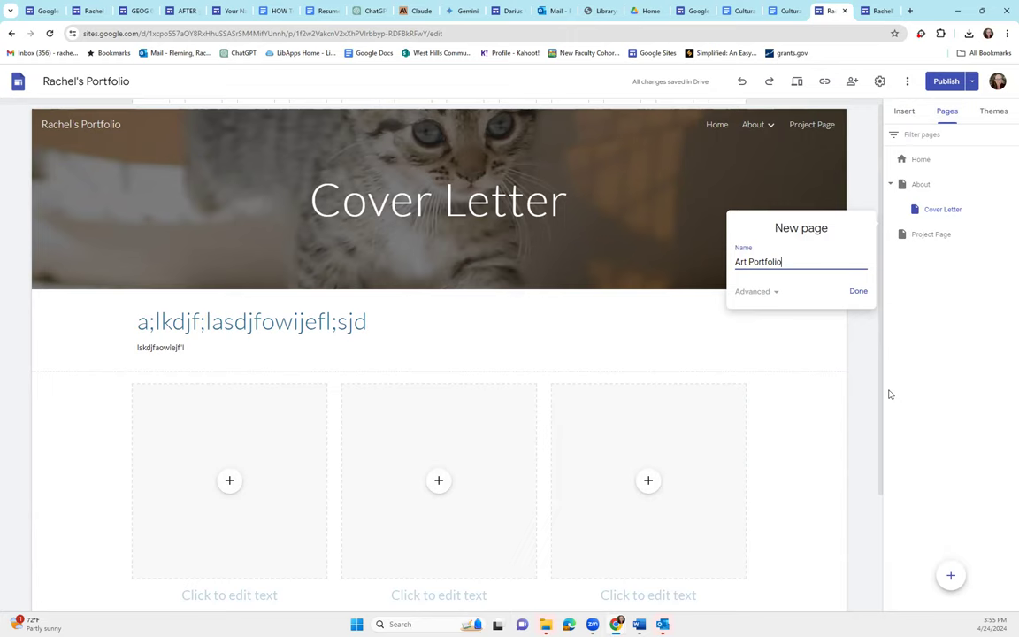
text(Art Portfolio)
key(Return)
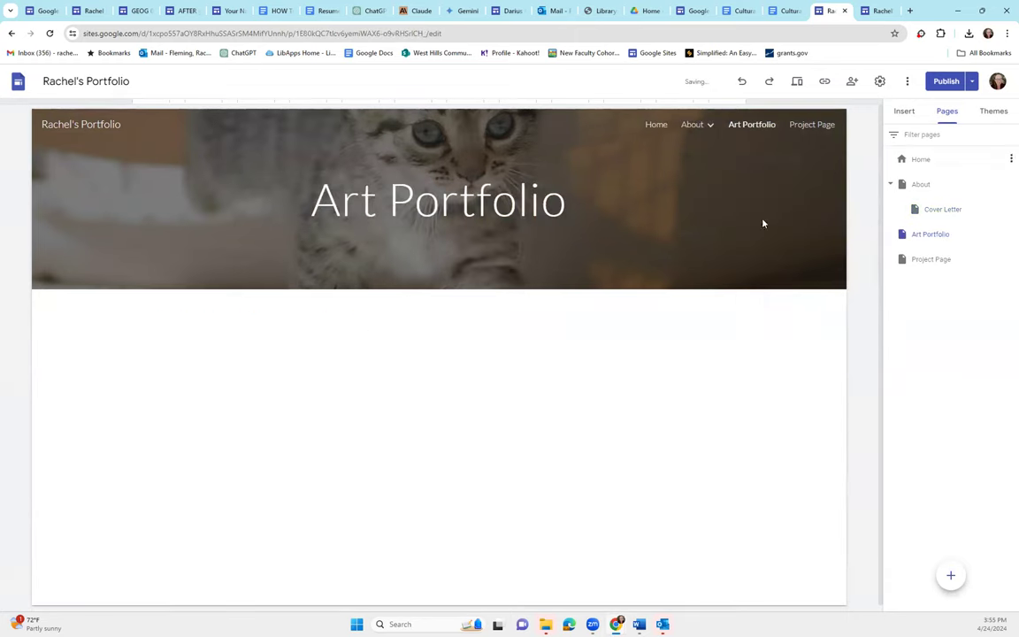
click(928, 237)
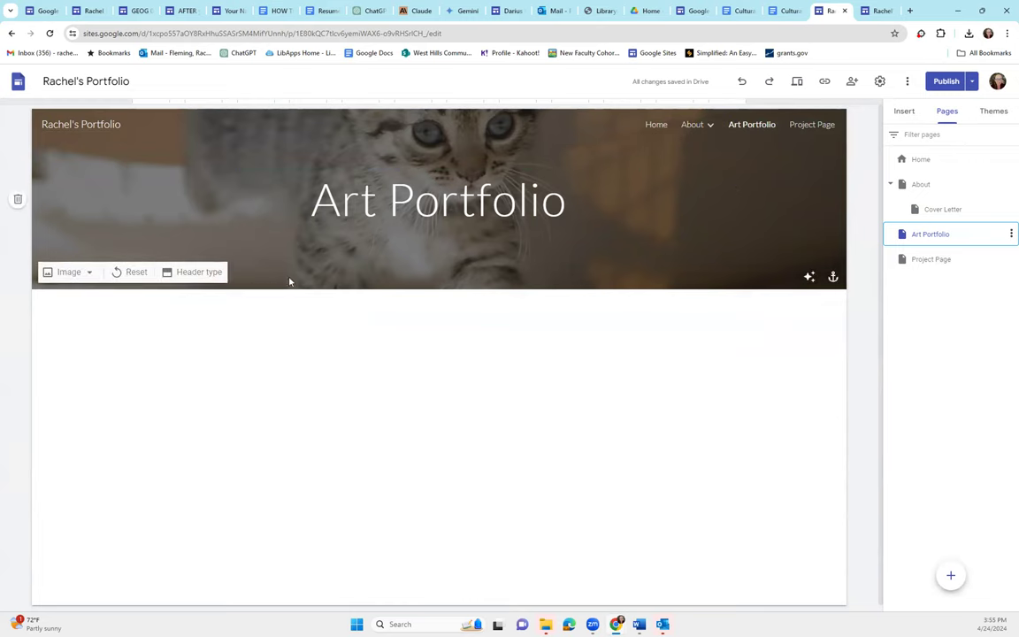
Embed the example Google Slides visual portfolio presentation on the Art Portfolio page
click(910, 111)
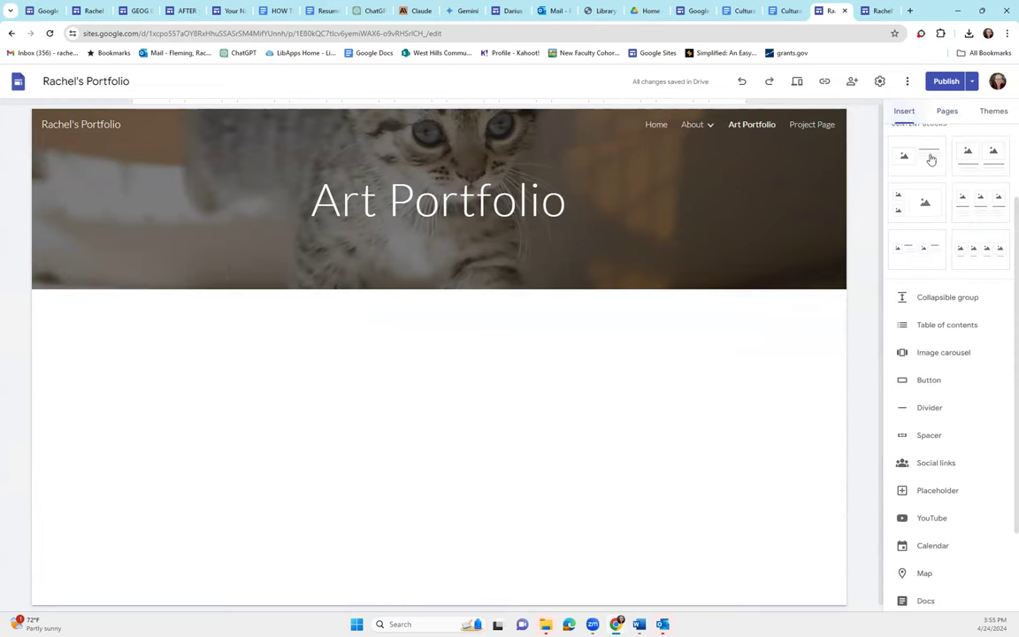
scroll(946, 517, down, 2)
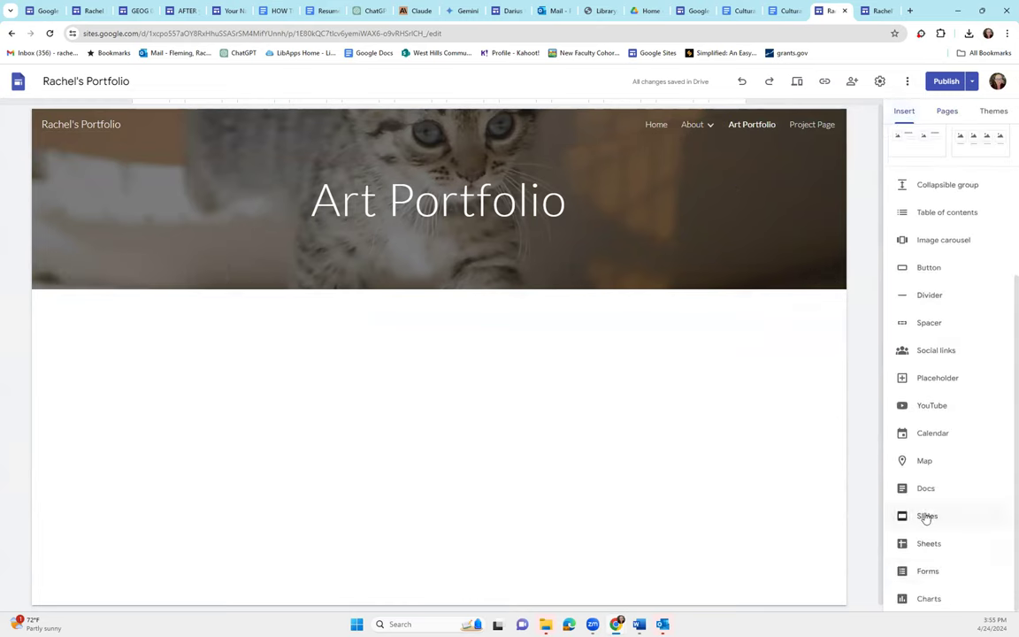
click(926, 517)
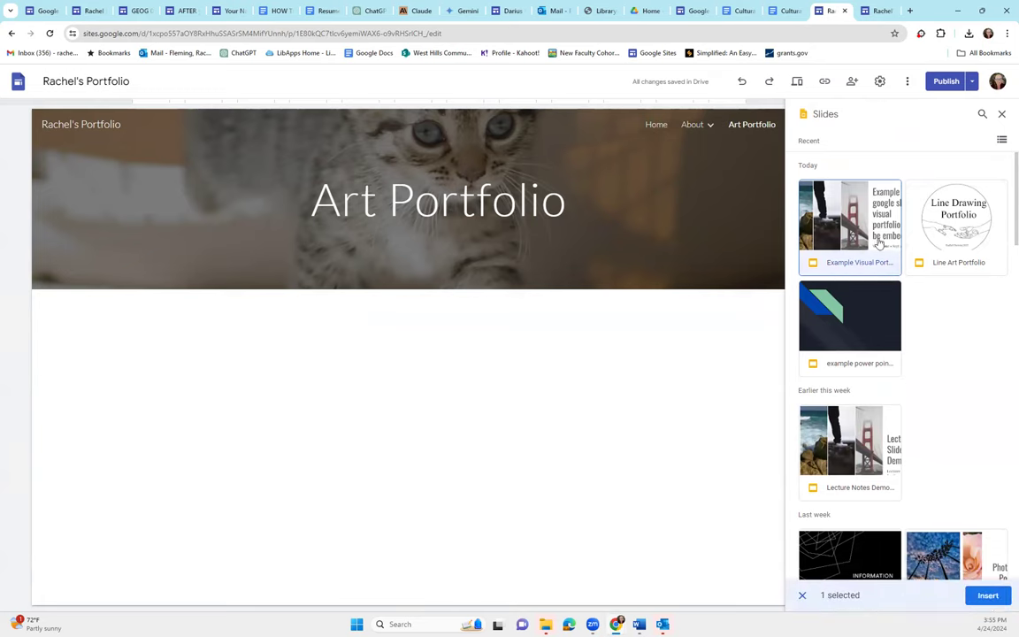
click(996, 595)
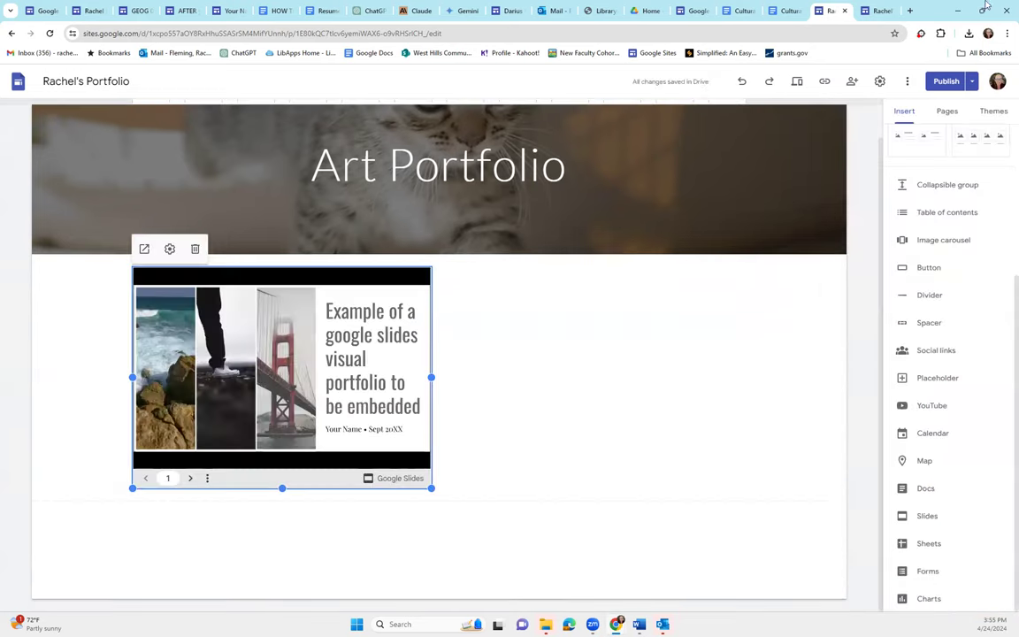
In a new tab, search 'google slides' and open the Google Slides sign-in result
click(911, 11)
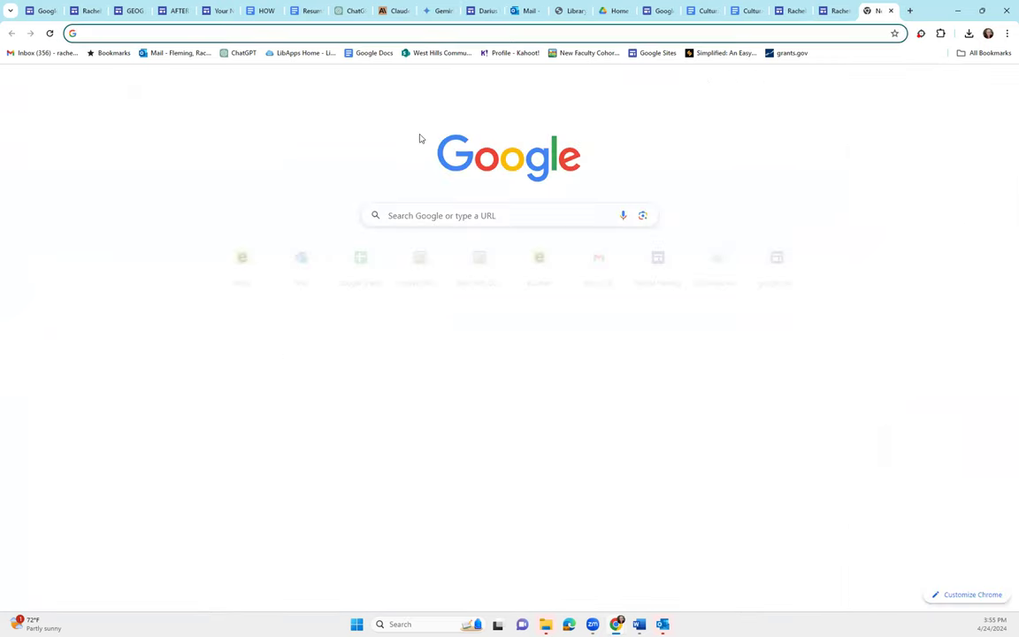
text(googl)
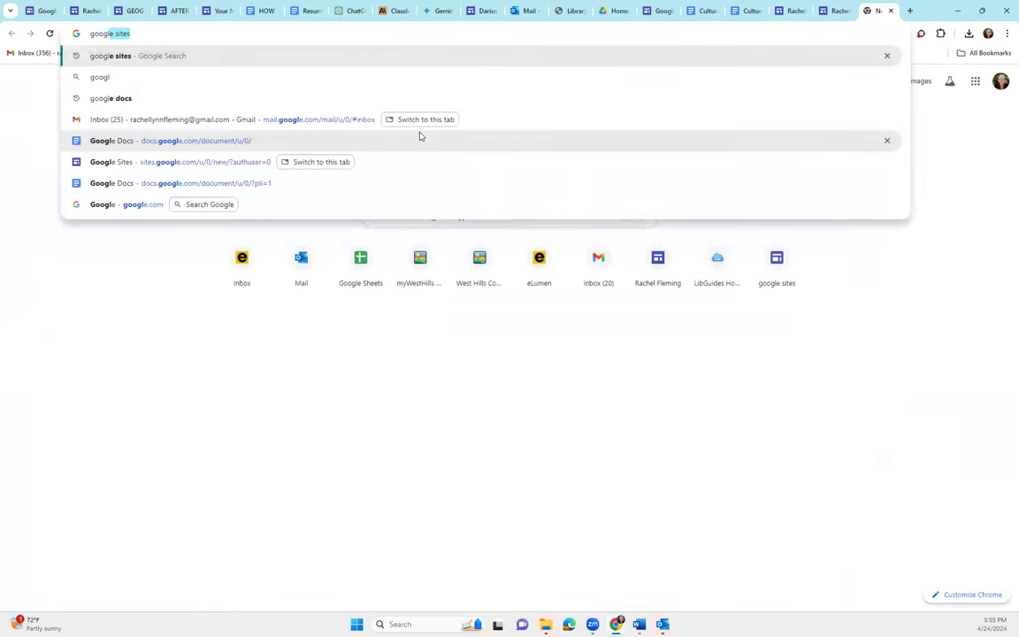
text(e slides)
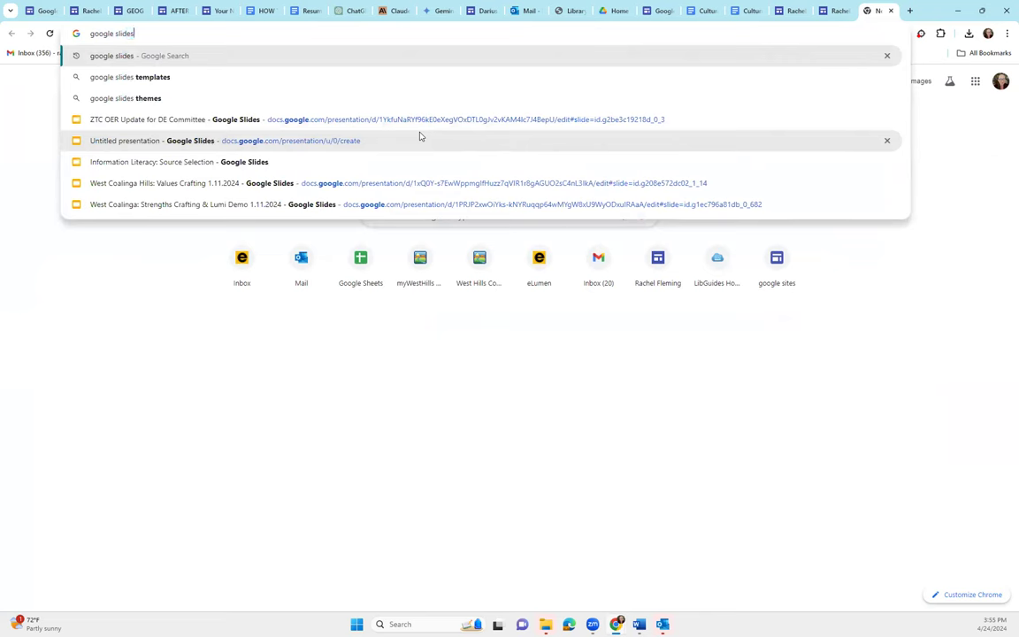
key(Return)
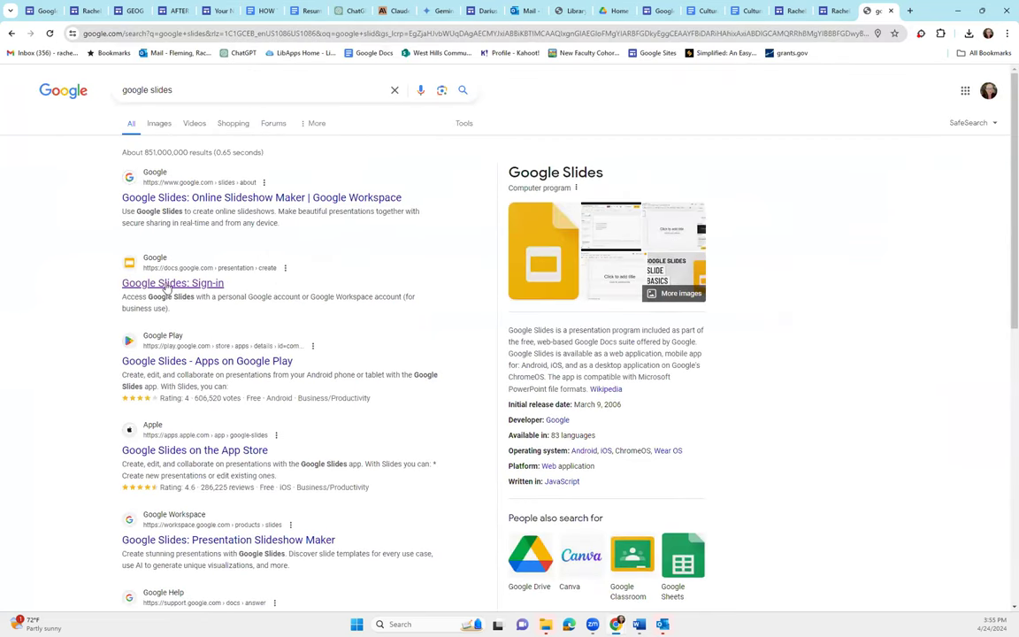
click(164, 283)
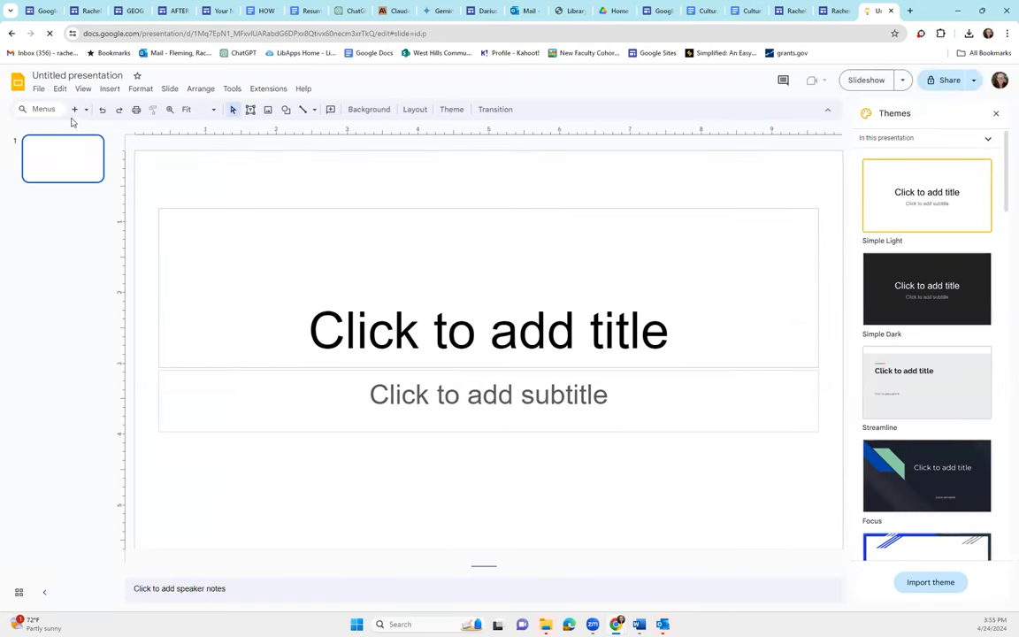
Add several new slides to the untitled presentation, then return to the Art Portfolio editor
click(74, 108)
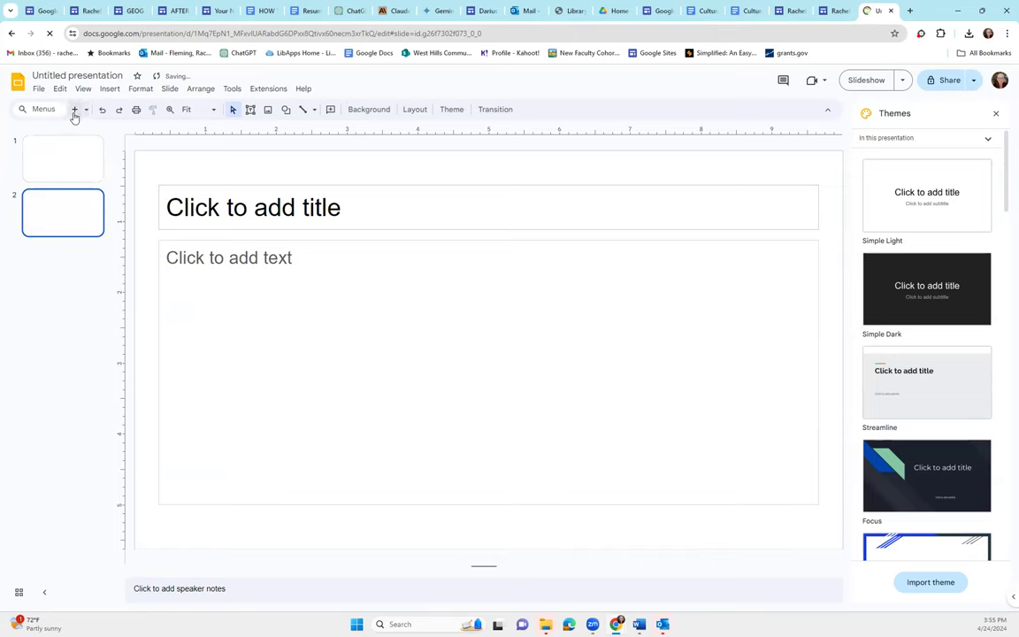
click(74, 109)
click(75, 108)
click(74, 109)
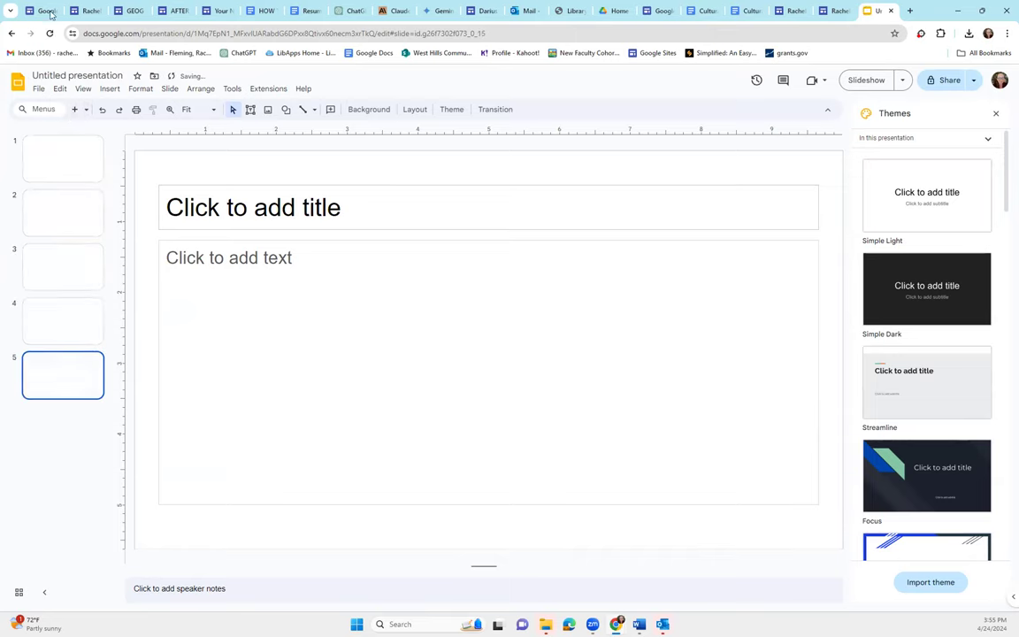
click(793, 11)
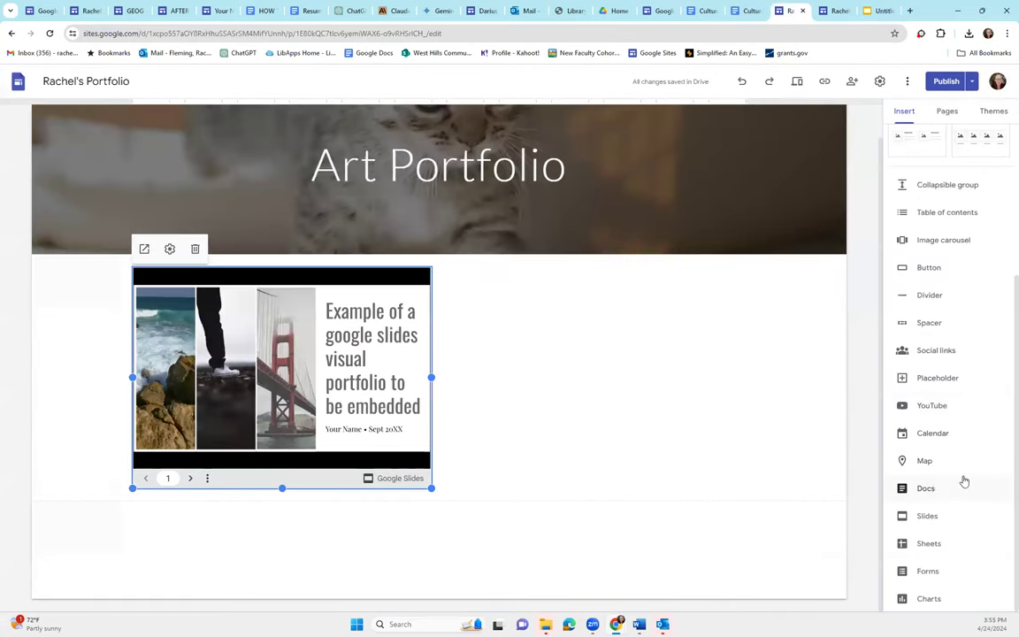
click(934, 519)
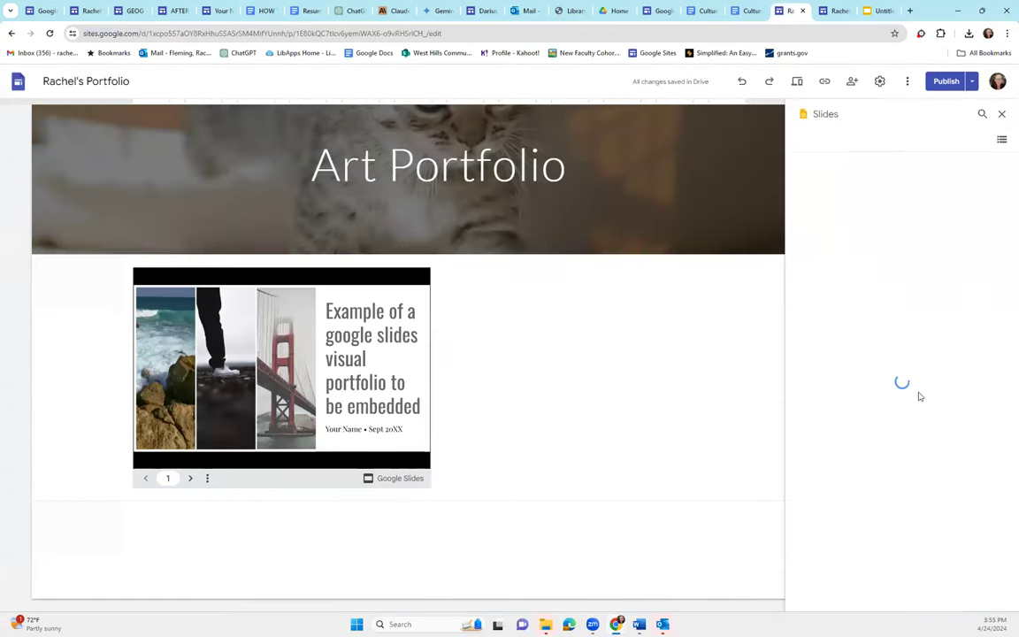
scroll(893, 459, down, 2)
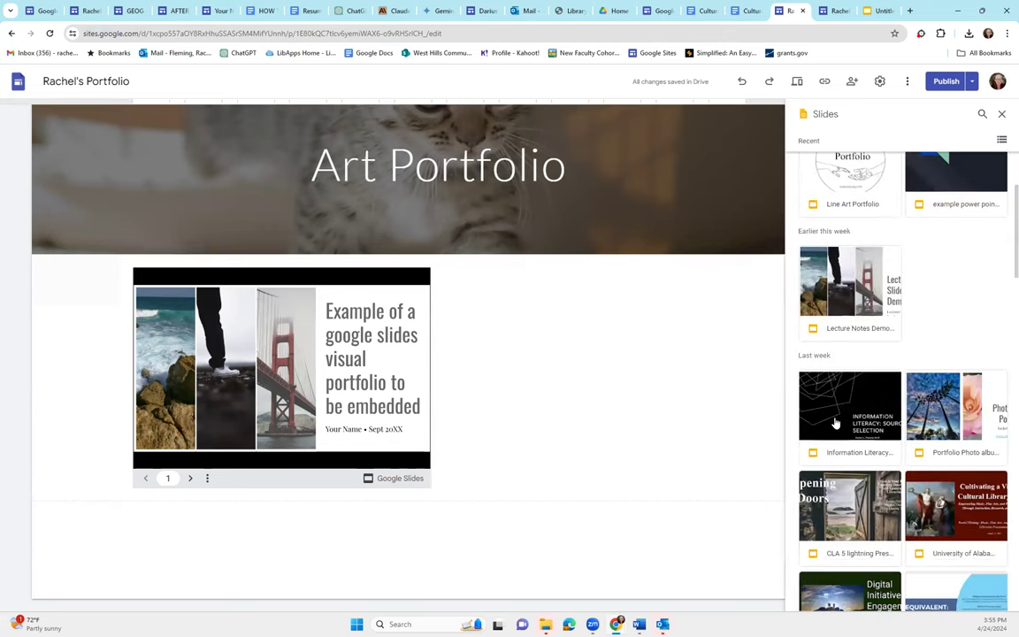
scroll(834, 423, up, 2)
scroll(954, 443, down, 2)
scroll(878, 466, down, 1)
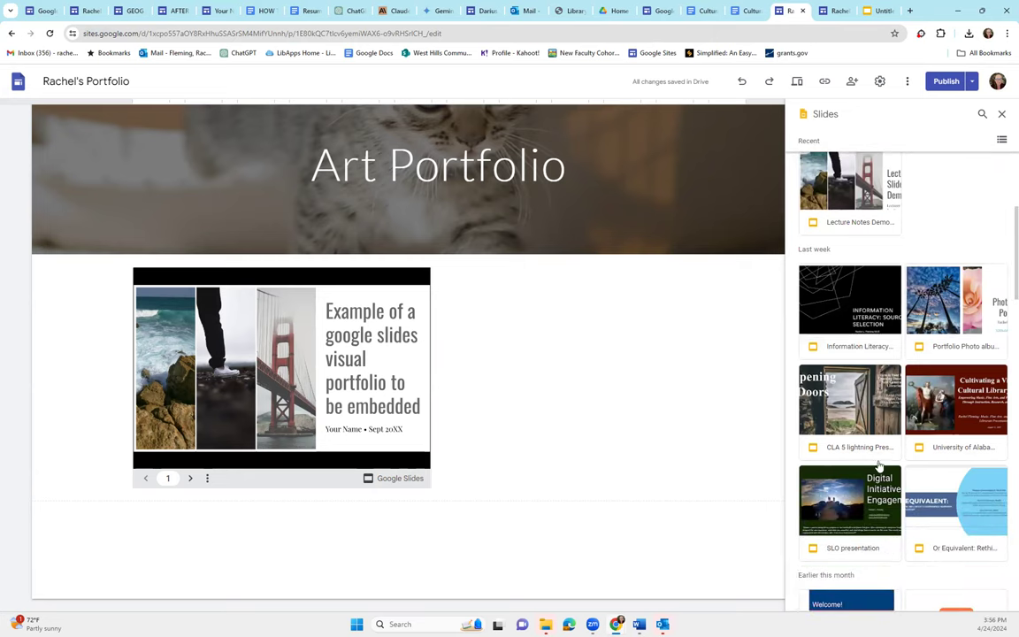
scroll(923, 446, down, 2)
scroll(933, 453, up, 5)
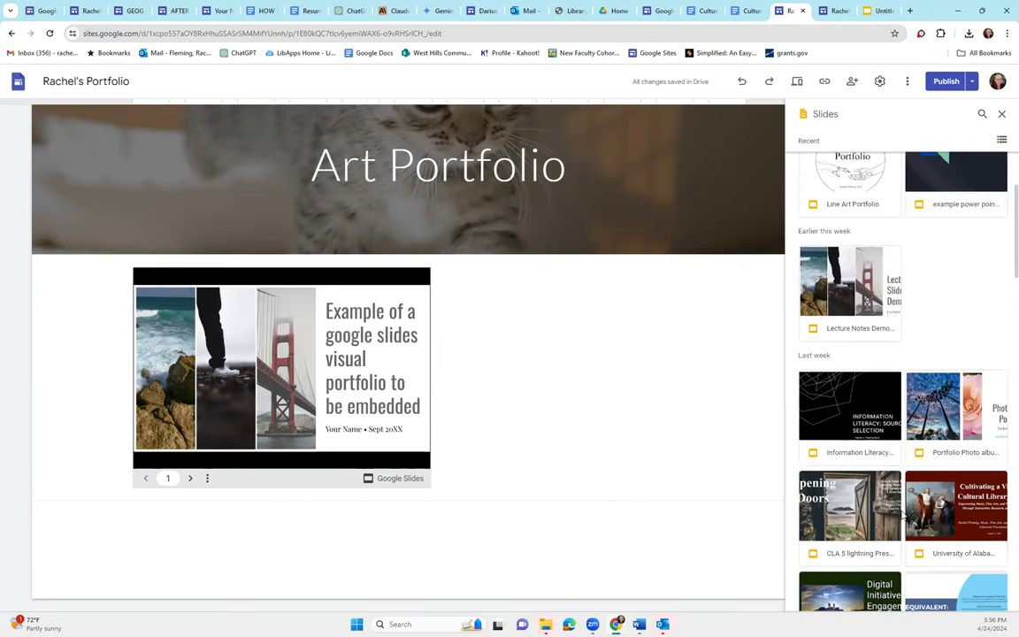
click(1001, 114)
Centre the slideshow embed in its section, then review and publish the site
drag(251, 393, 513, 398)
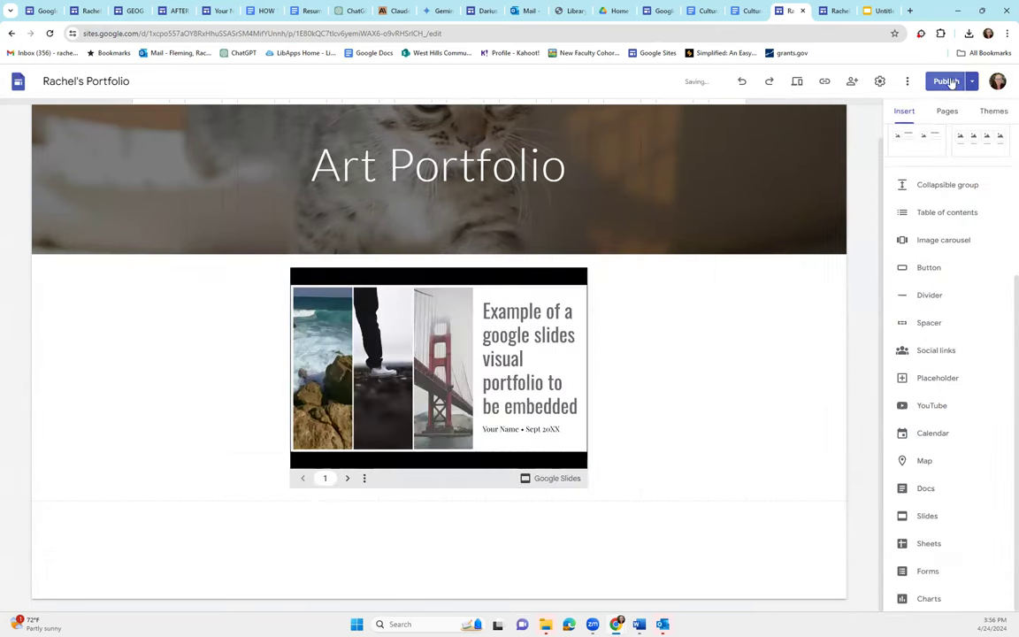
click(951, 81)
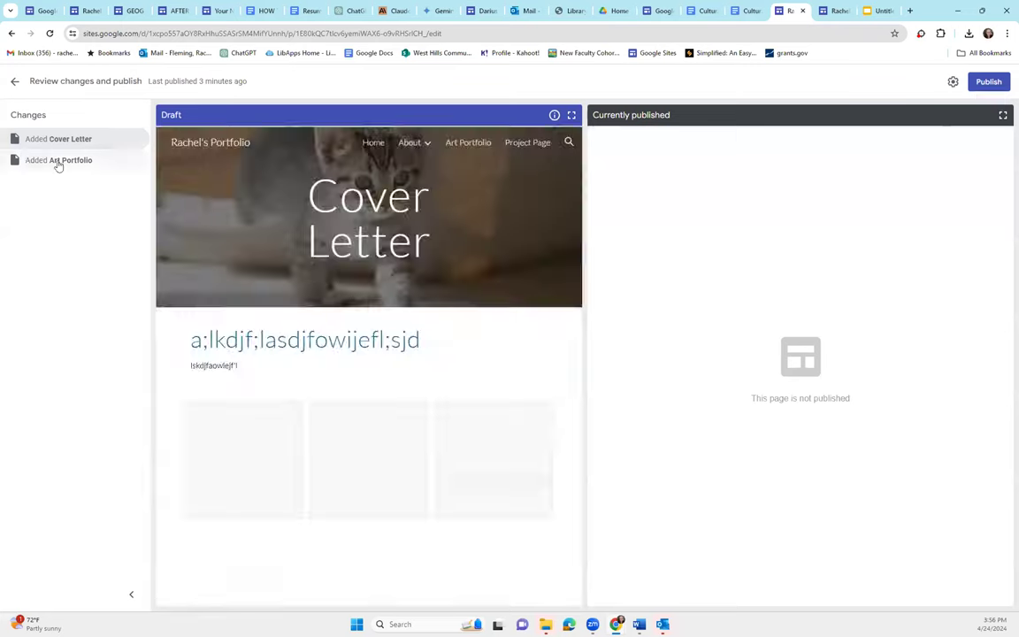
click(986, 82)
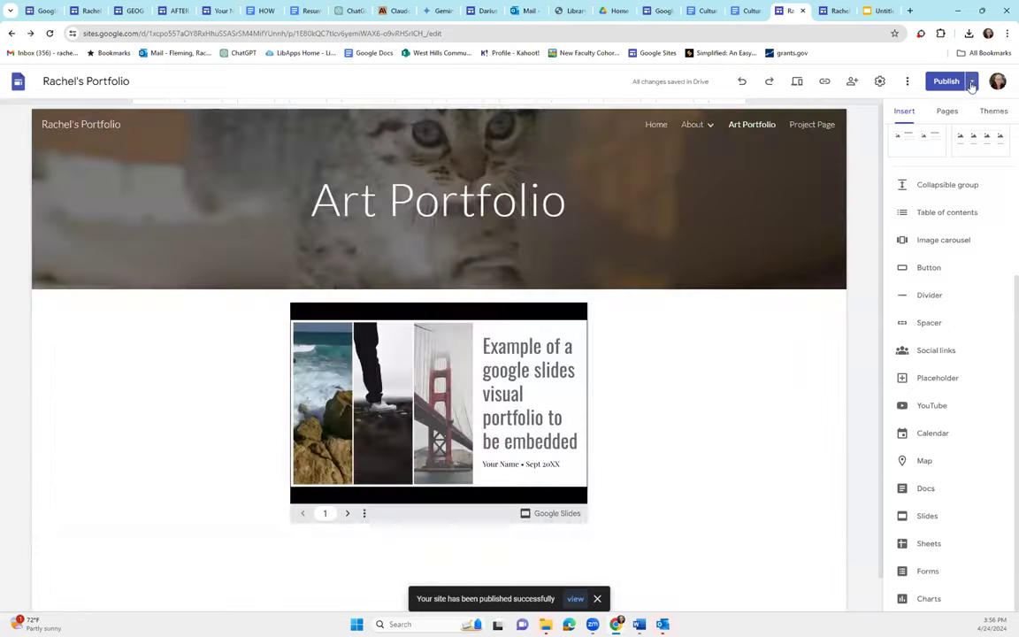
View the live site, page the Art Portfolio slideshow to slide 6, then return to editing
click(971, 81)
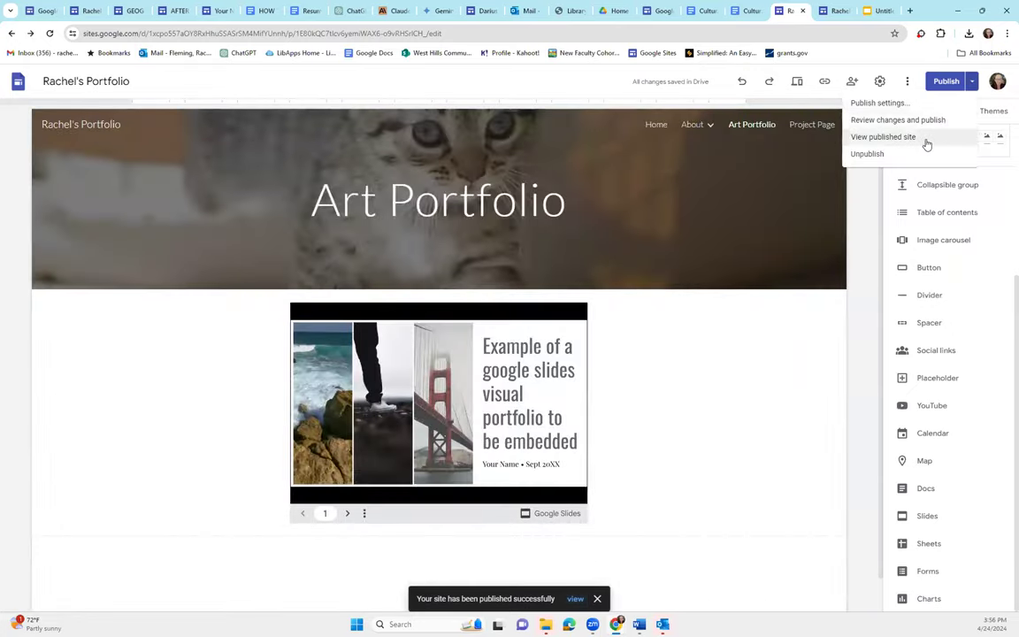
click(918, 137)
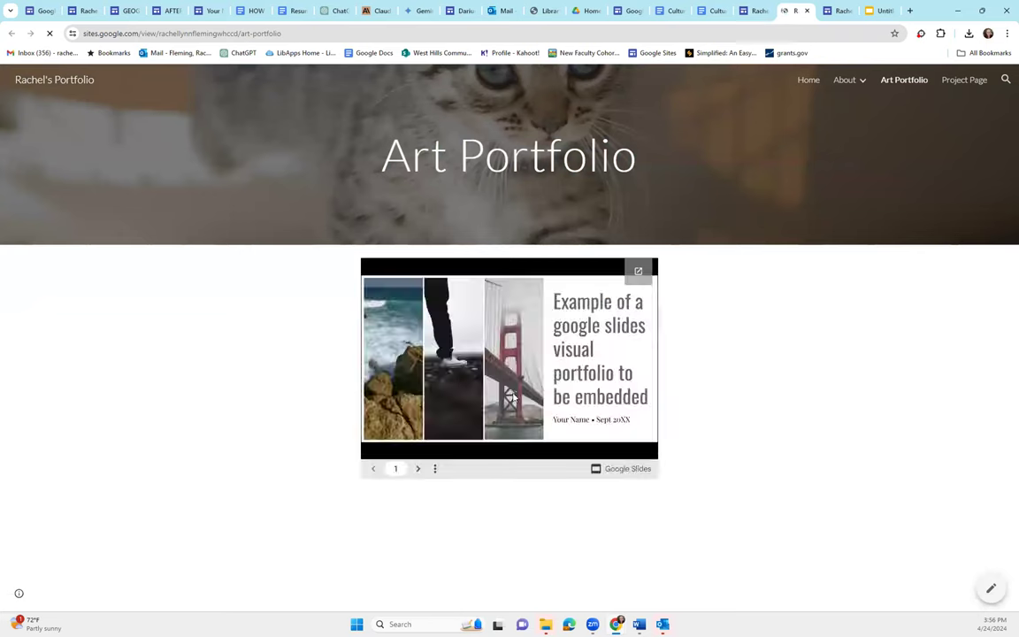
click(417, 469)
click(417, 469)
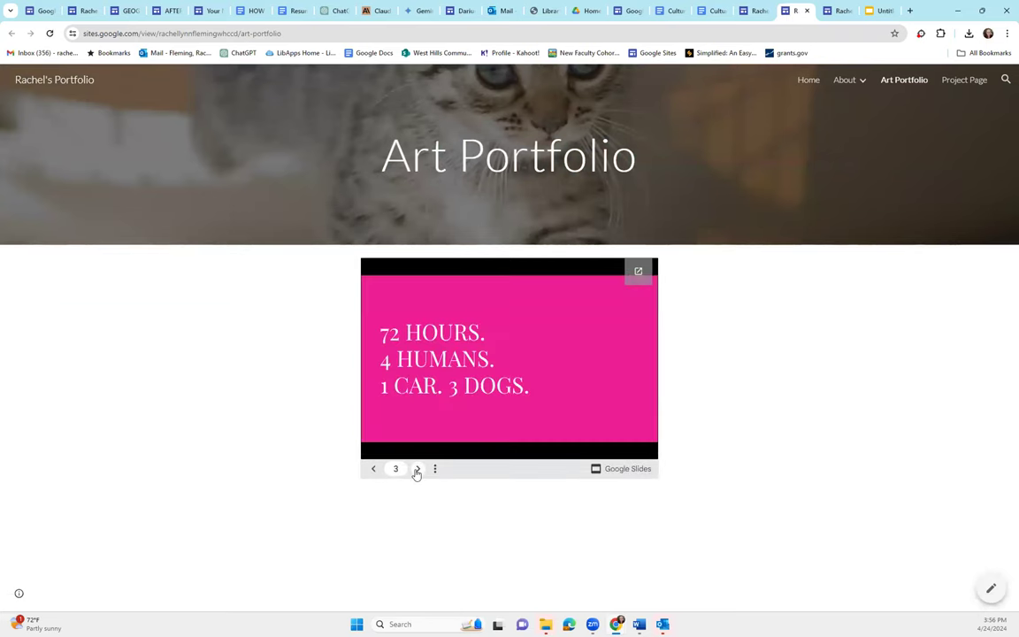
click(416, 470)
click(416, 469)
click(416, 470)
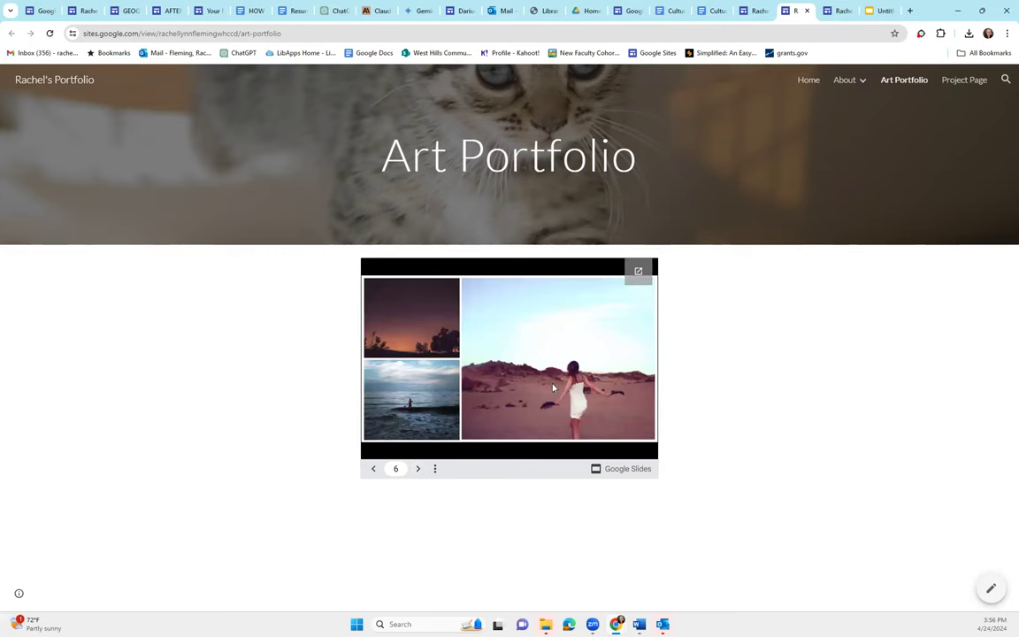
click(758, 11)
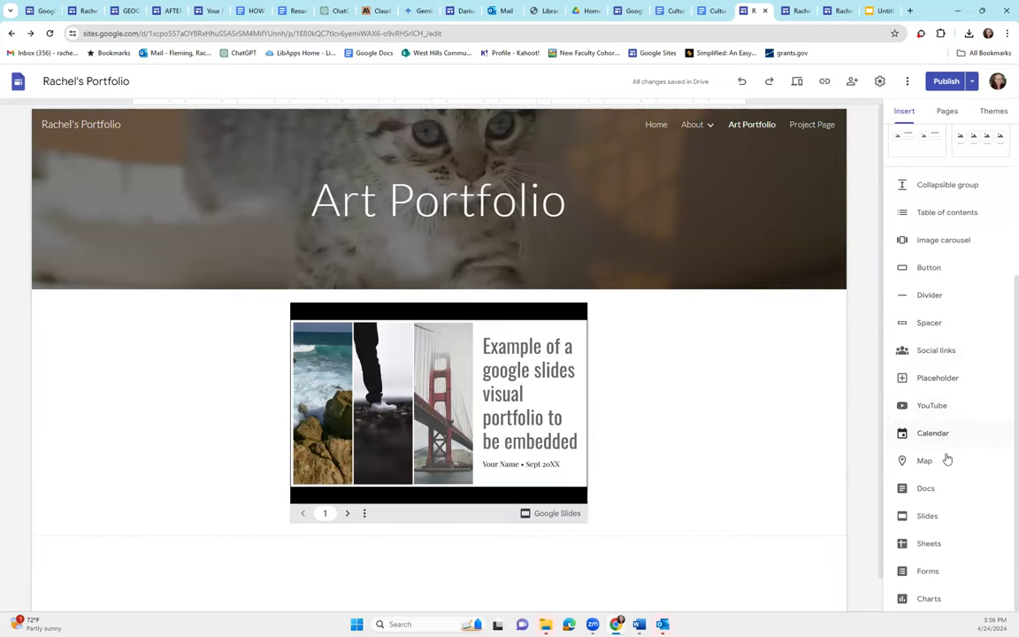
Embed the first 'funny cats' YouTube result and centre it below the slideshow
click(933, 408)
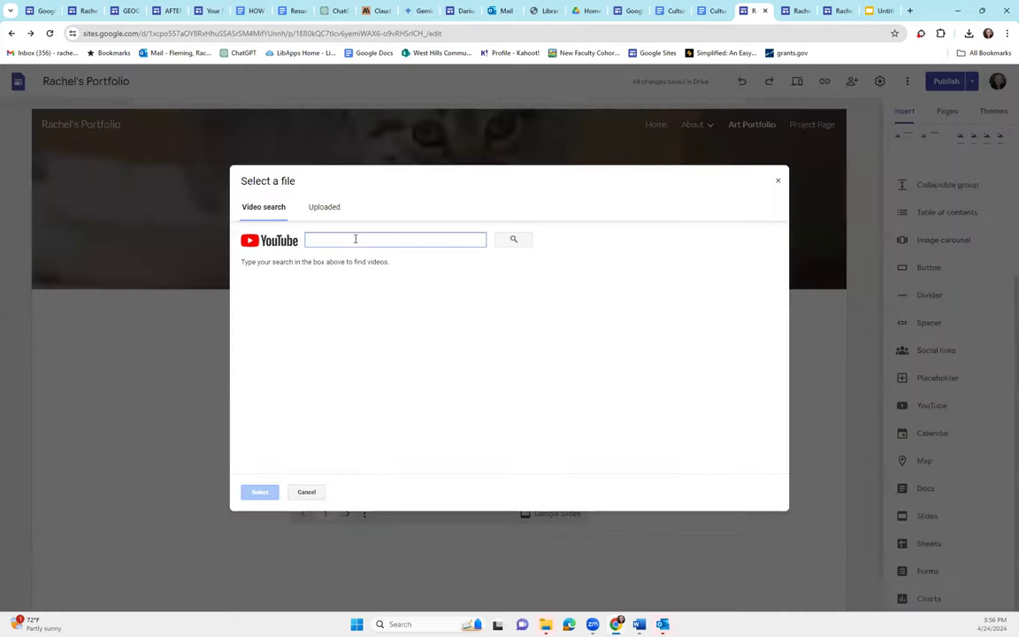
text(funny cat)
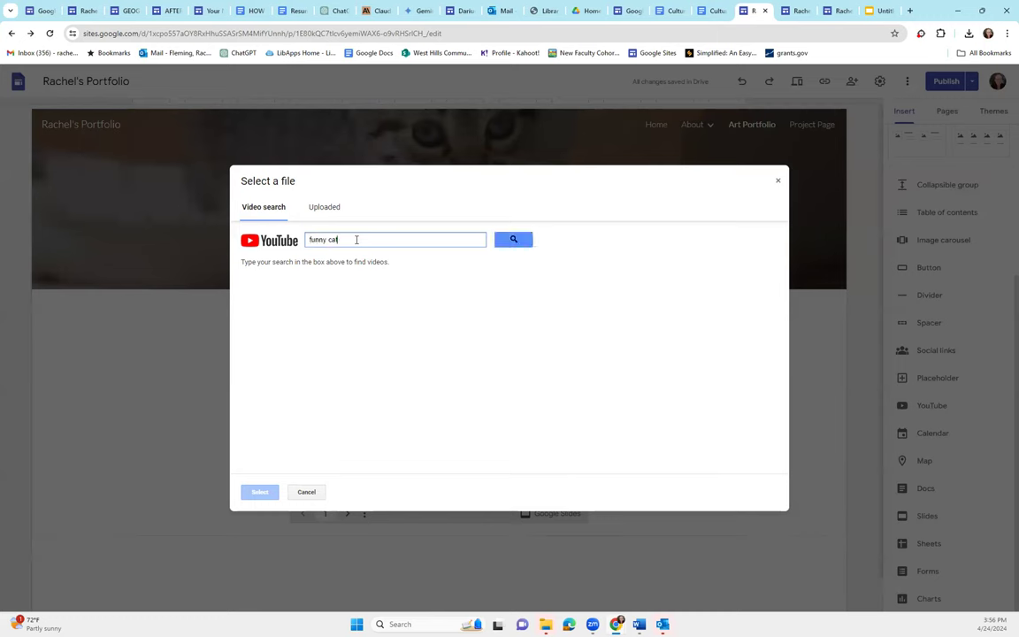
text(s)
key(Return)
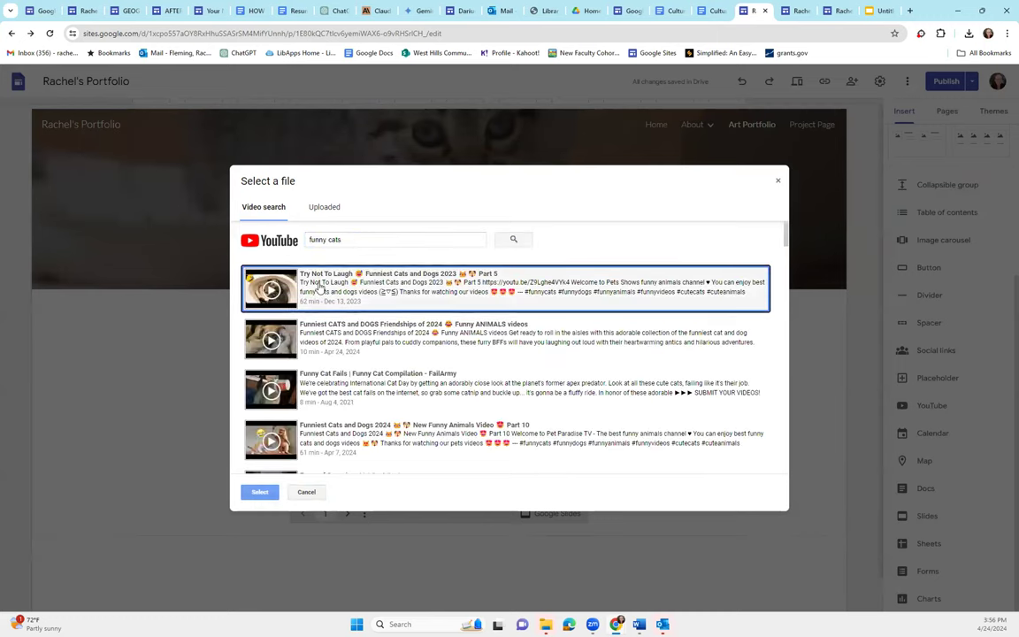
click(261, 495)
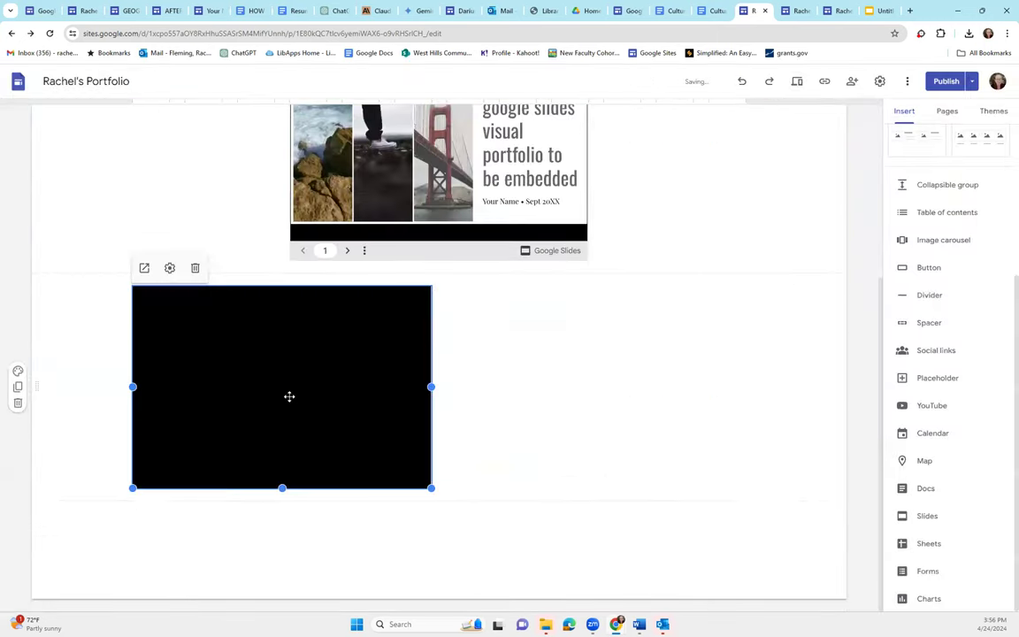
drag(337, 354, 439, 386)
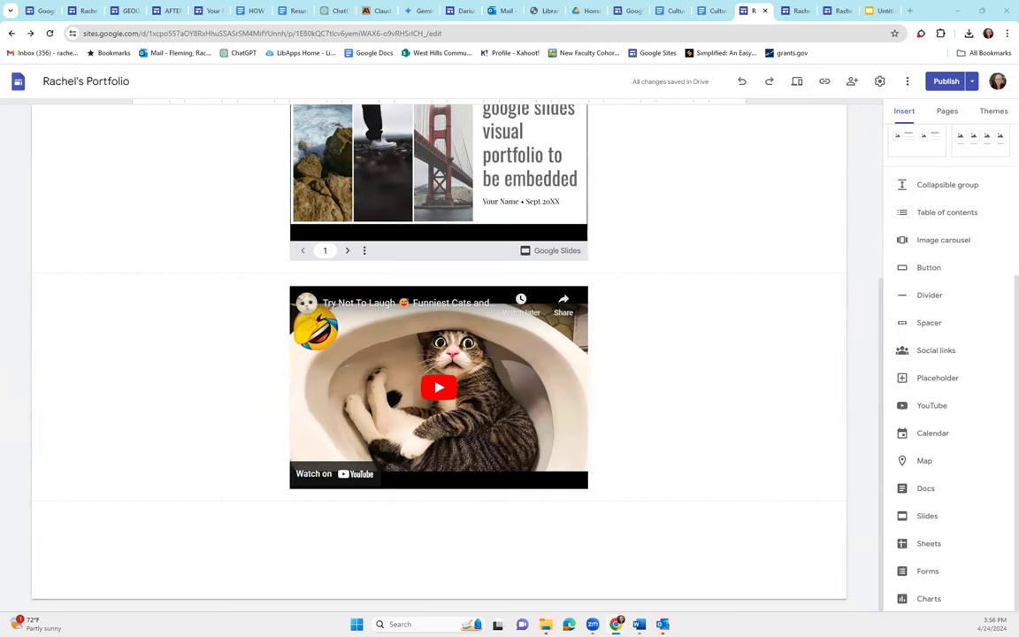
scroll(670, 387, up, 3)
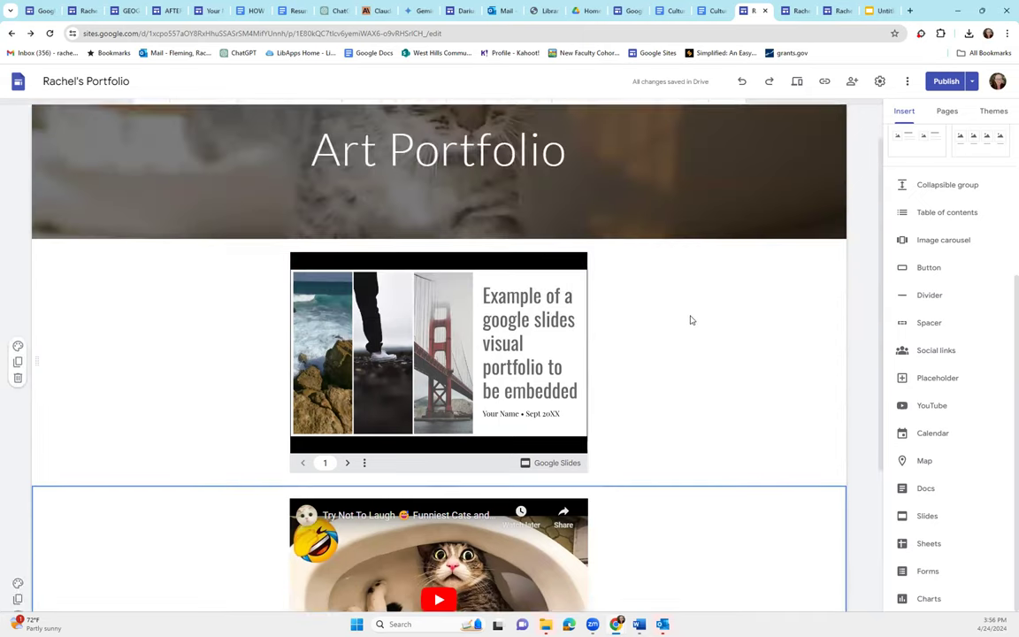
scroll(903, 311, up, 3)
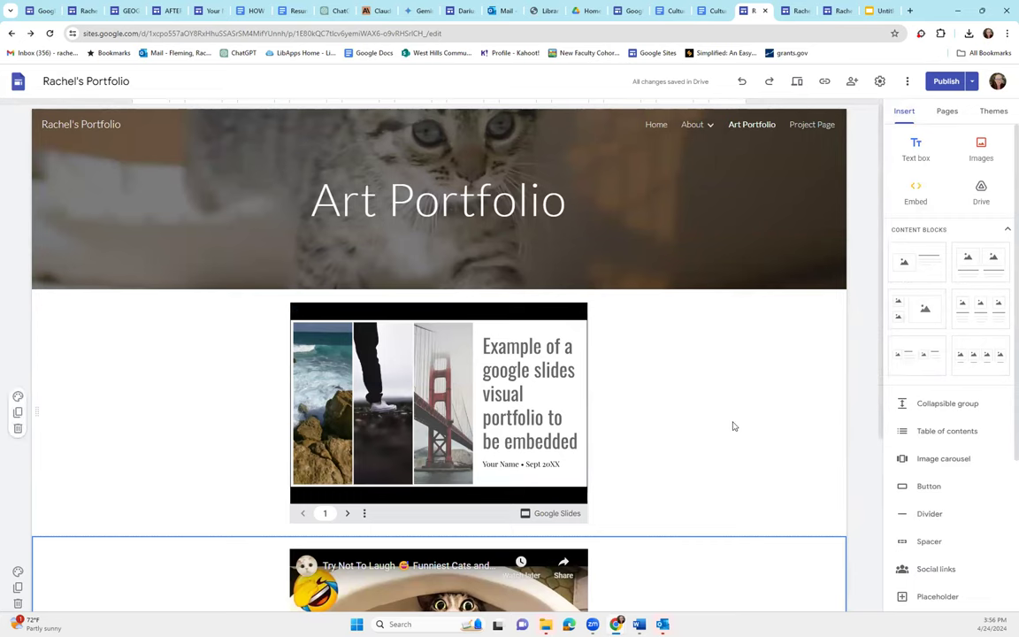
click(916, 190)
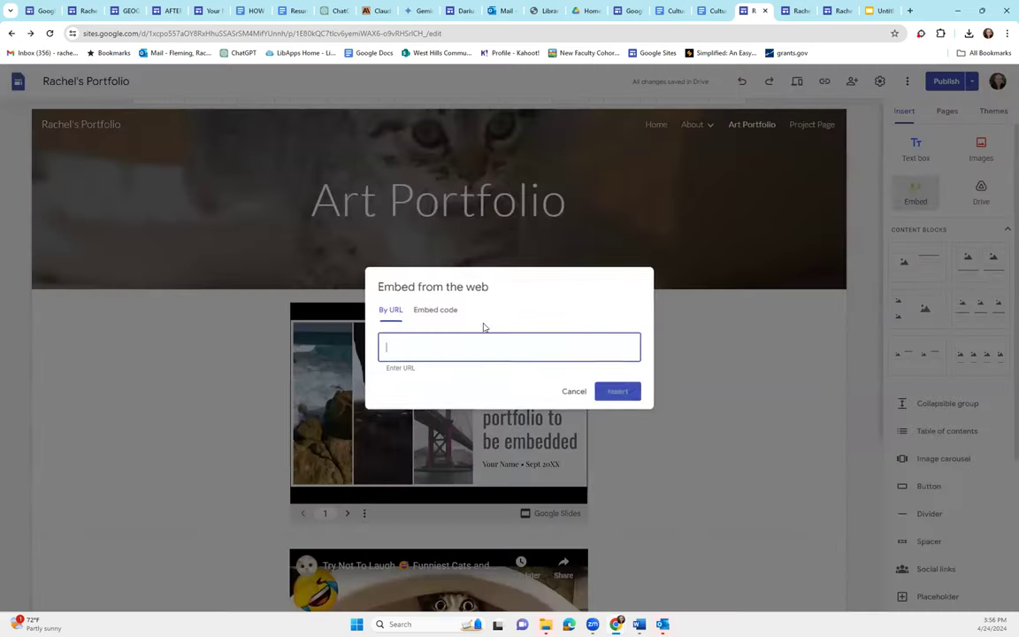
text(https://westhillscollege.com/)
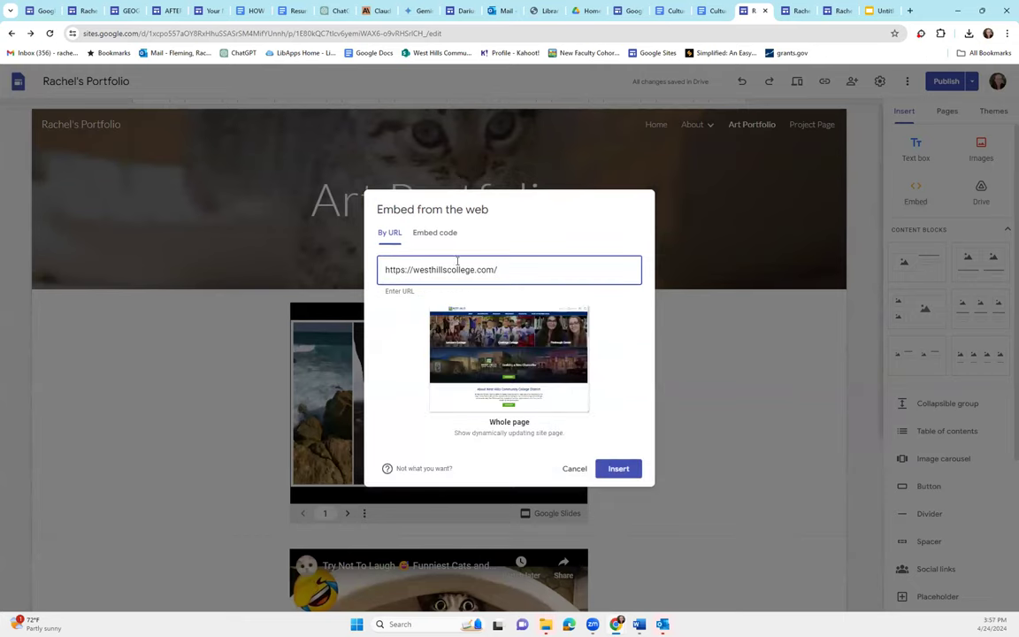
click(617, 469)
scroll(421, 442, up, 1)
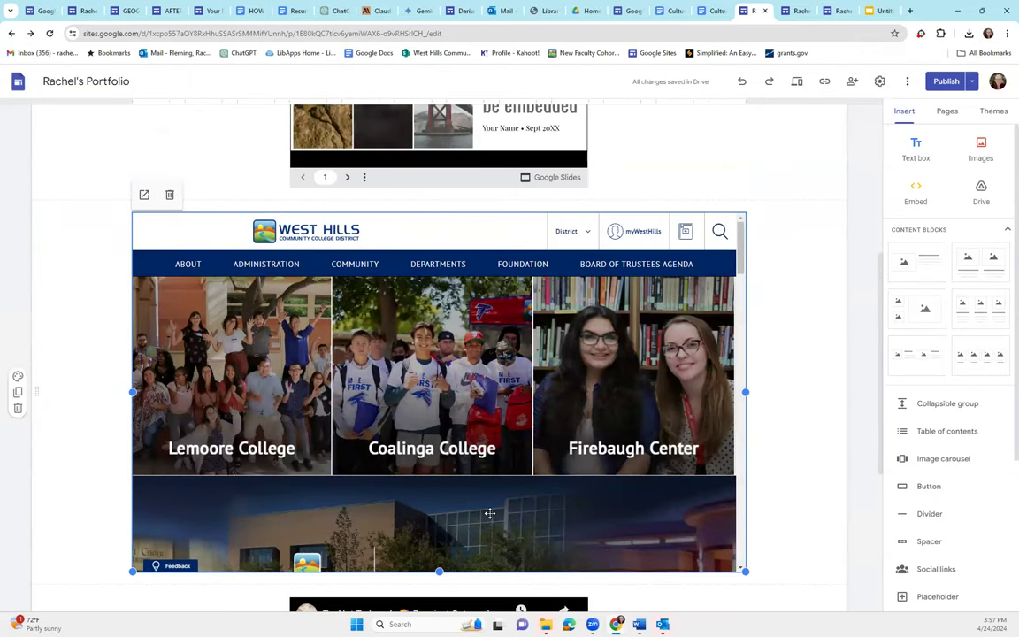
scroll(489, 513, up, 5)
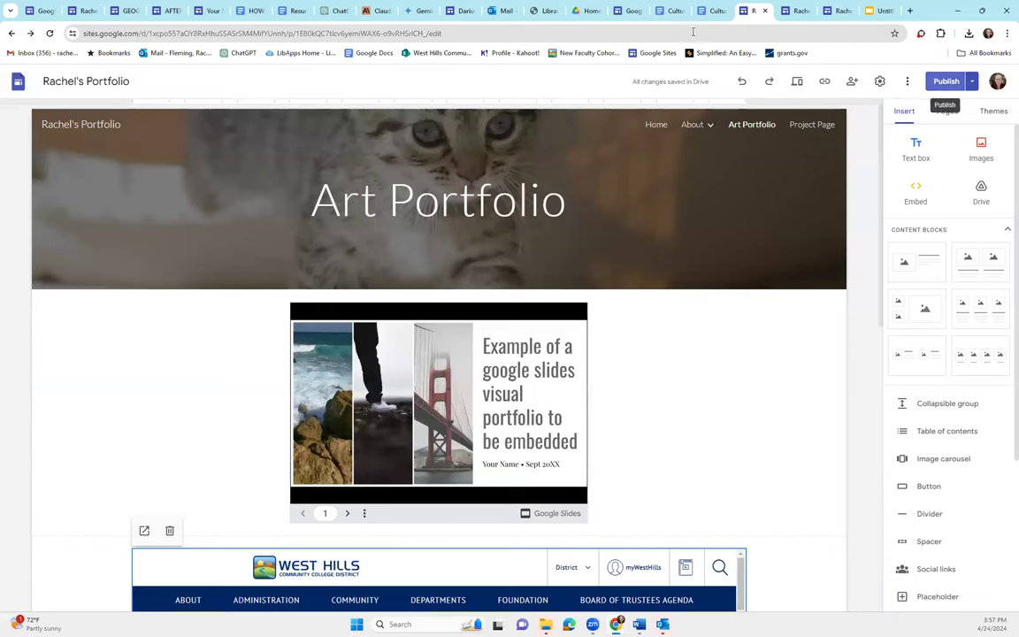
Select the embedded slideshow and compare the editor with the published Art Portfolio page
click(416, 336)
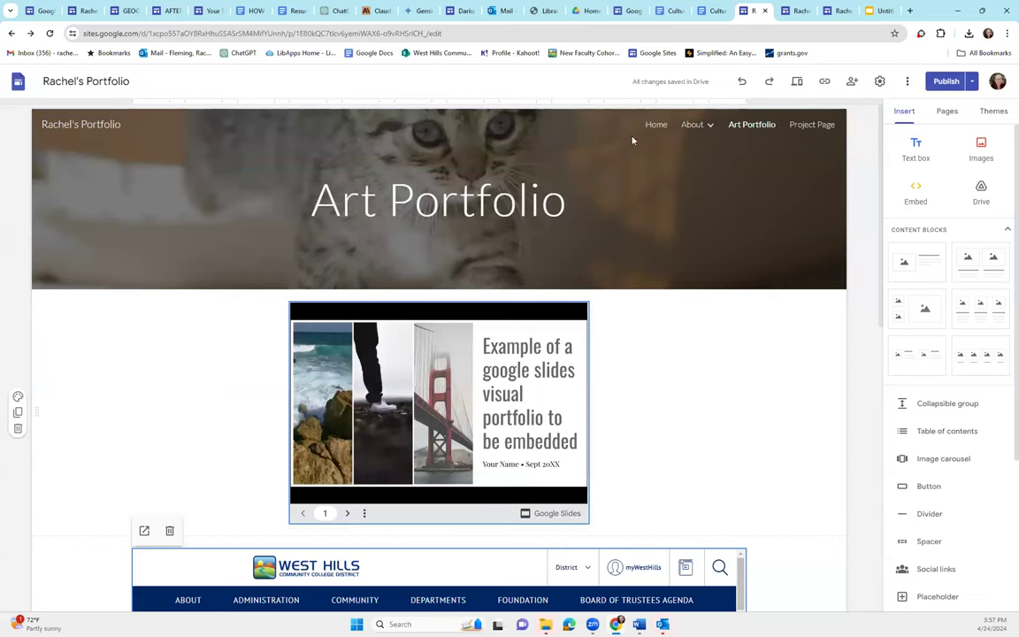
click(796, 11)
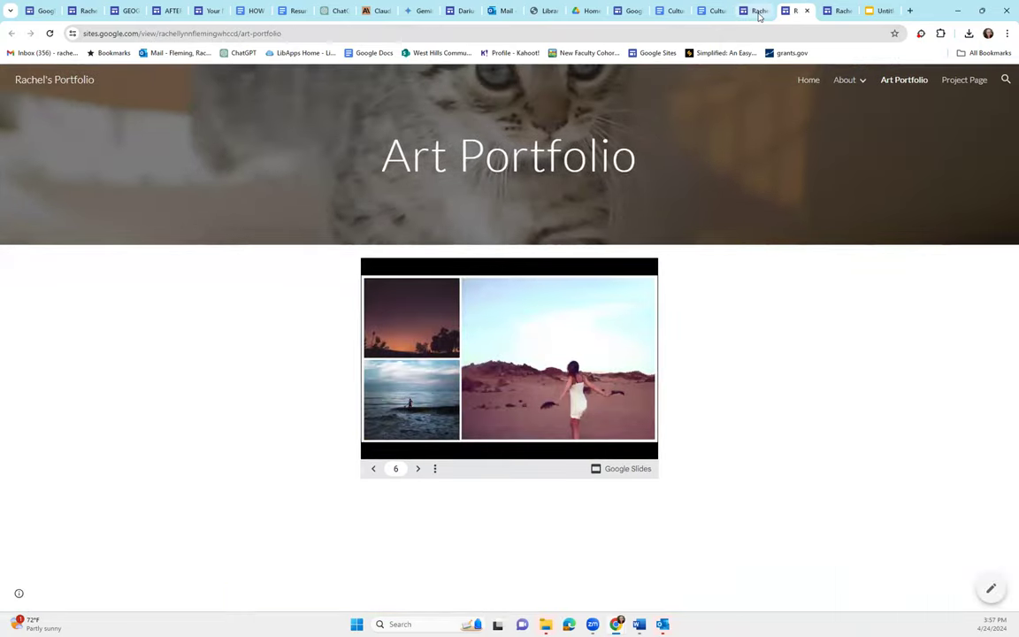
click(756, 12)
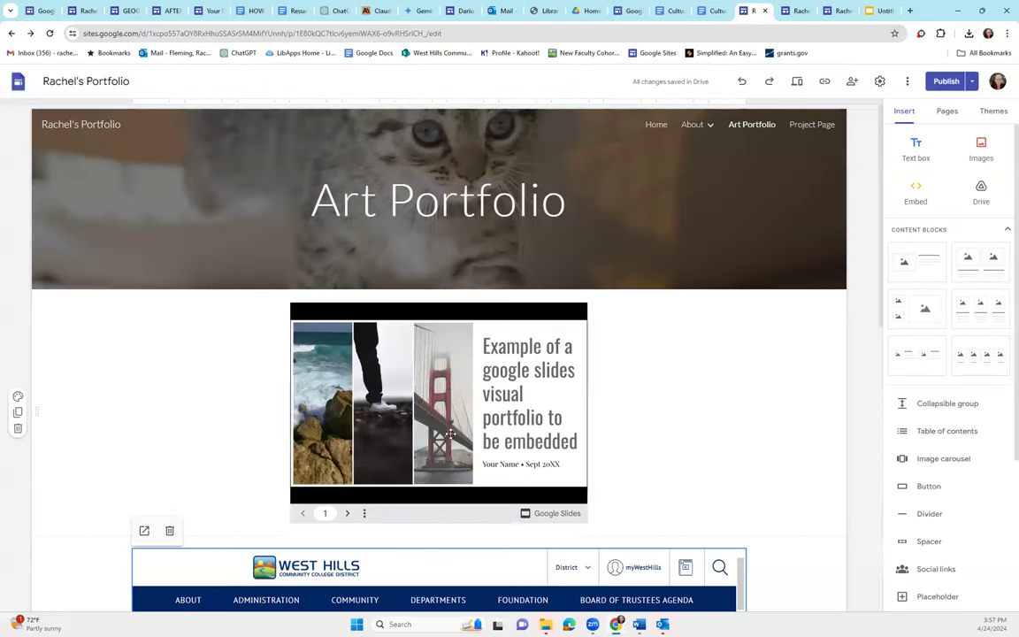
click(798, 12)
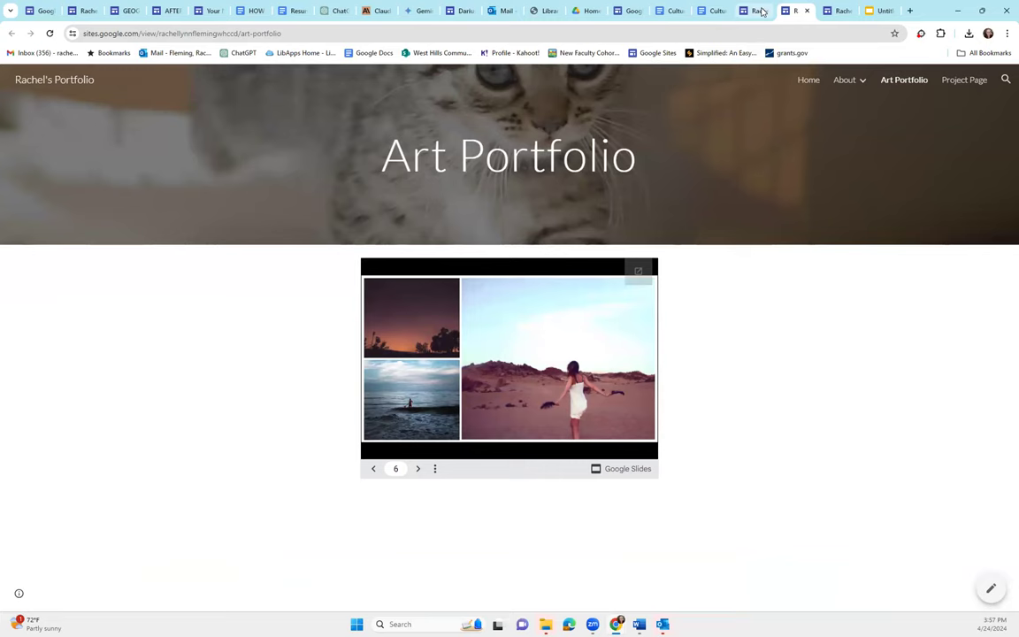
click(757, 10)
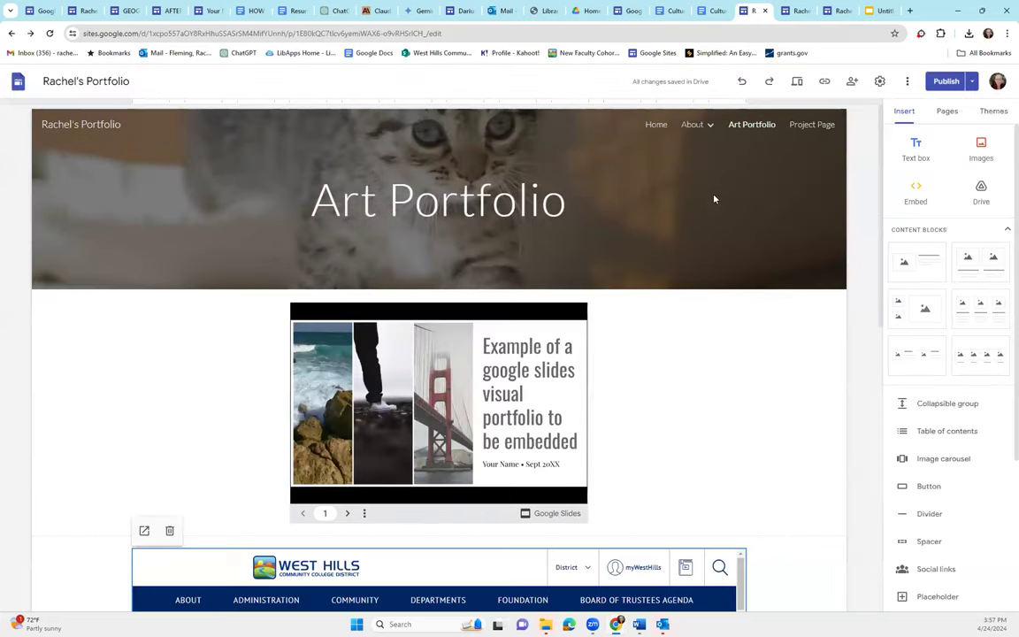
Review and publish the updated site, open the live view, then switch to the résumé site
click(943, 81)
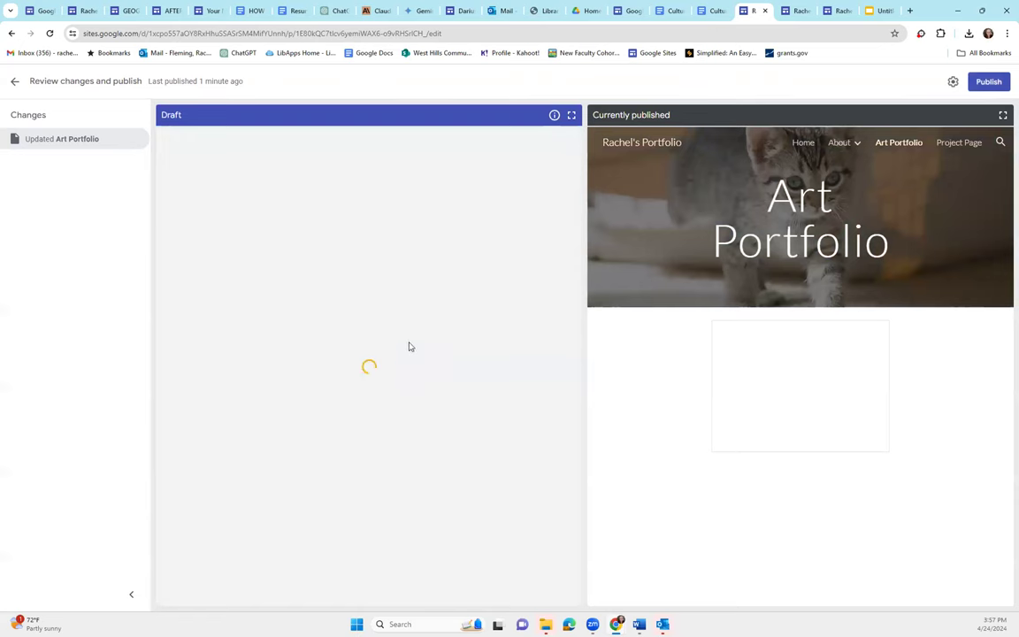
scroll(505, 432, down, 3)
scroll(390, 461, down, 3)
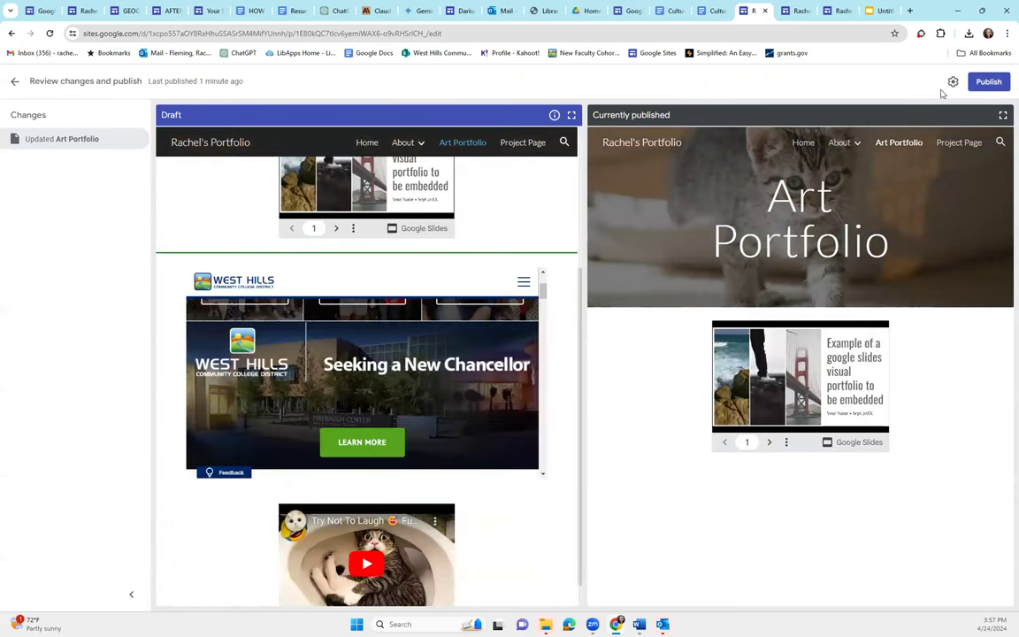
click(991, 82)
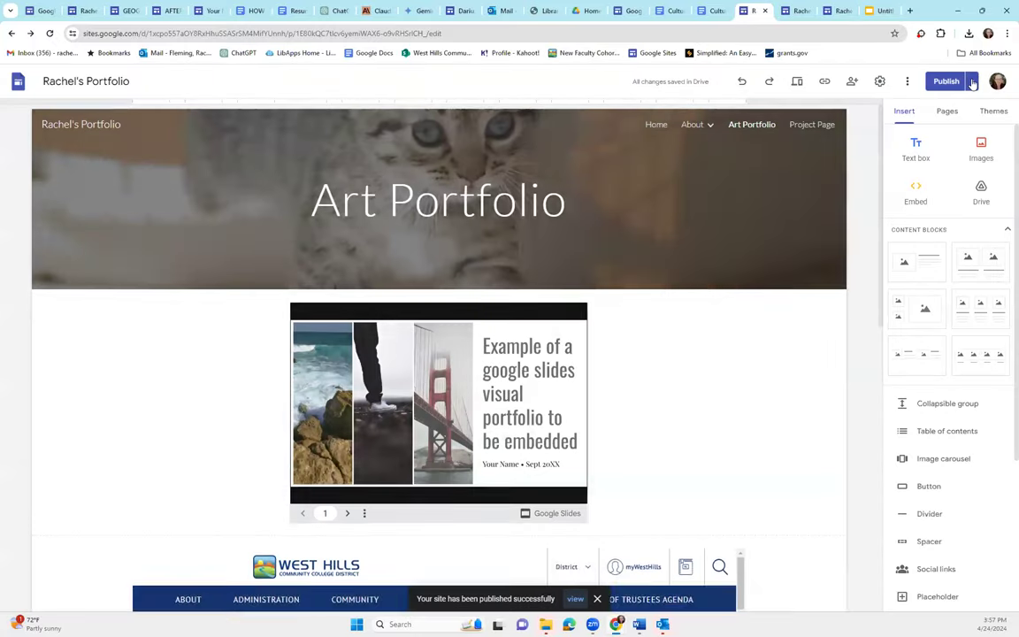
click(972, 82)
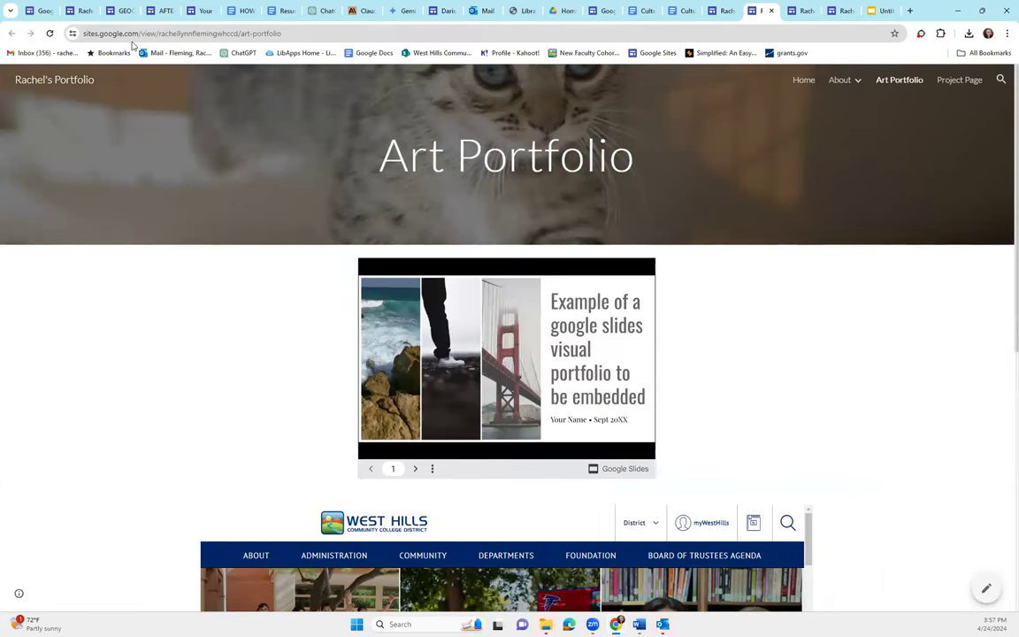
click(82, 12)
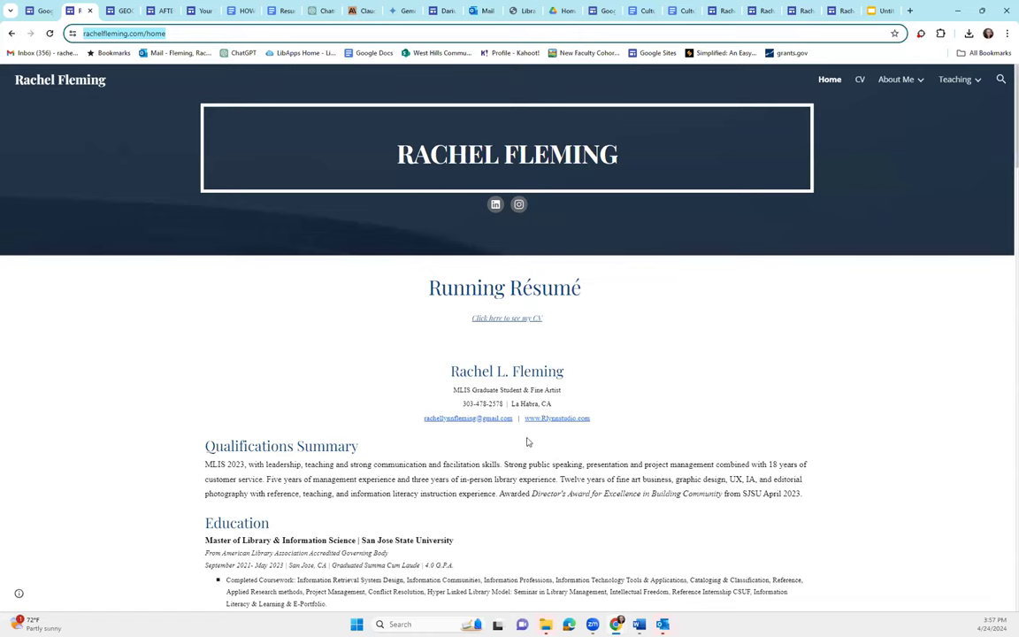
Return from LinkedIn to the résumé home page and scroll down to Contact me
scroll(432, 398, down, 1)
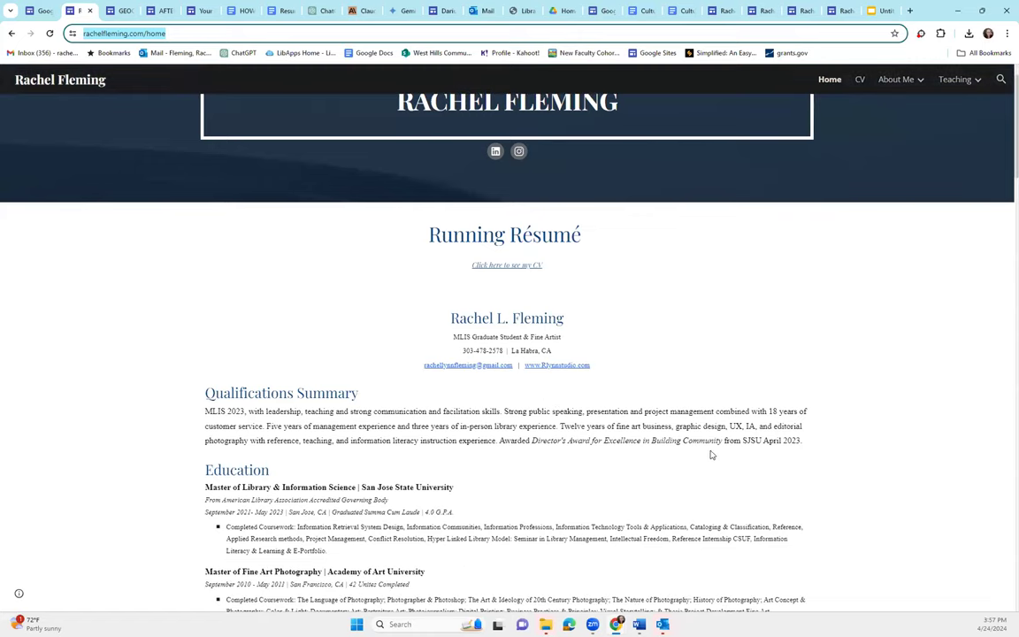
scroll(703, 454, up, 1)
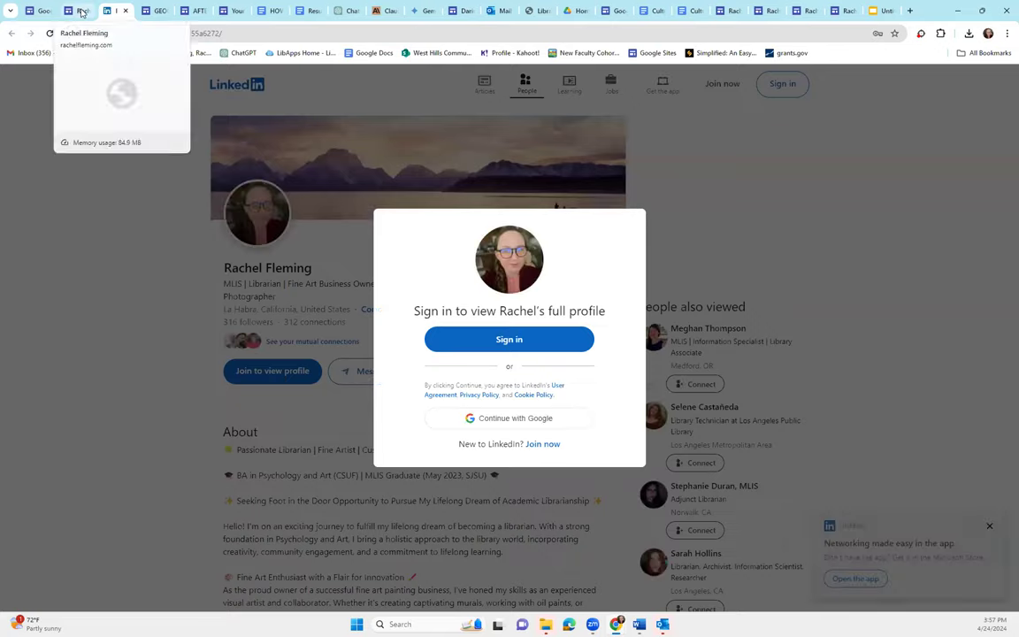
click(81, 12)
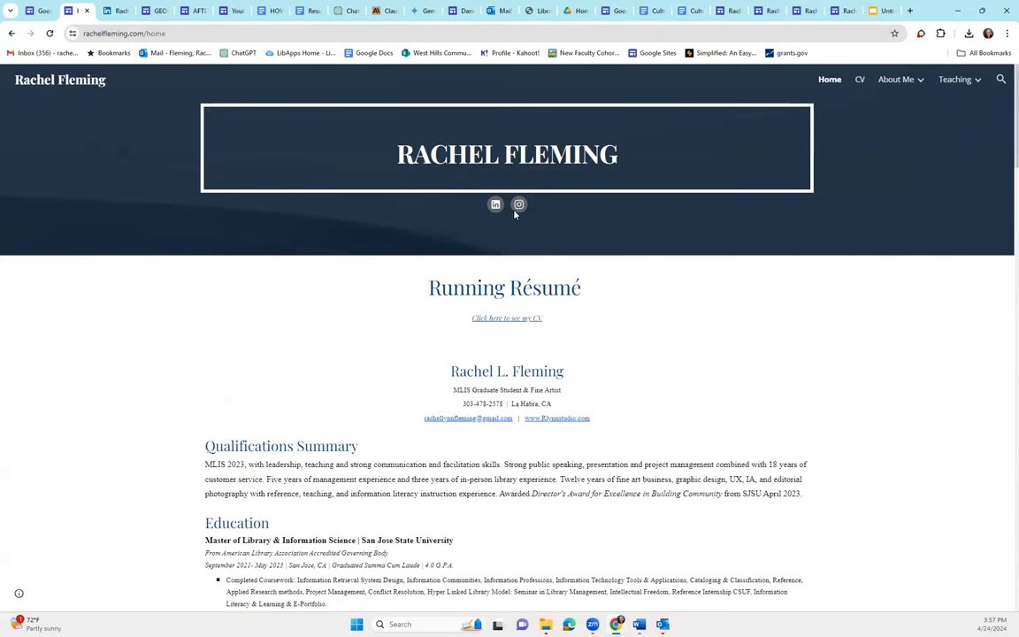
scroll(519, 265, down, 3)
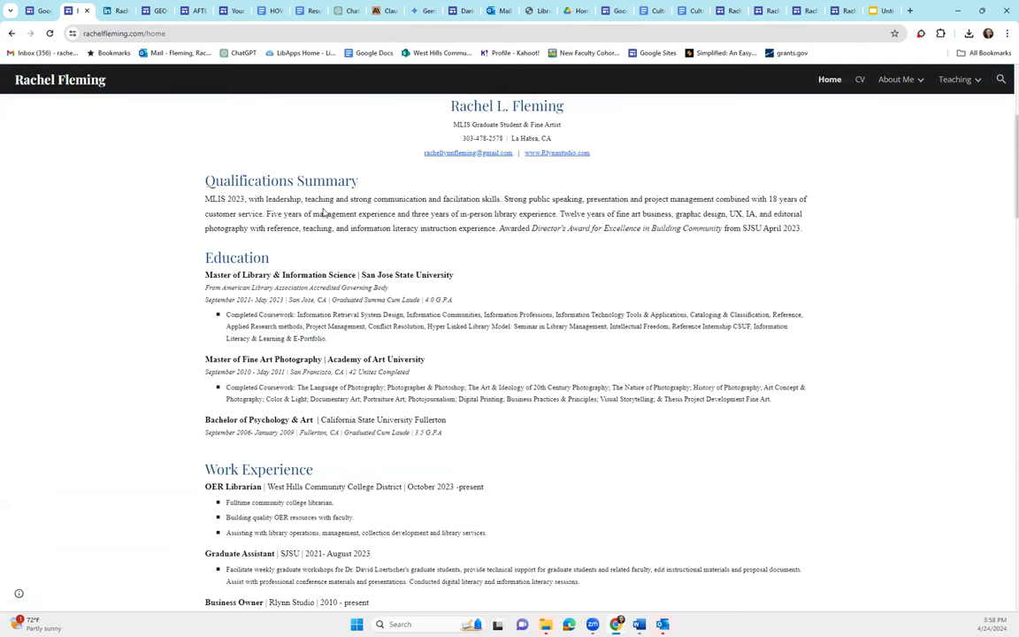
scroll(333, 325, down, 3)
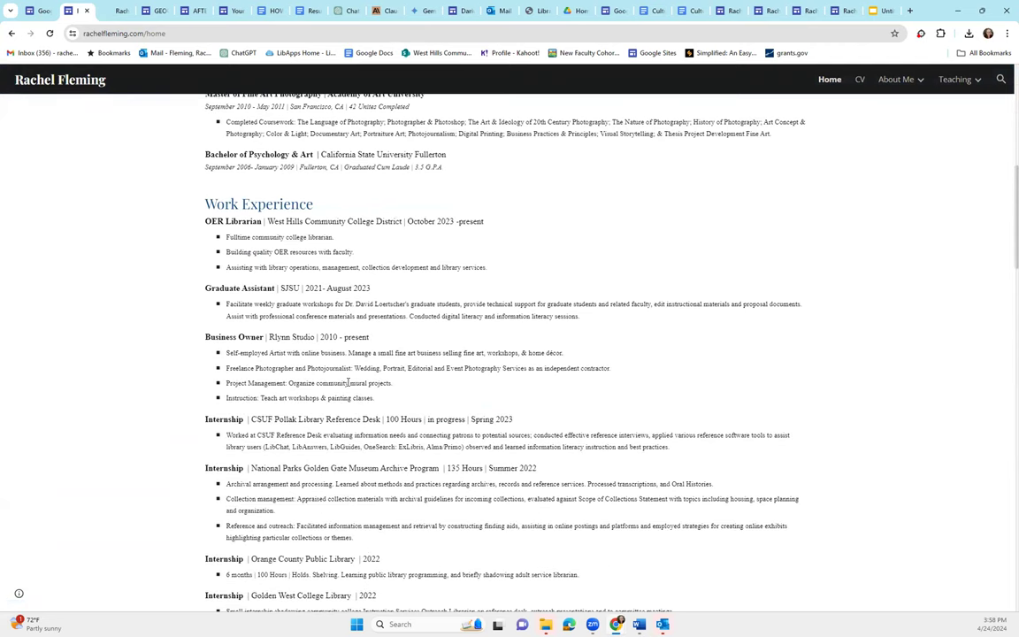
scroll(347, 382, down, 7)
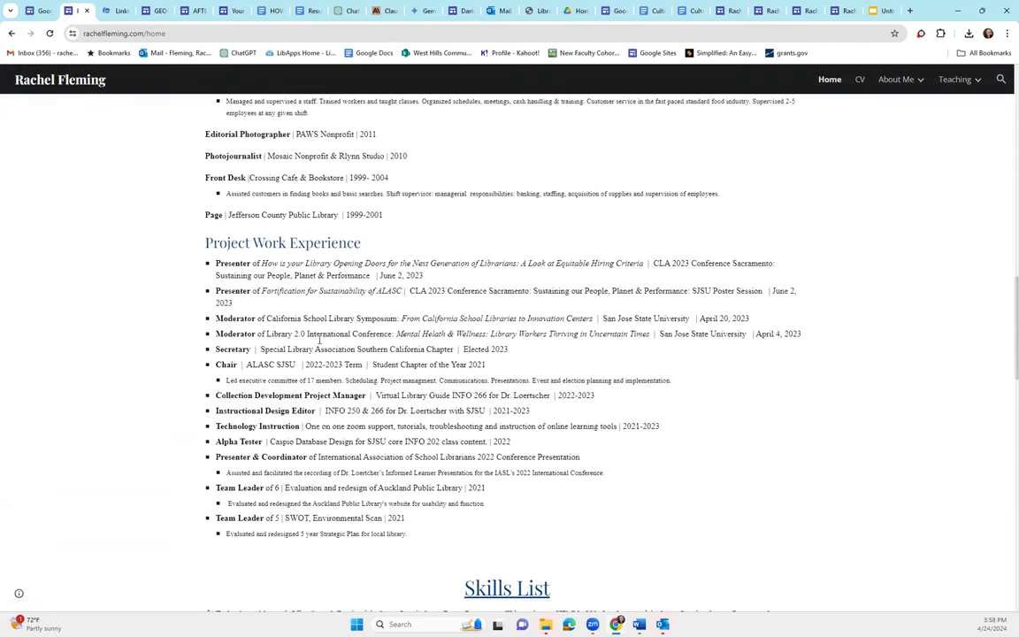
scroll(320, 338, down, 4)
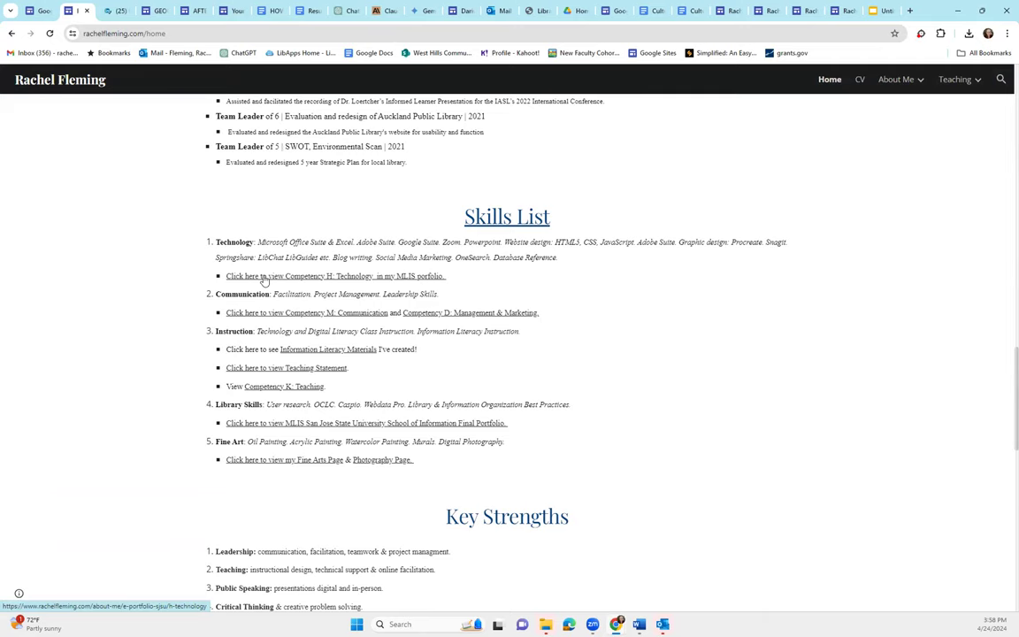
scroll(263, 281, down, 2)
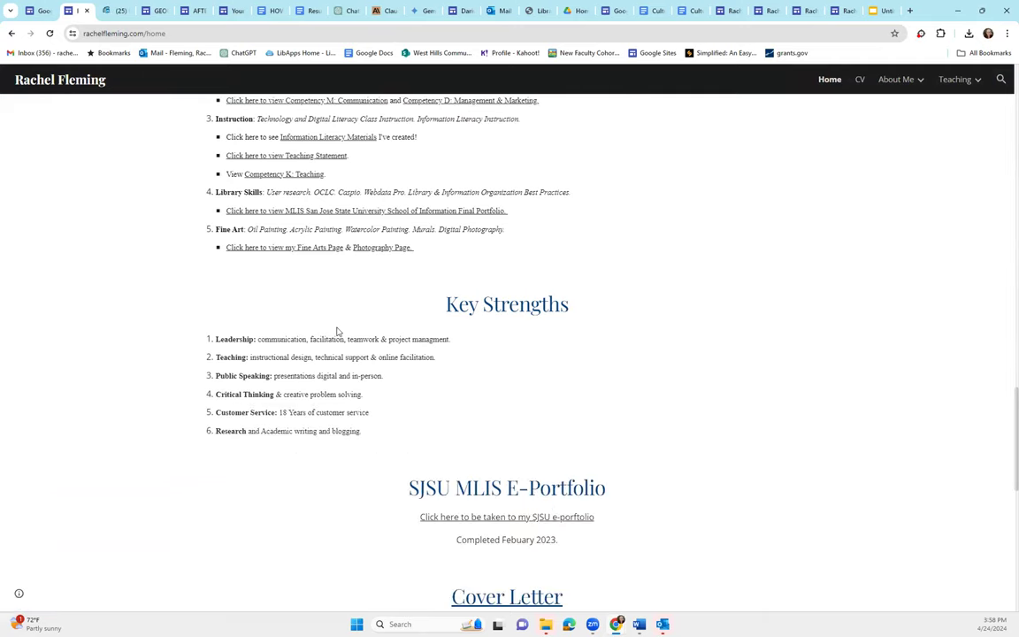
scroll(337, 331, down, 3)
scroll(509, 309, down, 1)
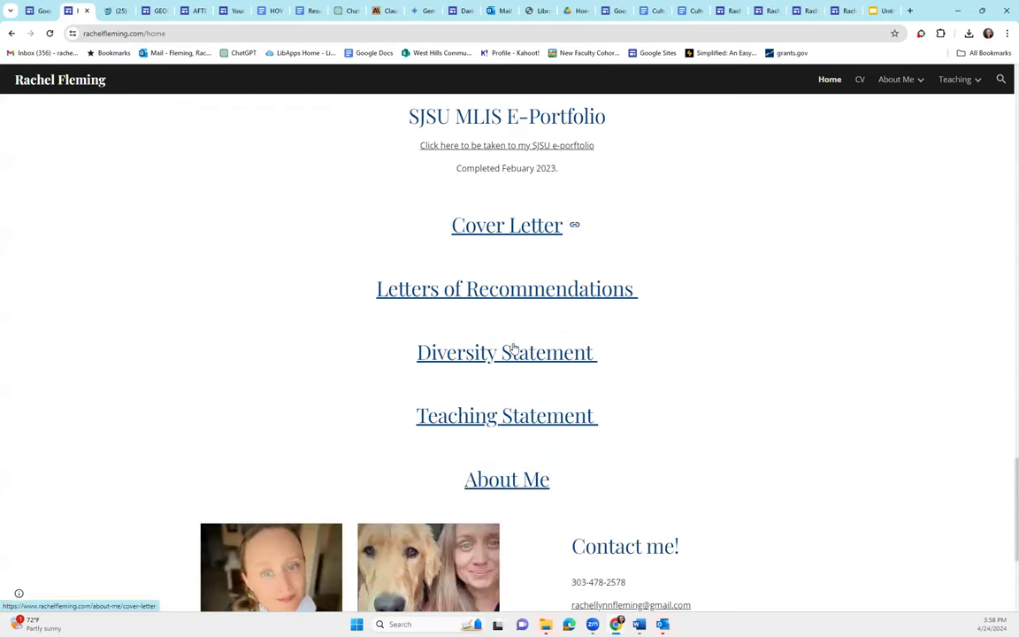
mouse_move(913, 84)
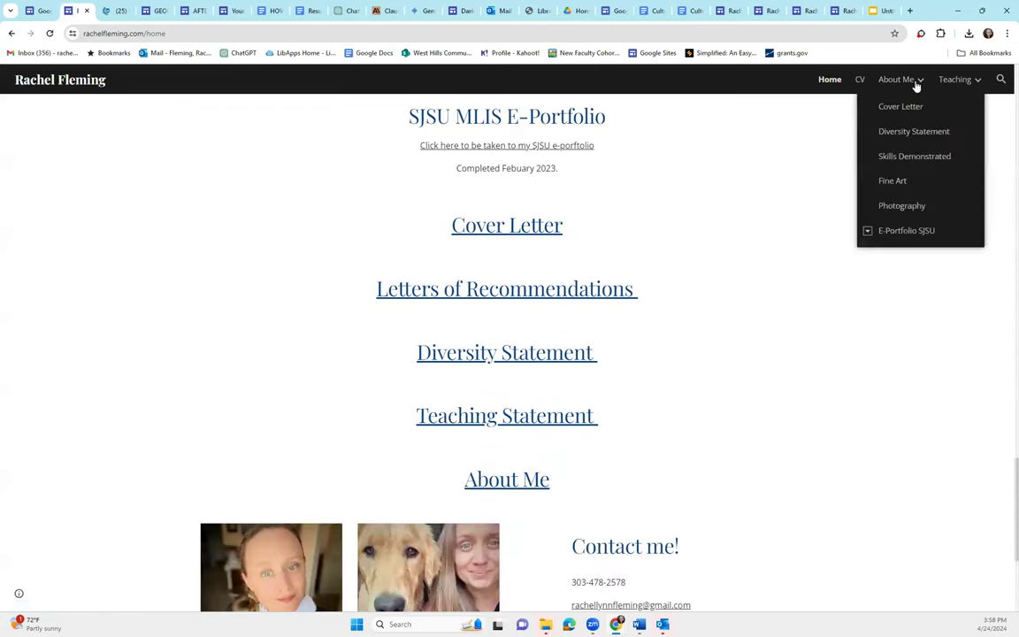
scroll(768, 291, down, 2)
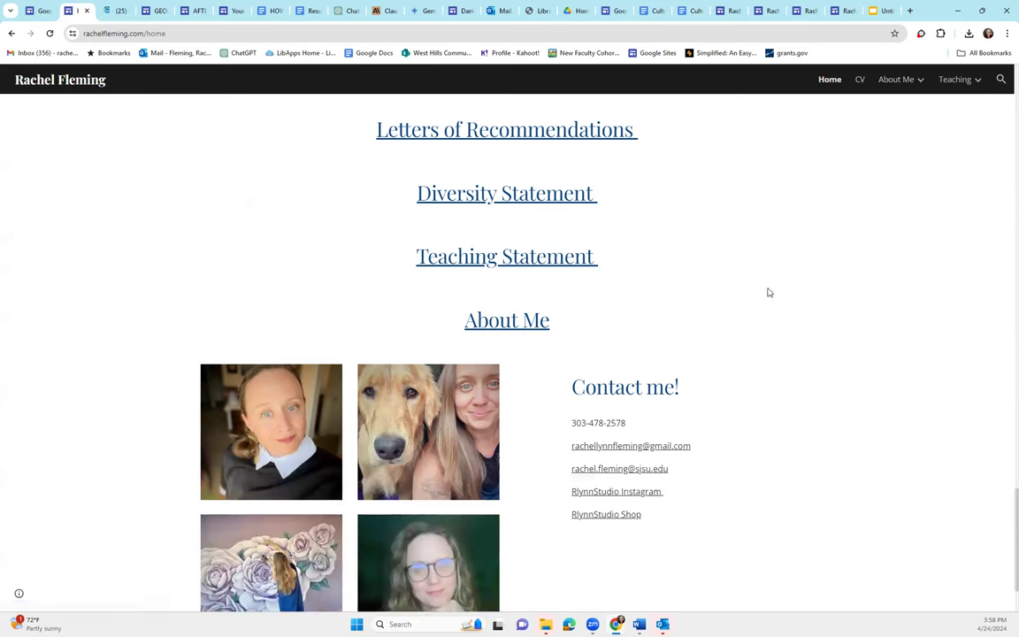
scroll(468, 427, down, 1)
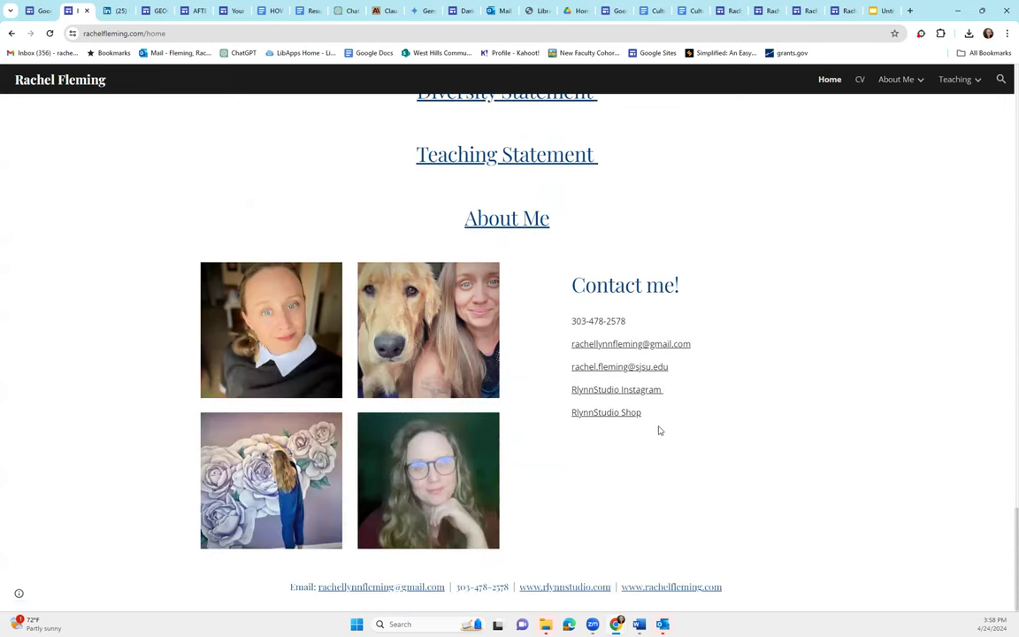
scroll(828, 308, up, 2)
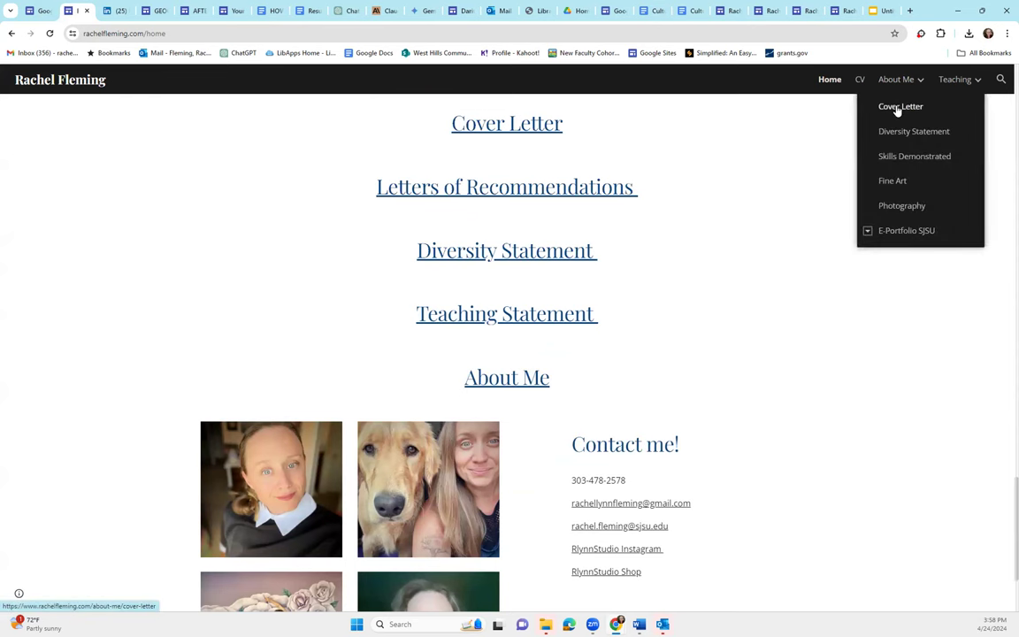
Open the Cover Letter page, then the Diversity Statement page from the About Me menu
click(896, 109)
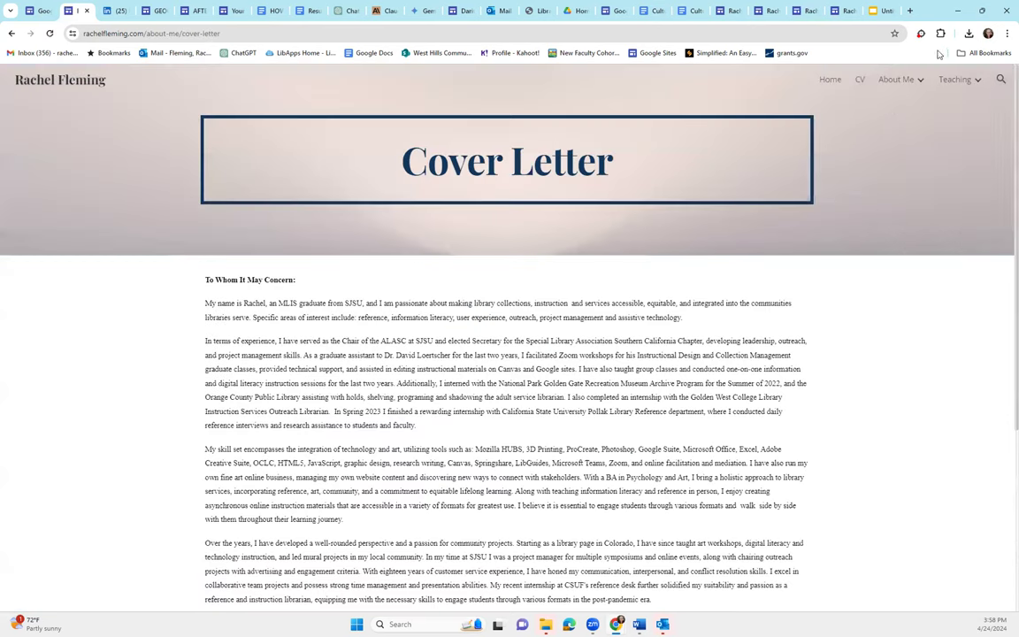
mouse_move(909, 83)
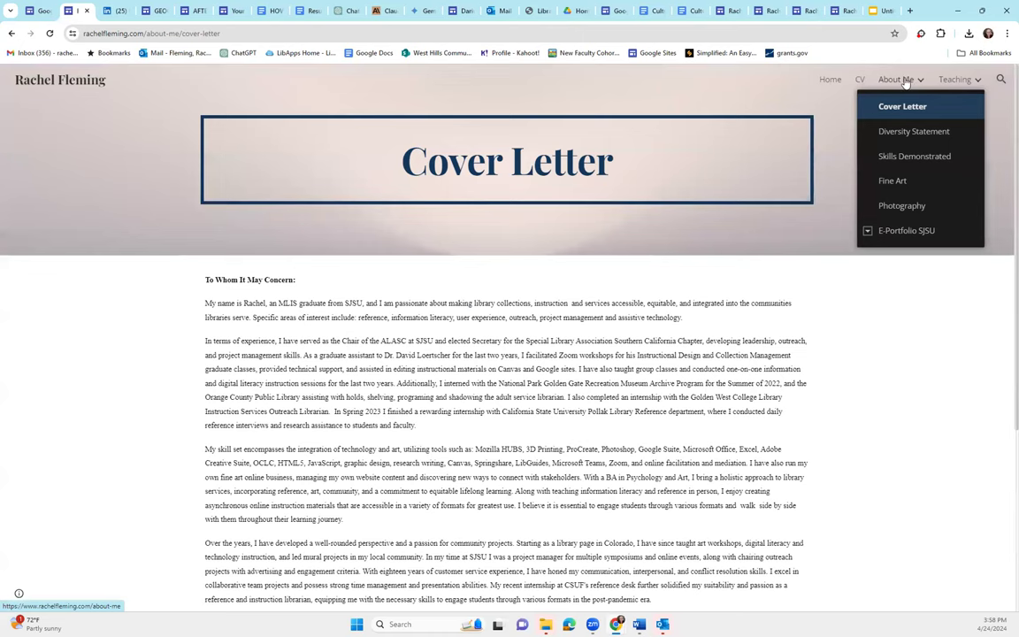
click(911, 133)
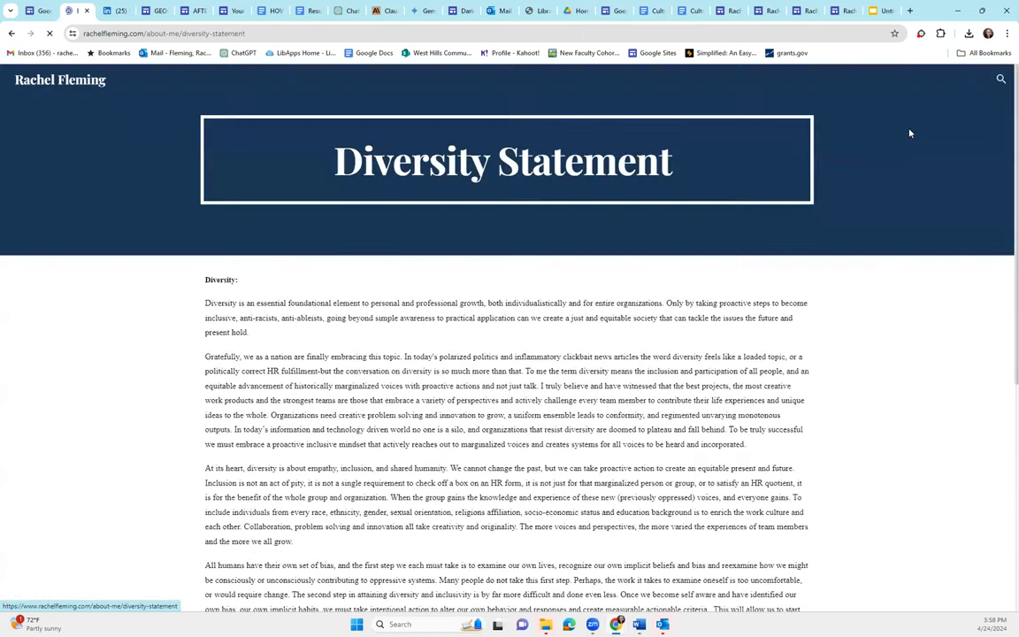
Open Skills Demonstrated and scroll through its Graphic Design, Blog Writing and Mural Painting sections
mouse_move(898, 86)
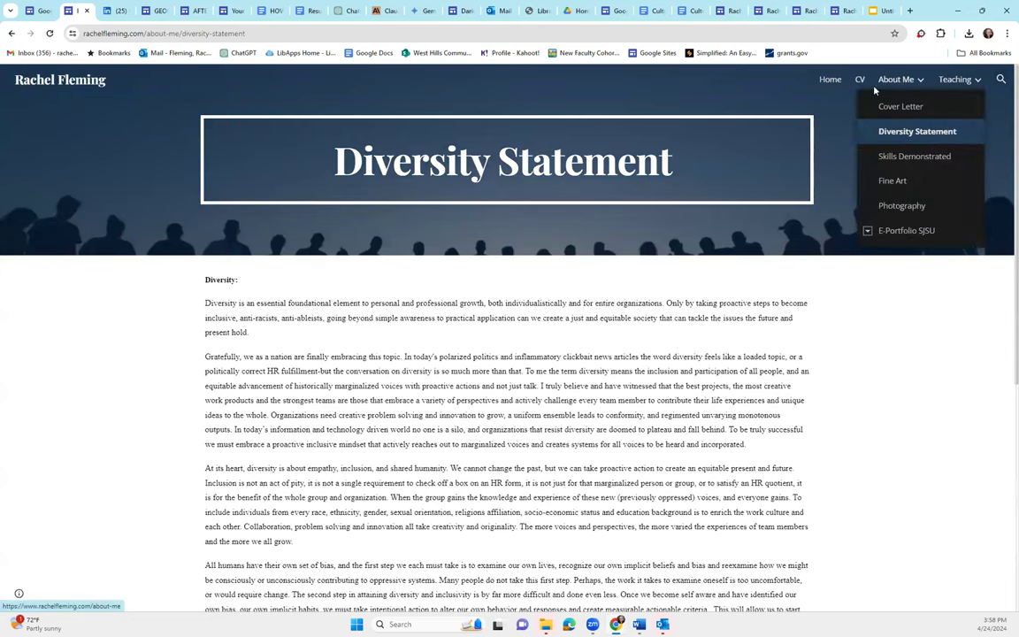
click(888, 157)
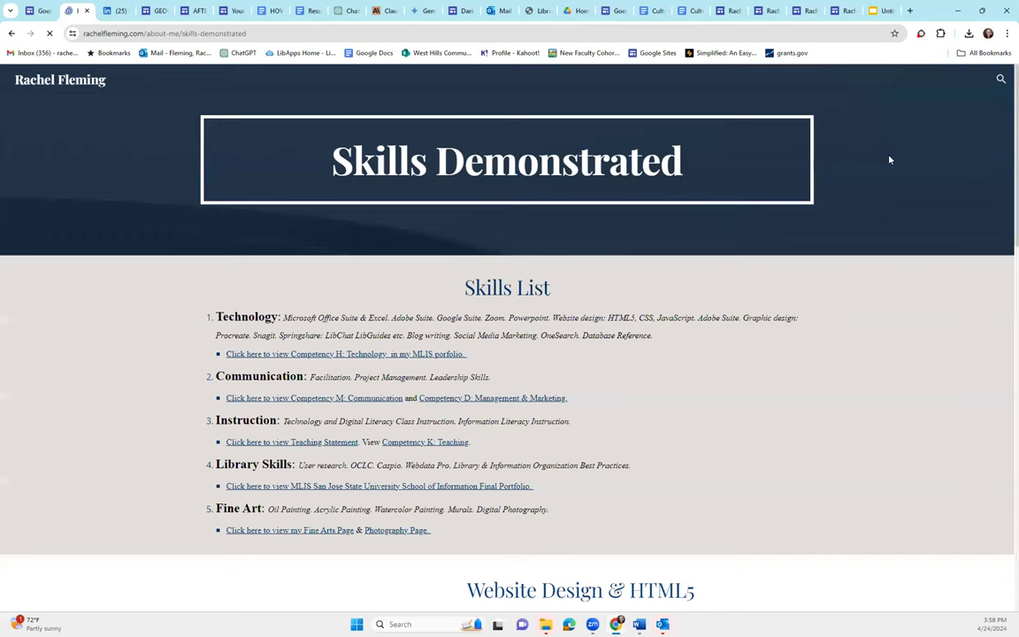
scroll(428, 434, down, 1)
scroll(428, 433, down, 4)
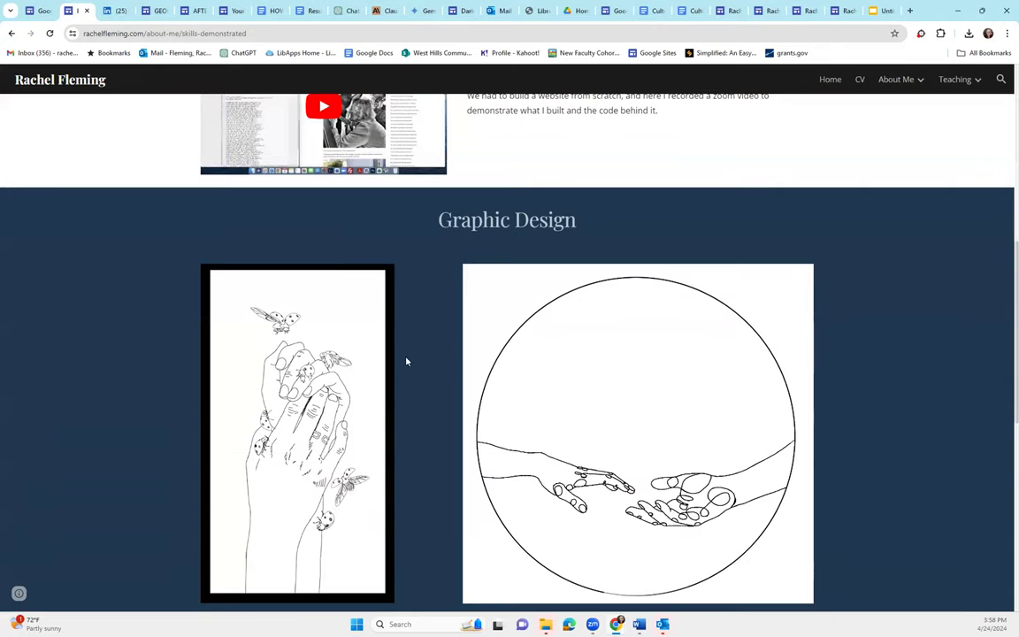
scroll(415, 354, down, 2)
scroll(495, 406, down, 3)
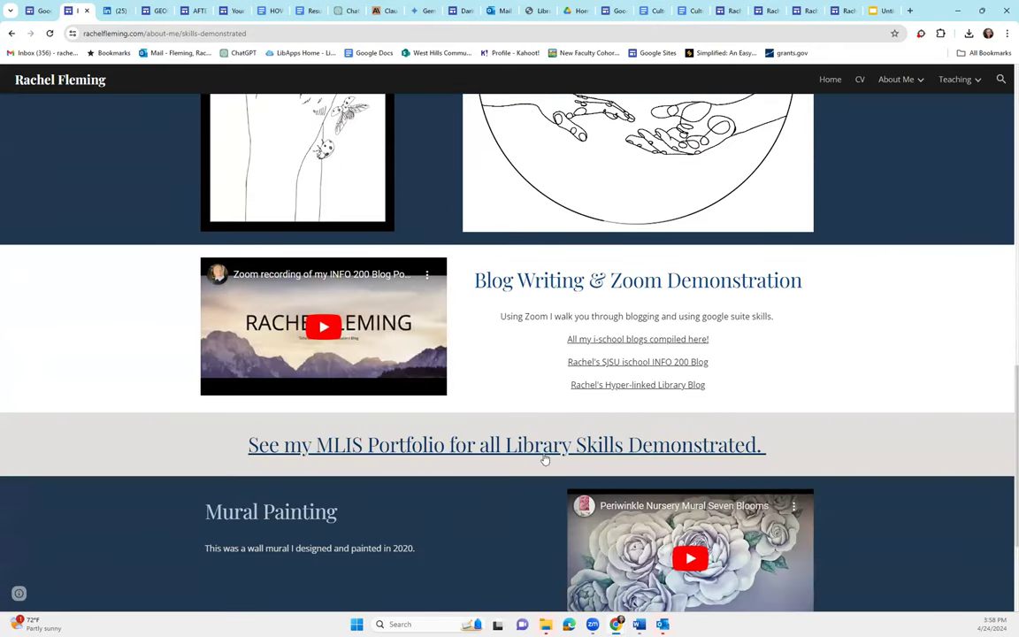
Open the Fine Art page and advance the line drawing slideshow to slide 5
mouse_move(915, 81)
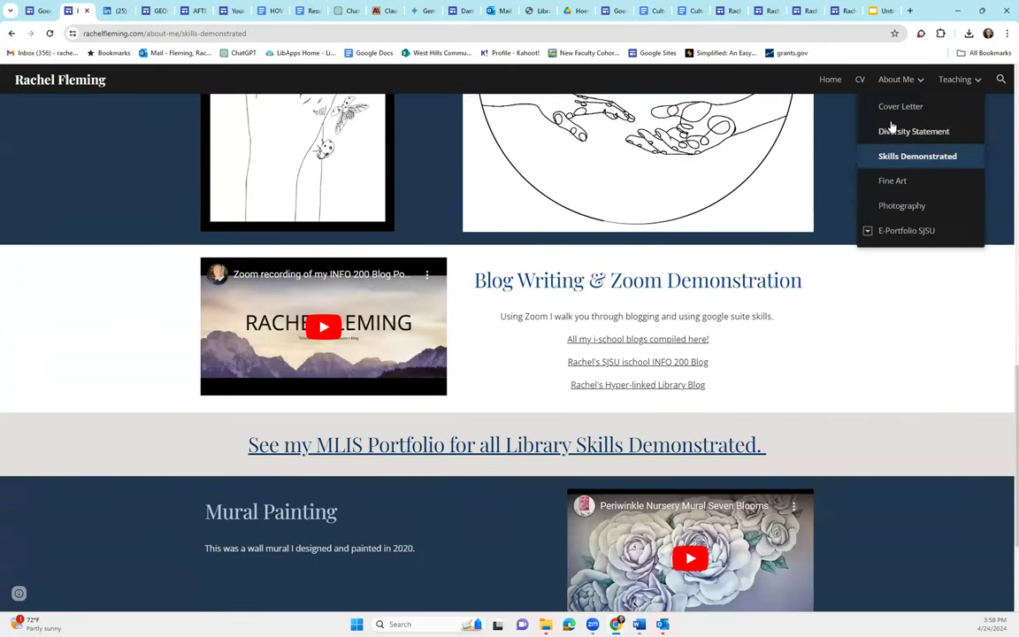
click(888, 181)
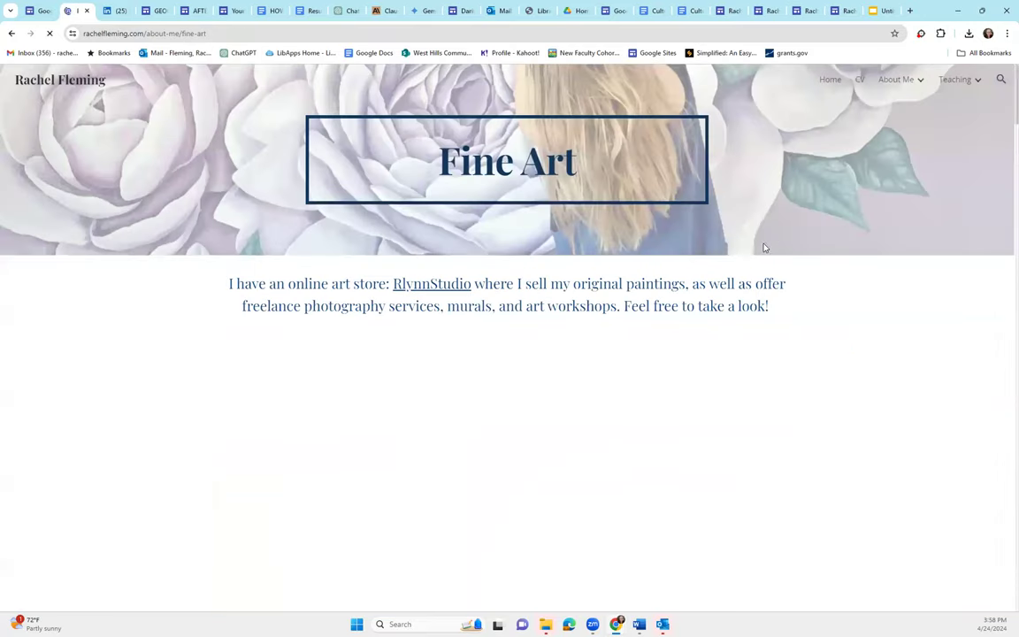
scroll(905, 318, down, 3)
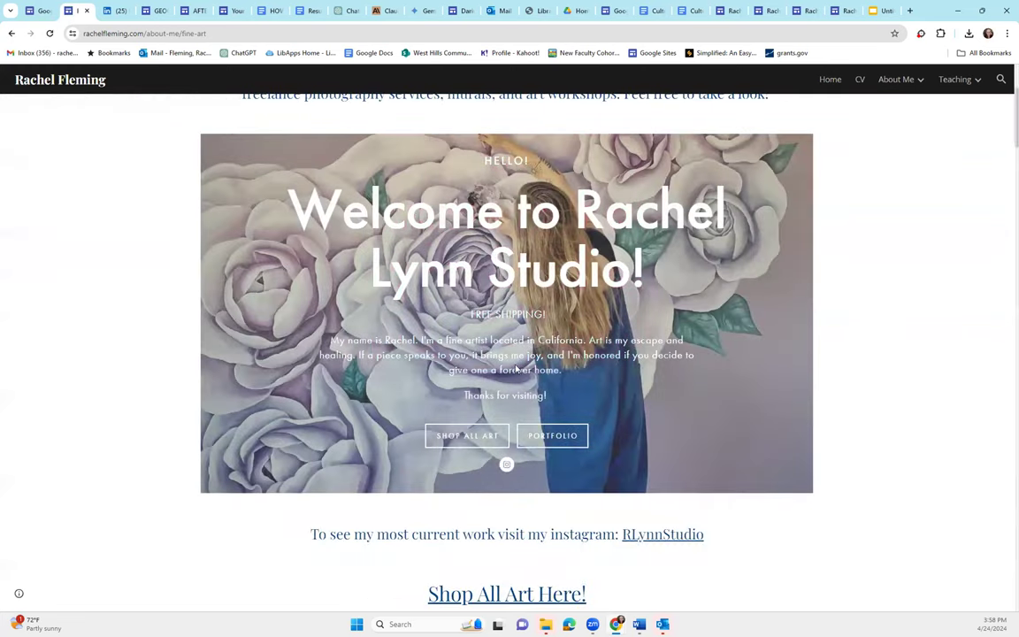
scroll(803, 352, down, 3)
scroll(804, 351, down, 4)
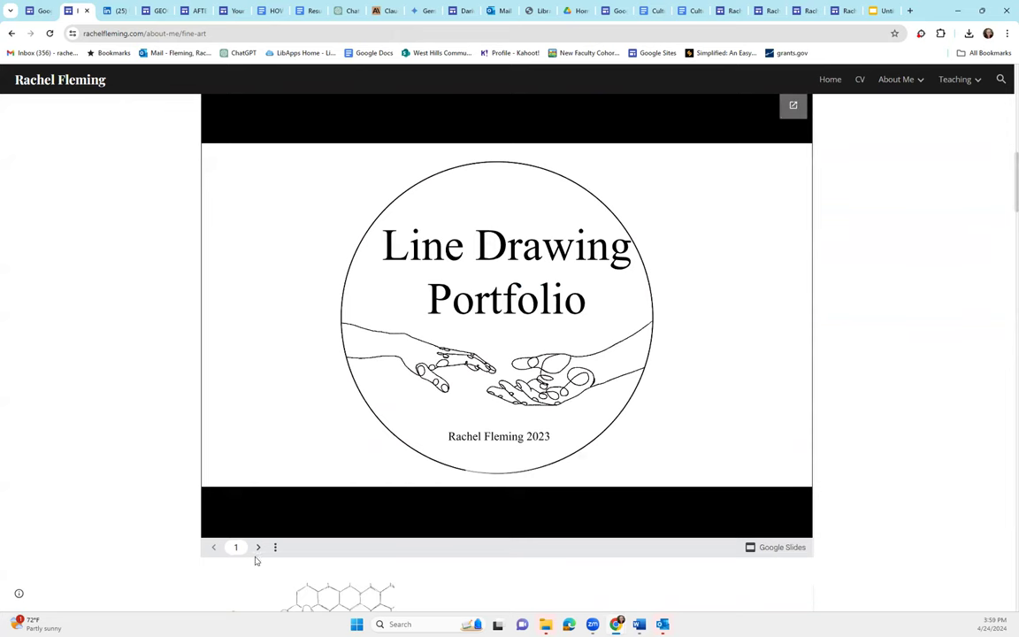
click(258, 548)
click(258, 547)
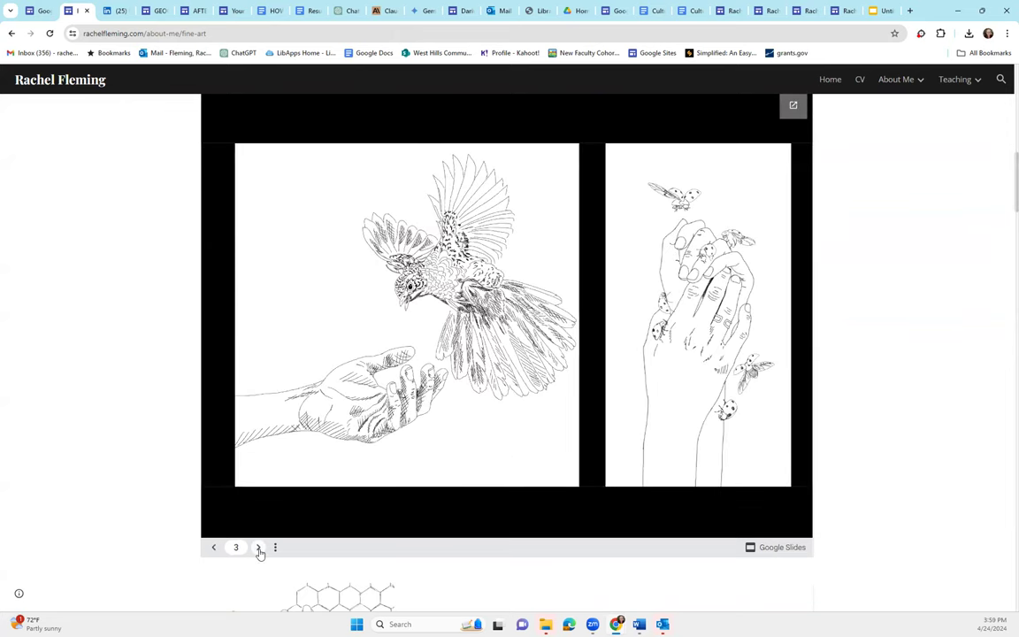
click(258, 547)
click(258, 547)
scroll(984, 453, down, 3)
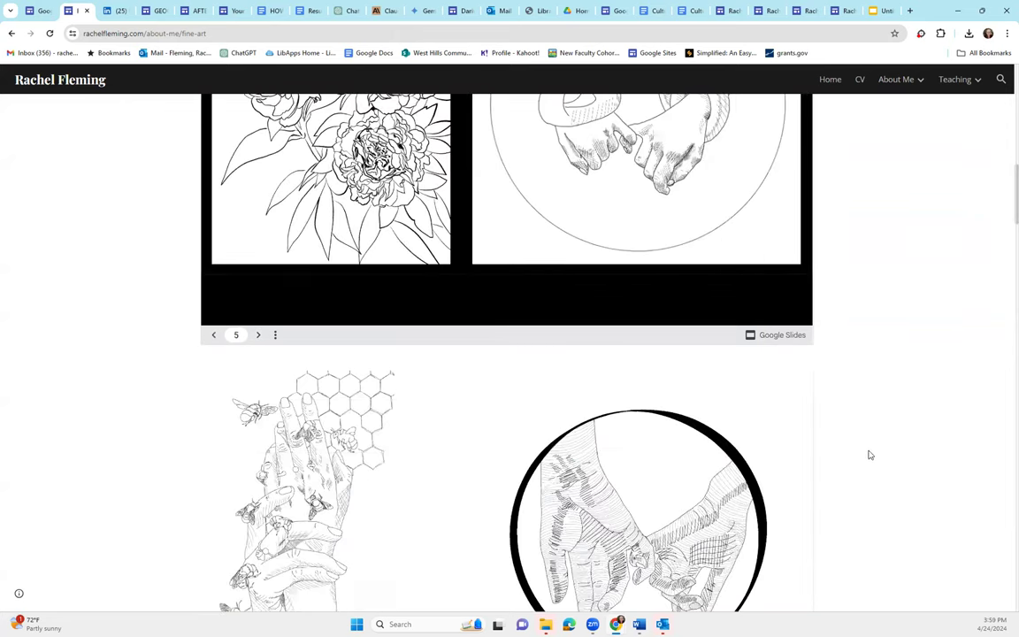
scroll(869, 451, down, 7)
Open the Photography page and advance its portfolio slideshow to slide 2
mouse_move(909, 84)
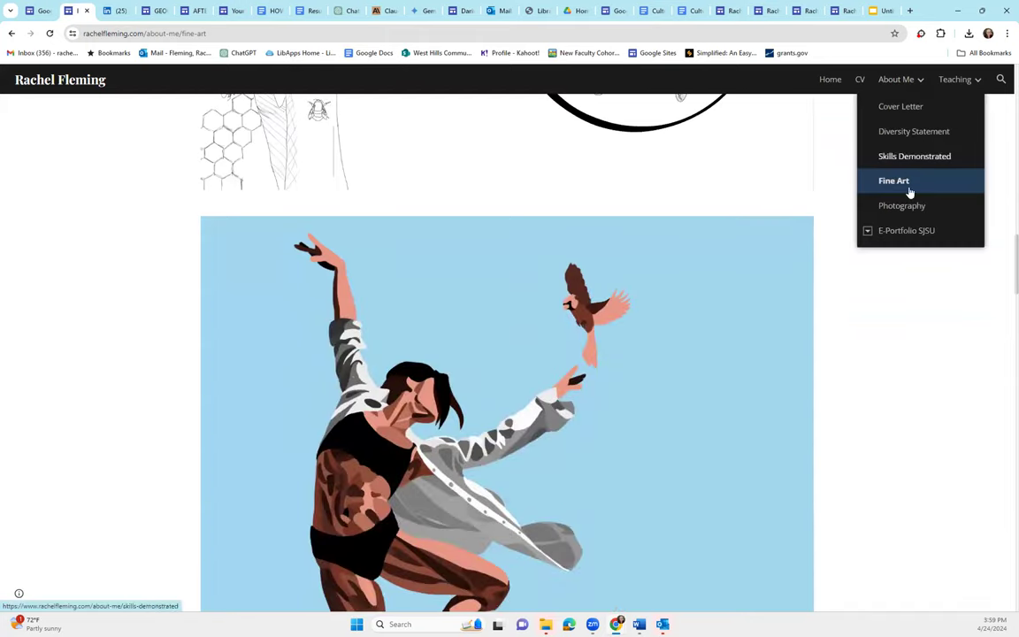
click(902, 207)
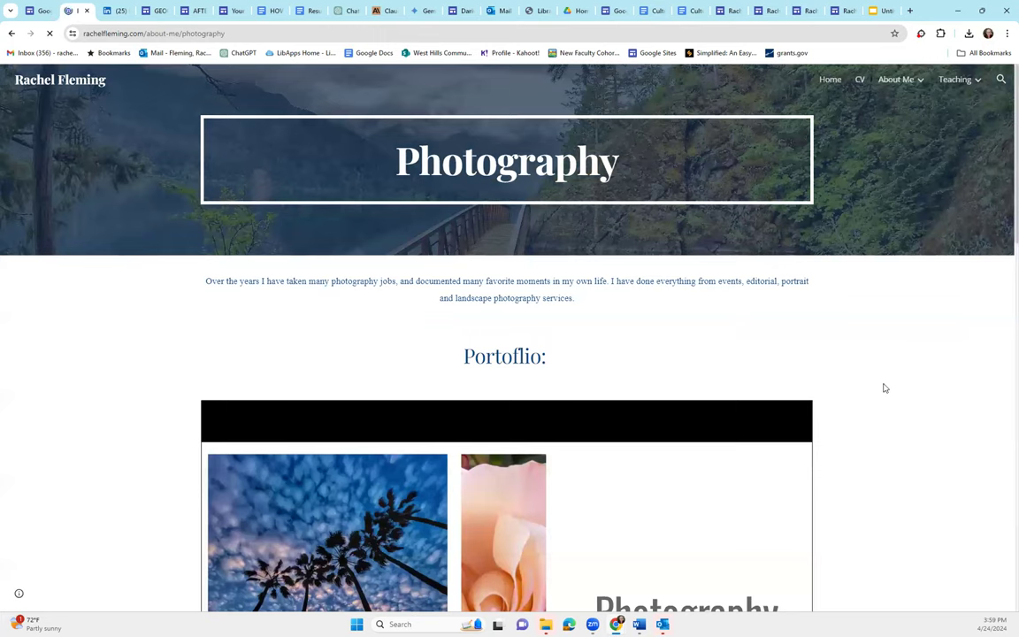
scroll(885, 378, down, 4)
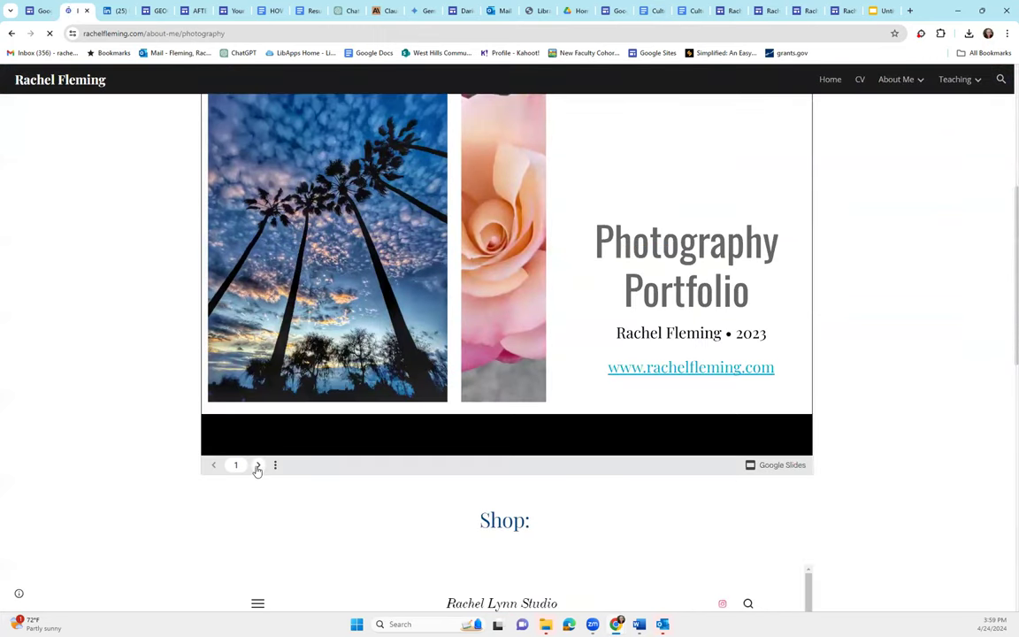
click(257, 467)
scroll(484, 445, up, 3)
scroll(224, 464, down, 3)
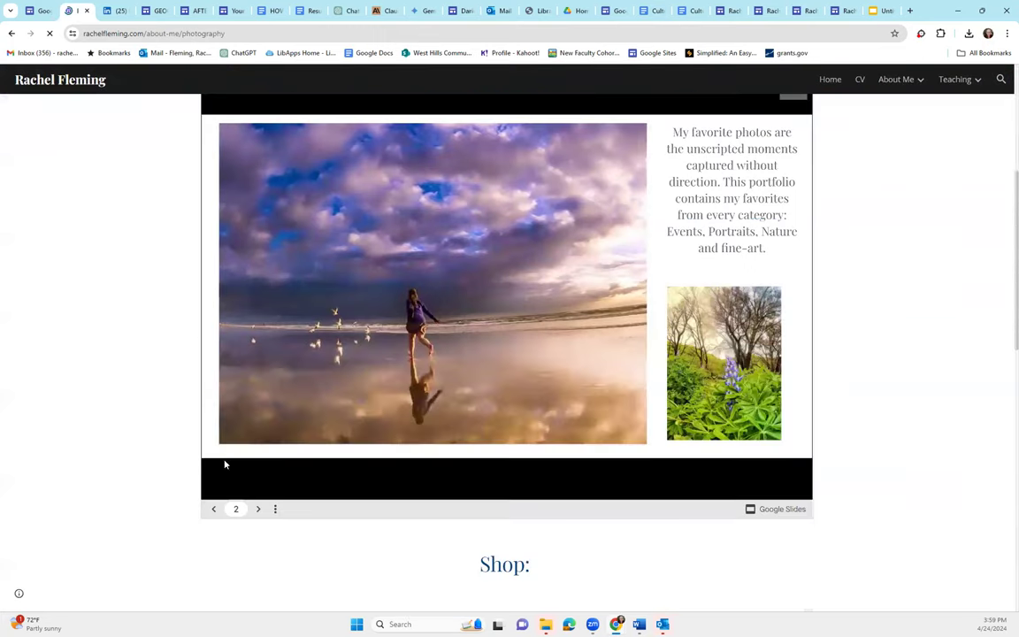
scroll(749, 308, down, 2)
Open the MLIS E-Portfolio index page and scroll down to its competency images
mouse_move(919, 84)
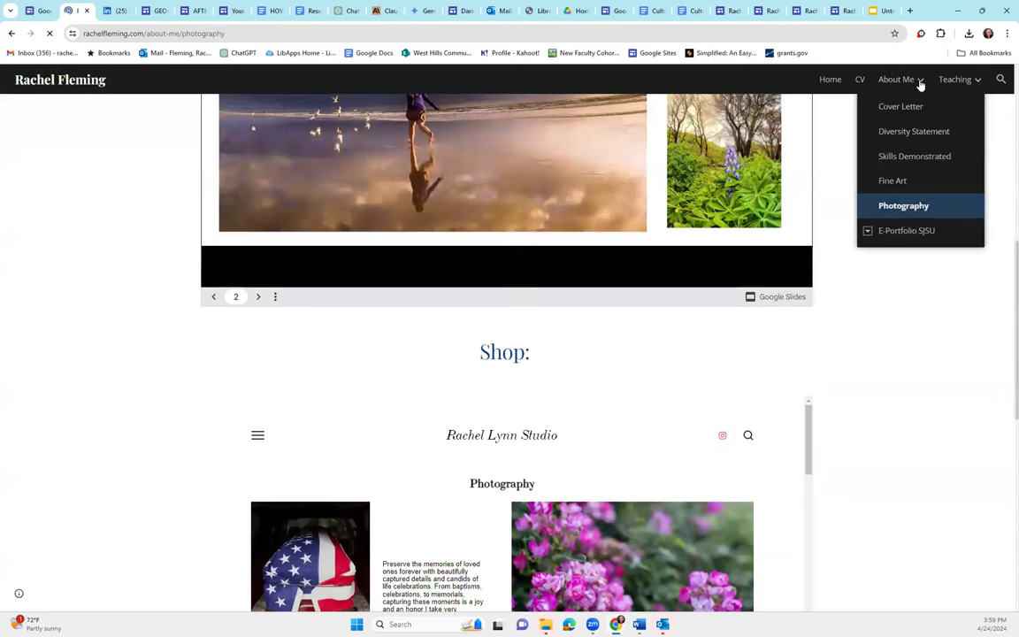
click(893, 231)
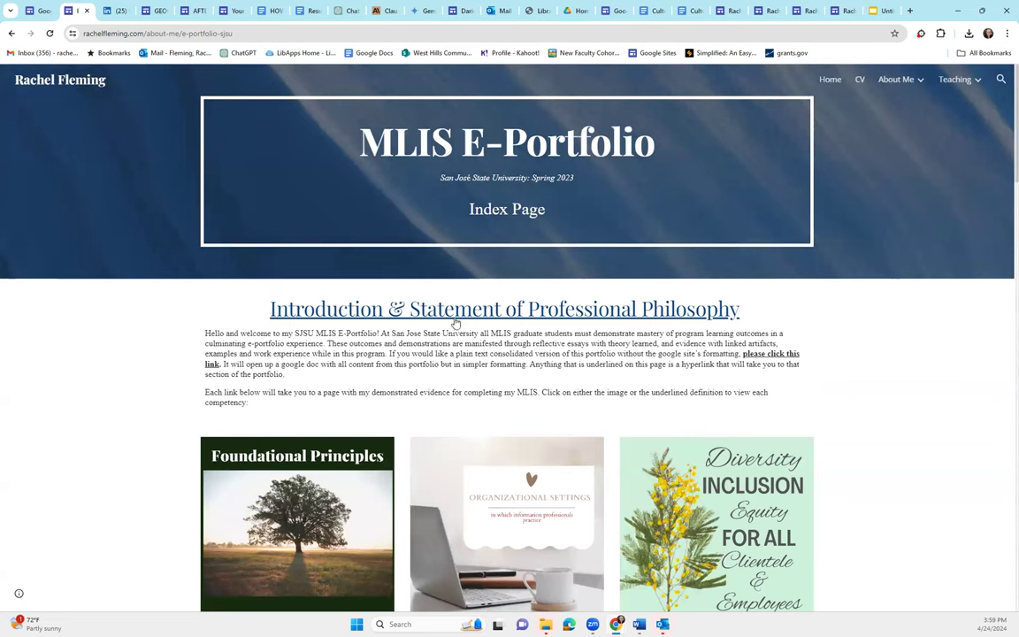
scroll(437, 298, down, 2)
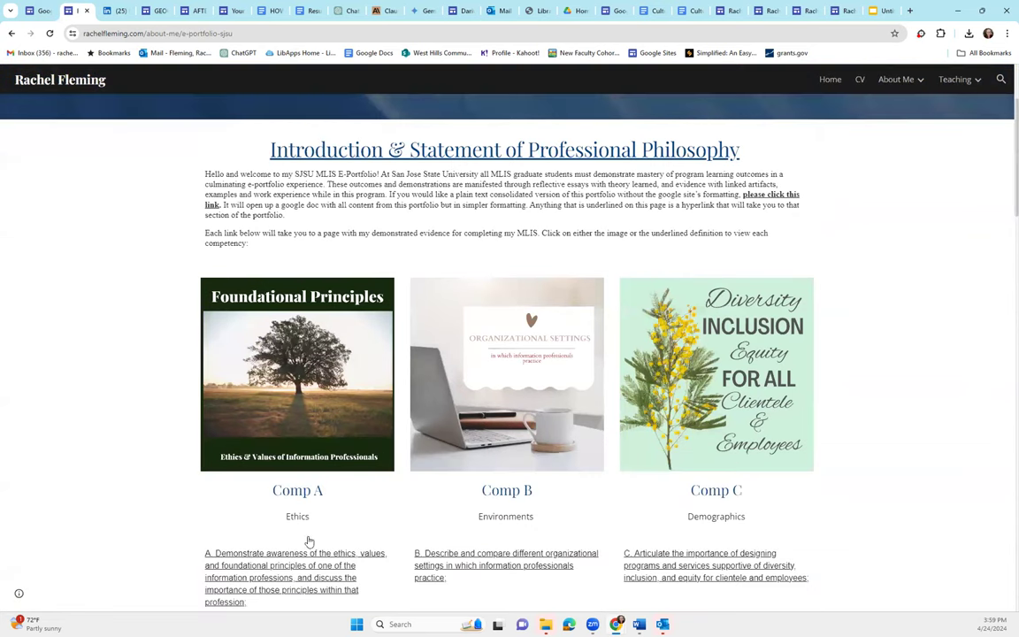
scroll(308, 541, down, 1)
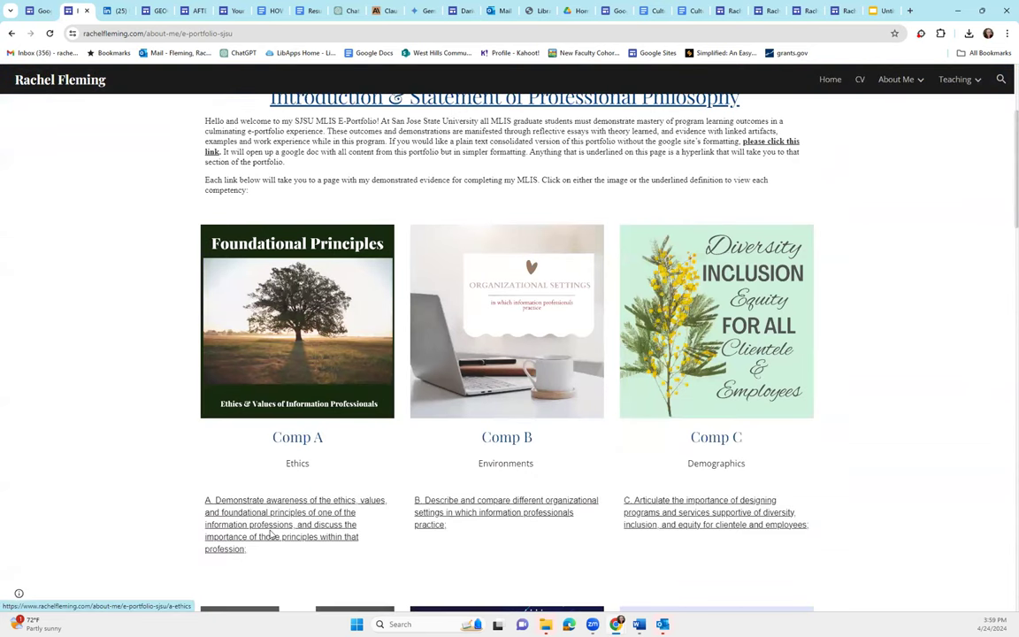
Open the Competency A Ethics page and read through it to the bottom
click(311, 351)
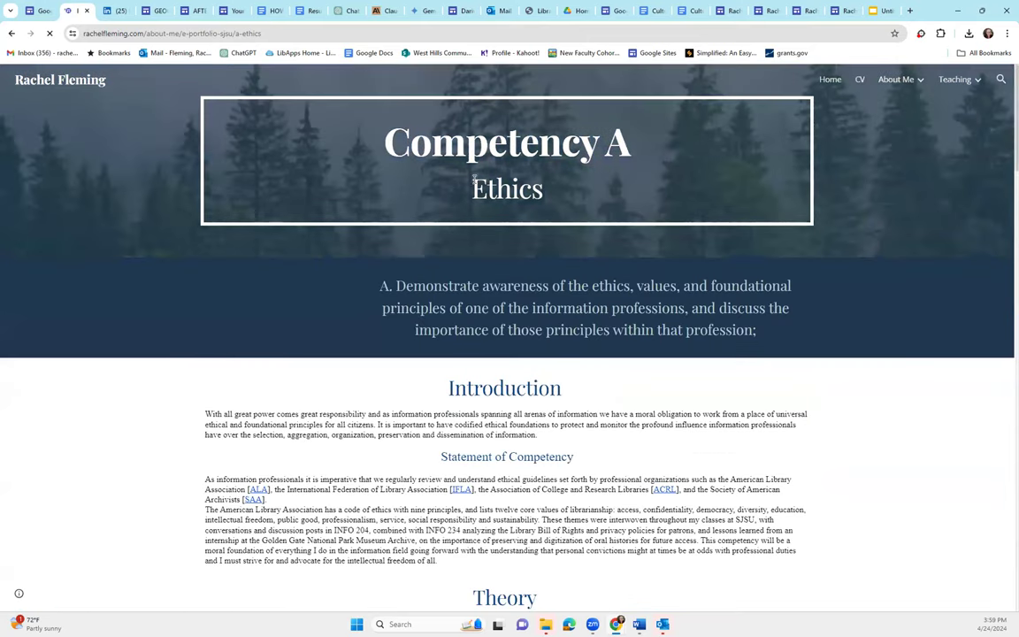
scroll(489, 286, down, 5)
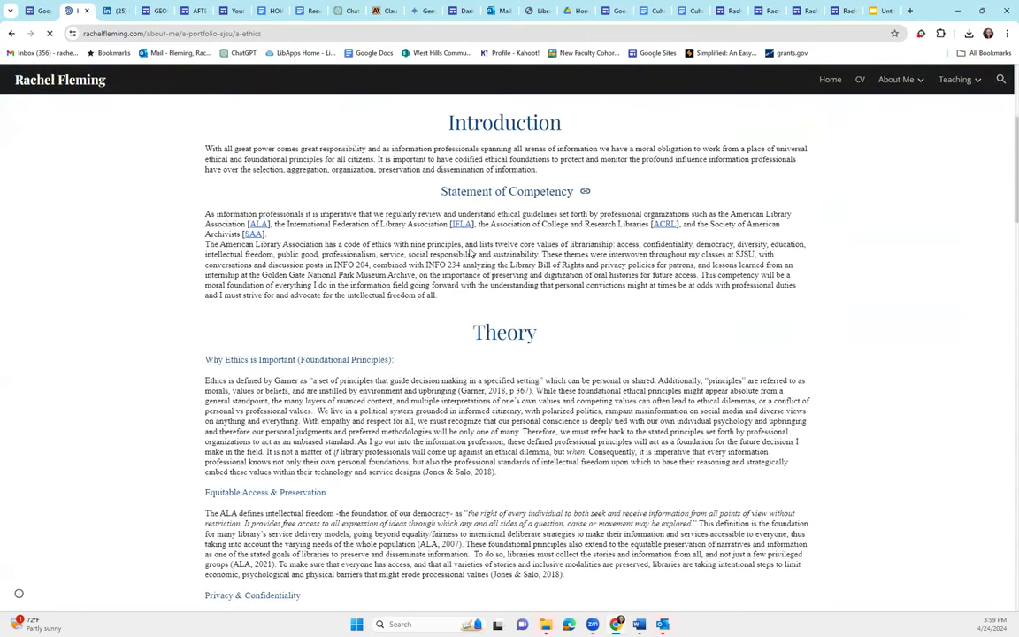
scroll(451, 262, down, 4)
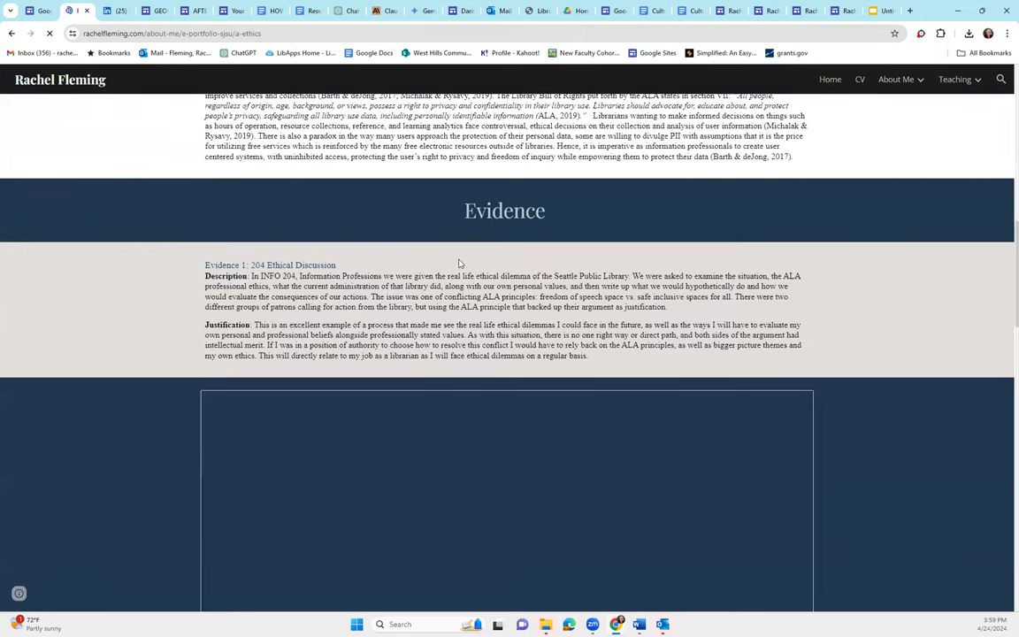
scroll(904, 449, down, 2)
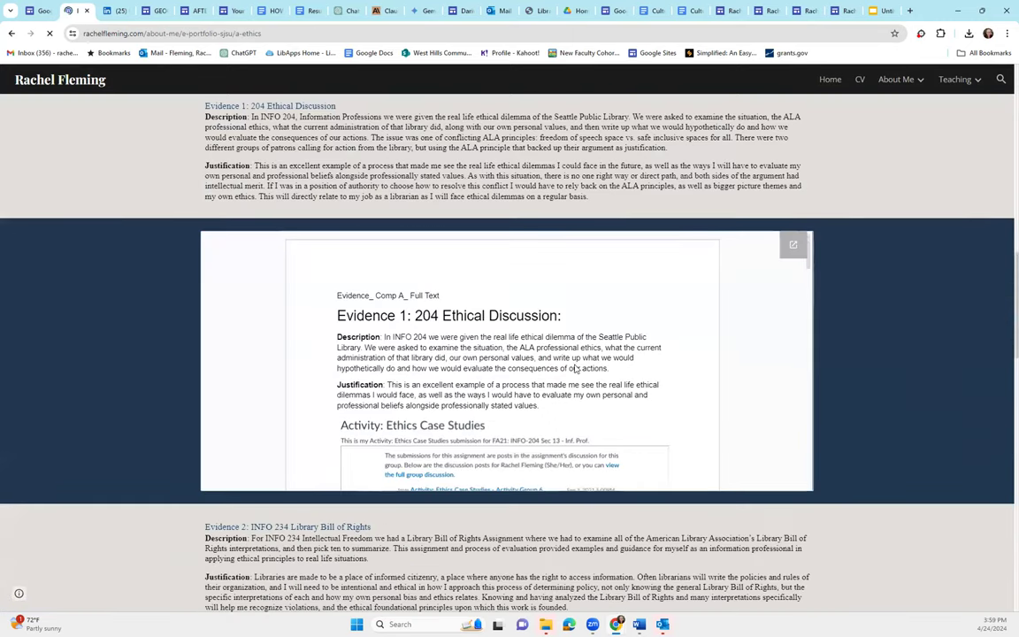
scroll(574, 358, down, 5)
scroll(923, 415, down, 3)
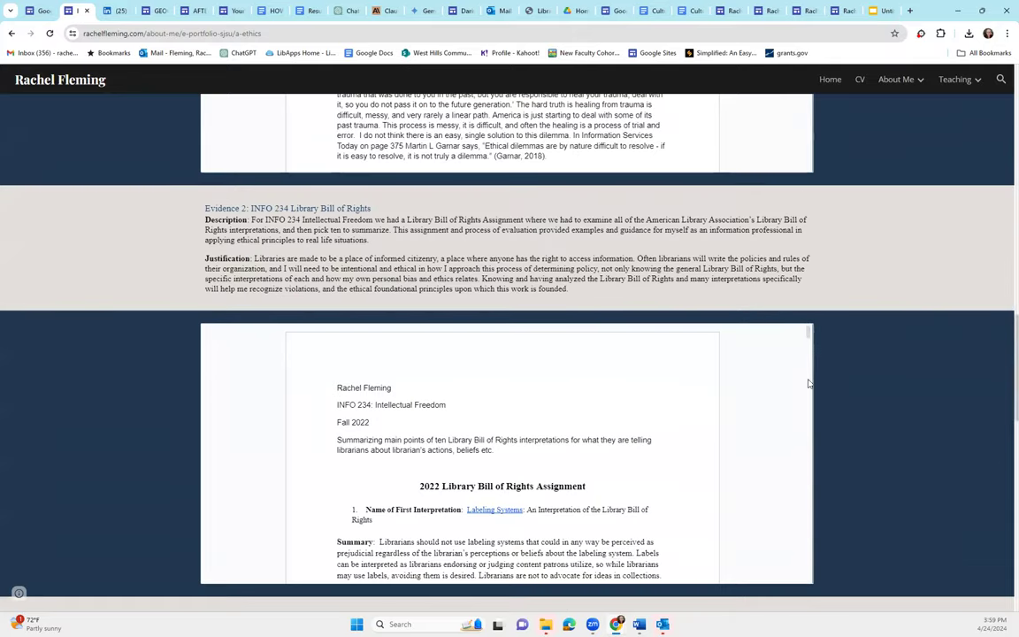
scroll(582, 391, down, 3)
scroll(604, 402, down, 2)
mouse_move(907, 84)
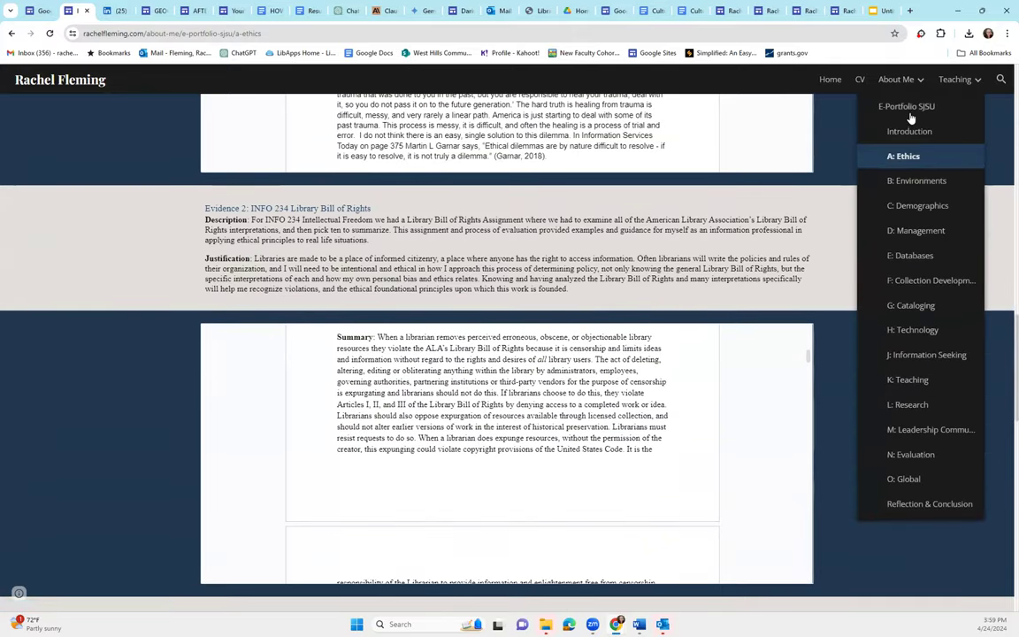
mouse_move(953, 81)
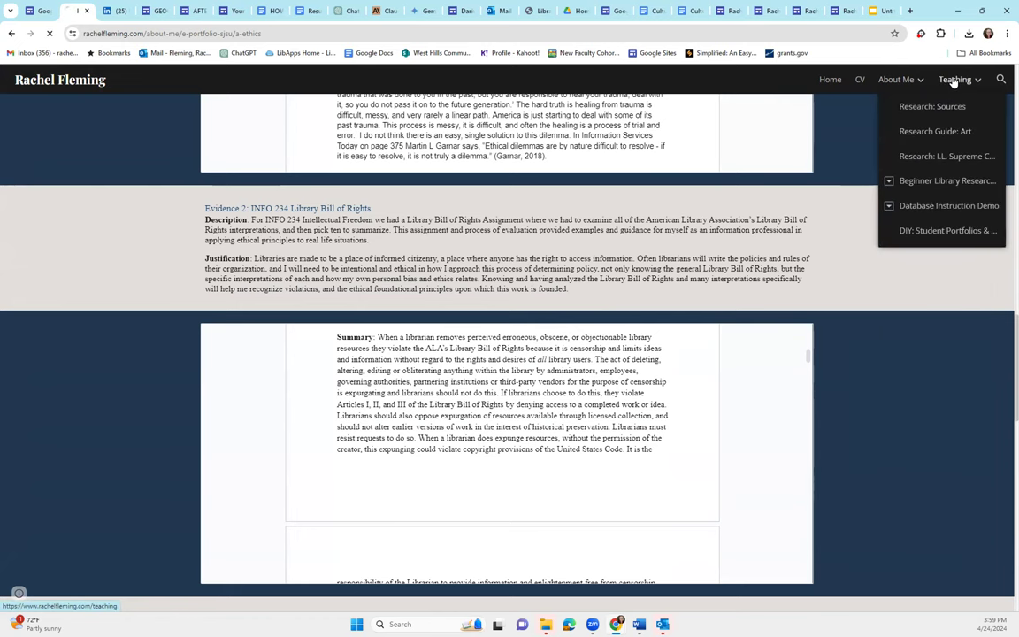
scroll(630, 398, down, 10)
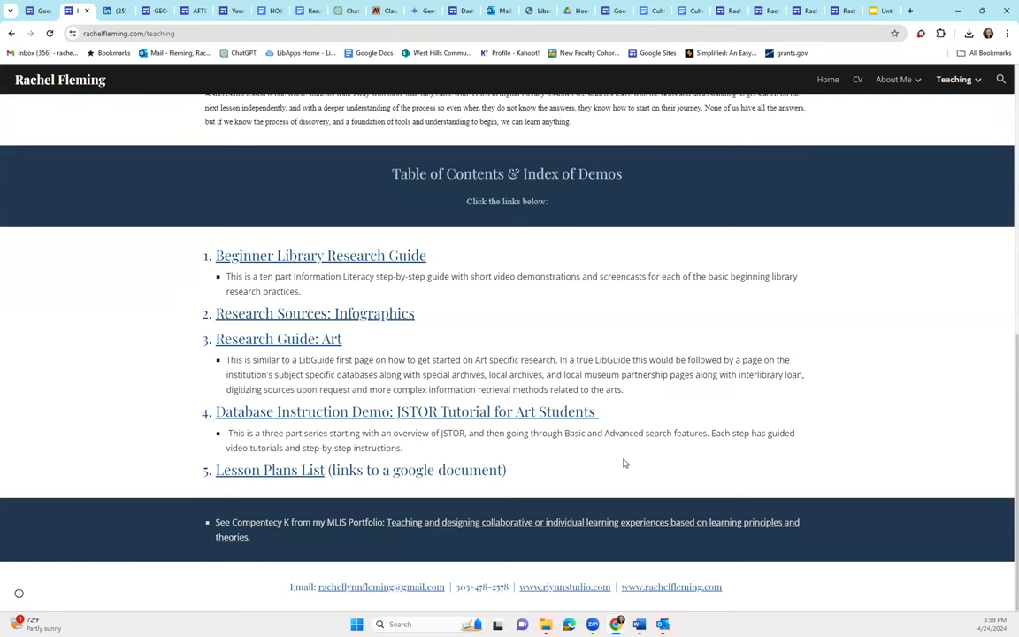
Open the Beginner Library Research Guide and then its Sign In tip page
click(281, 257)
scroll(318, 358, down, 1)
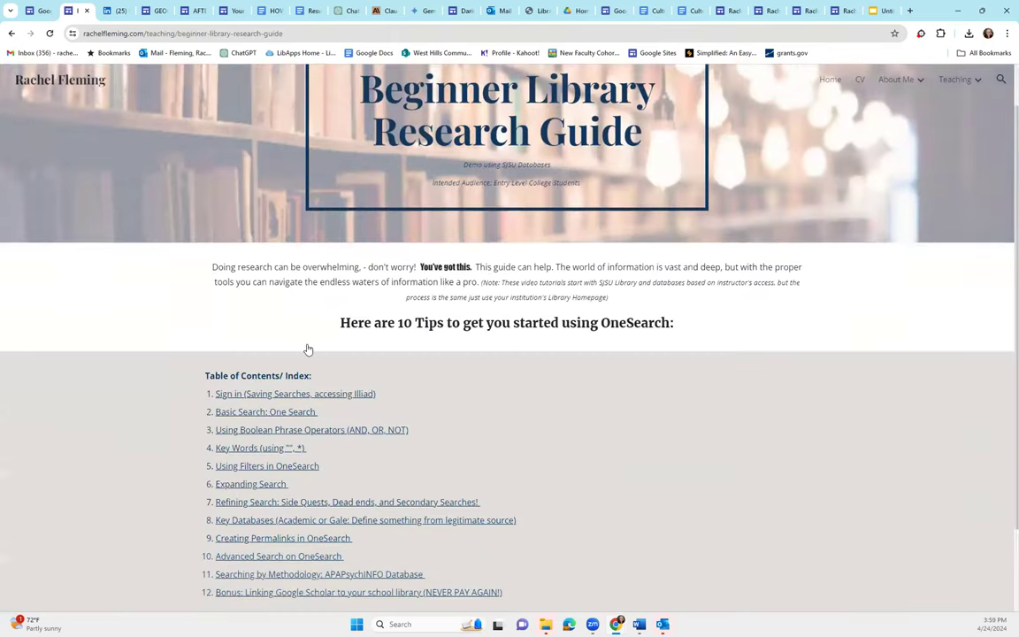
scroll(308, 350, down, 1)
click(308, 349)
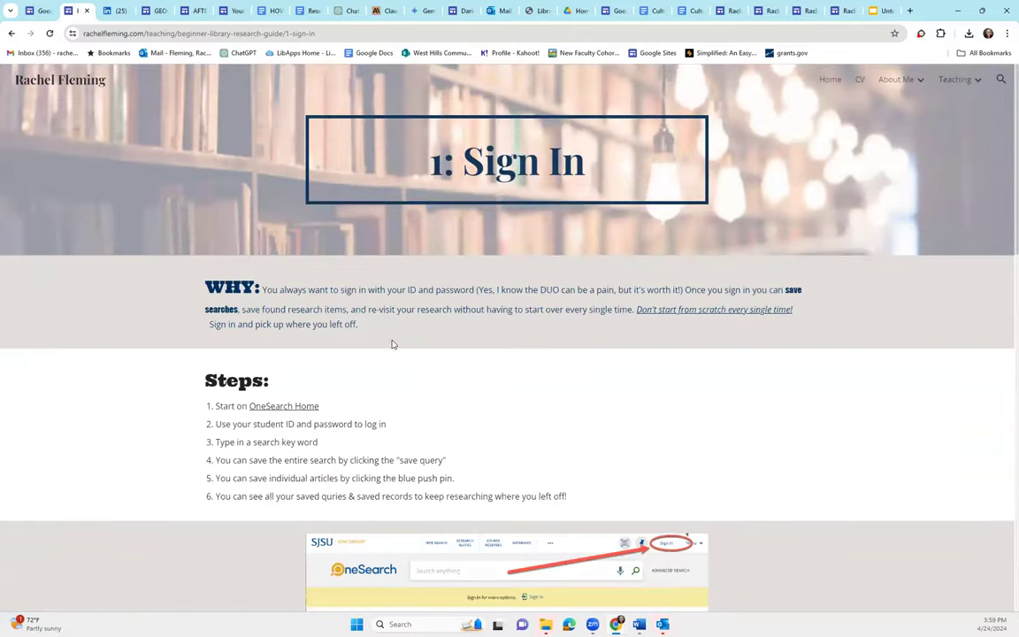
scroll(392, 344, down, 11)
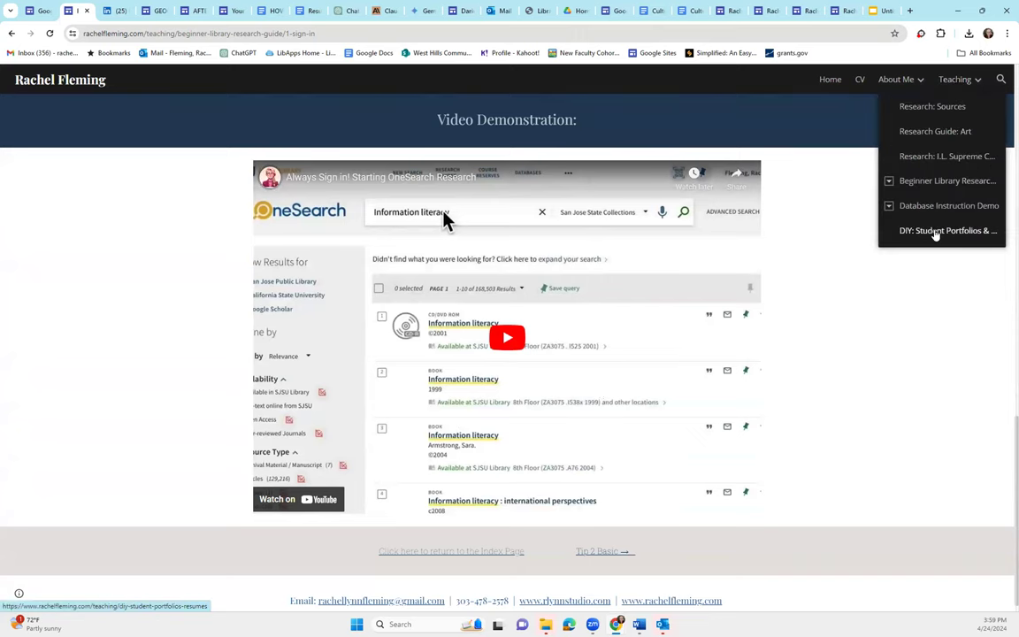
Open the DIY: Student Portfolios & Resumes page and review its portfolio-starting steps
click(873, 231)
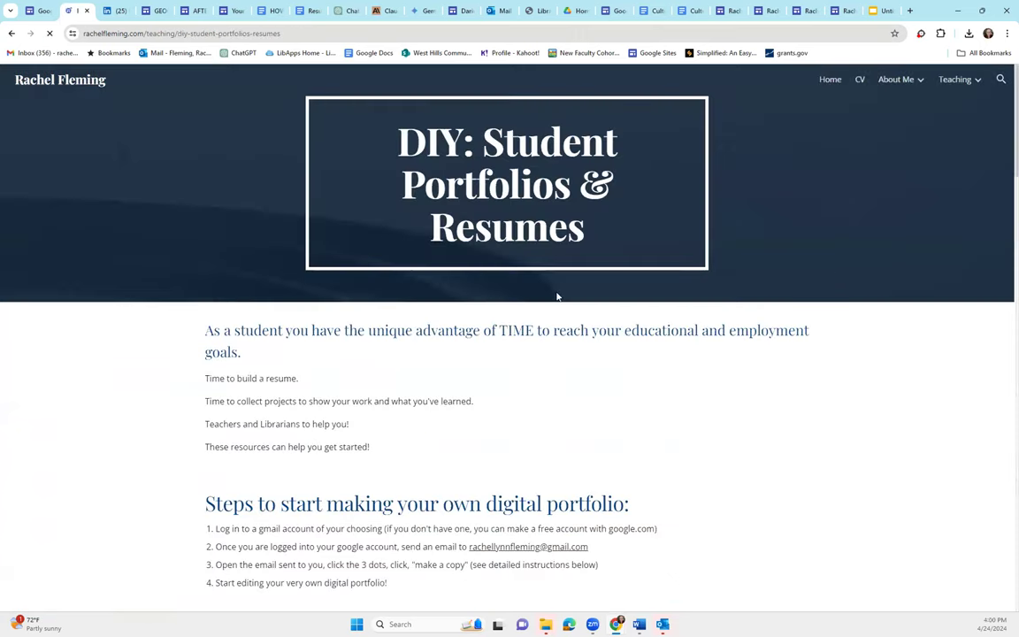
scroll(605, 331, down, 3)
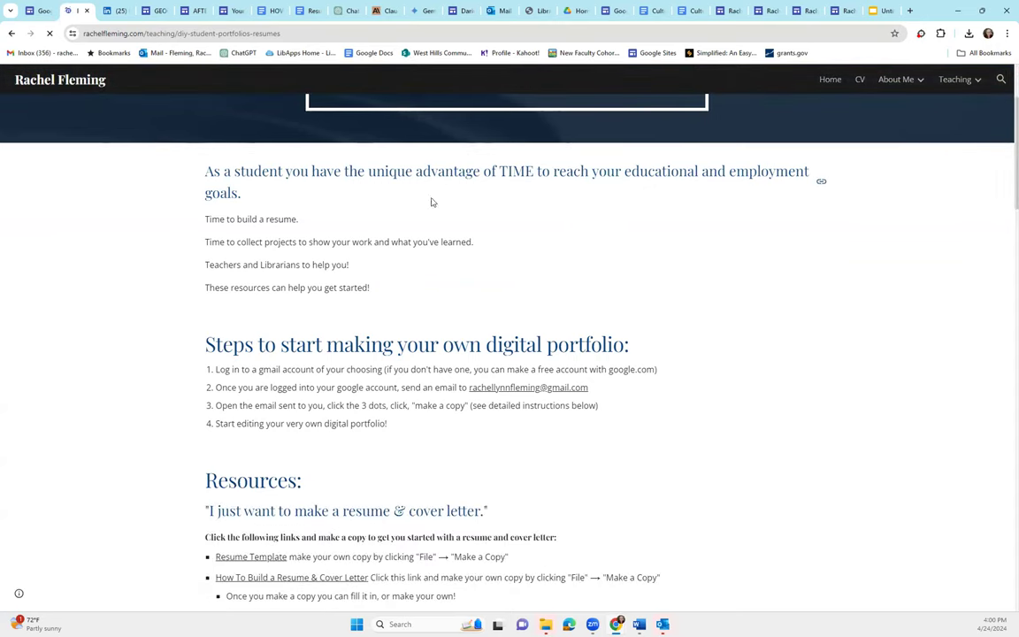
scroll(560, 246, up, 3)
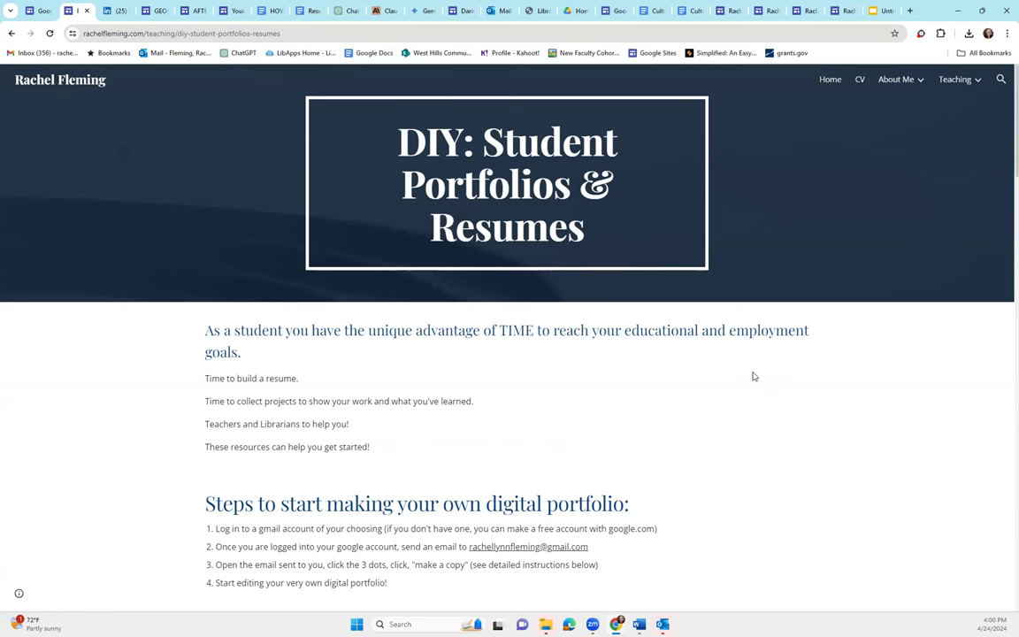
click(187, 11)
mouse_move(382, 342)
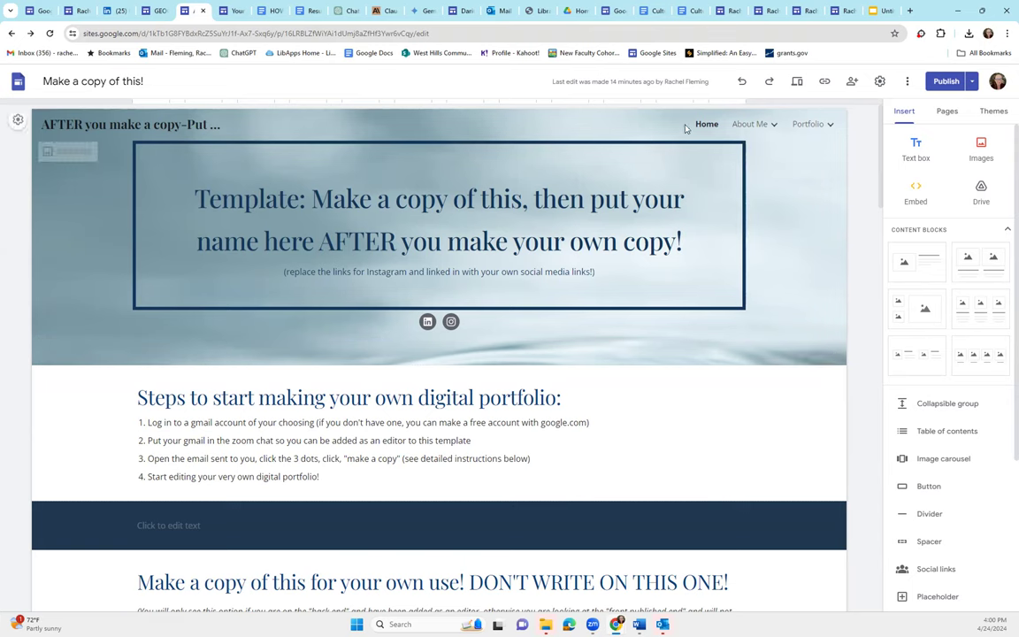
click(850, 82)
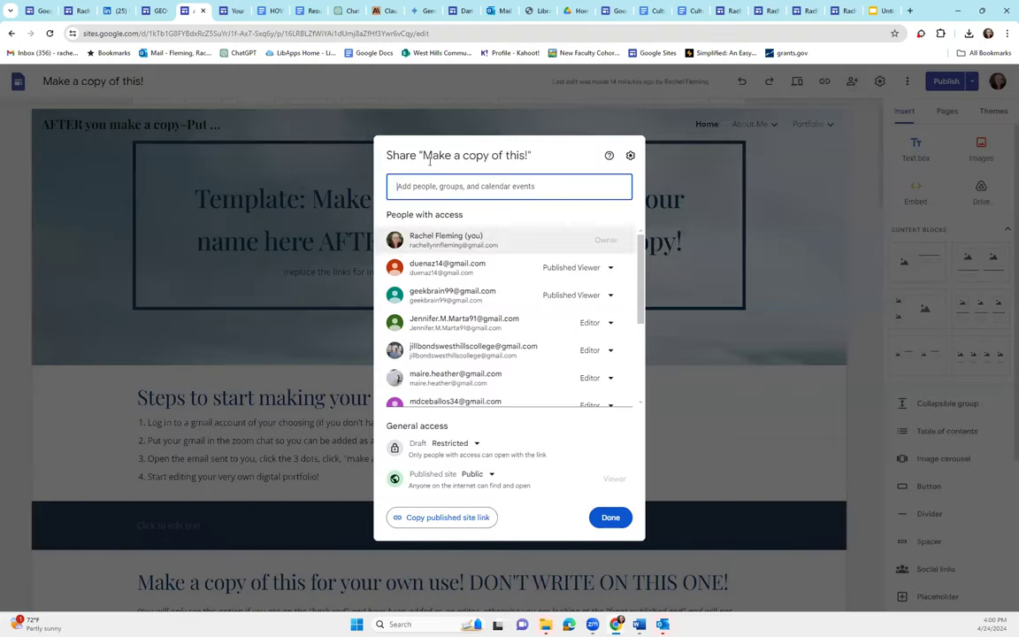
click(712, 430)
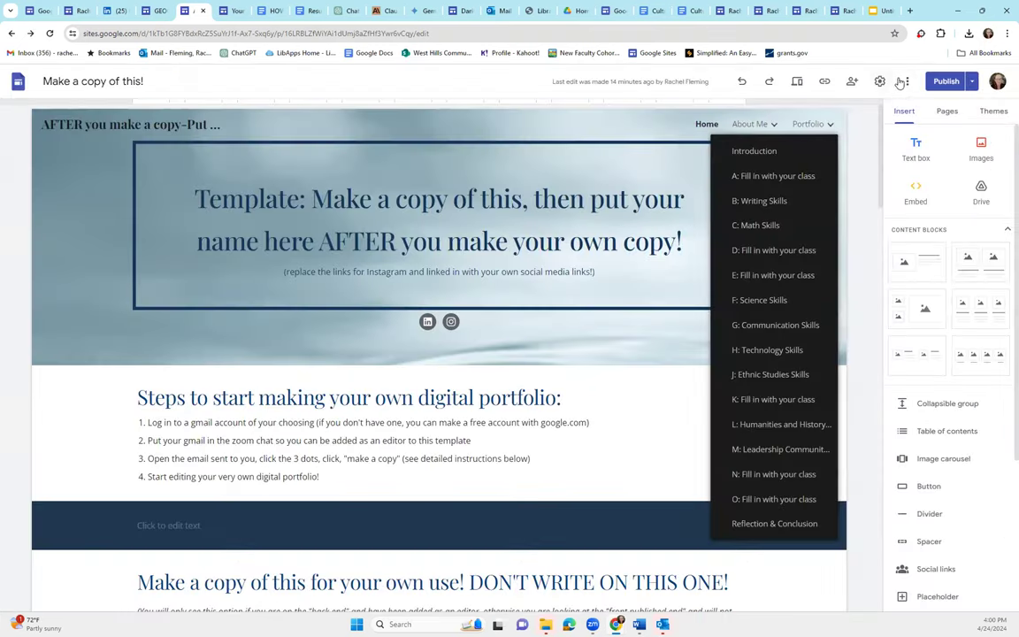
click(906, 81)
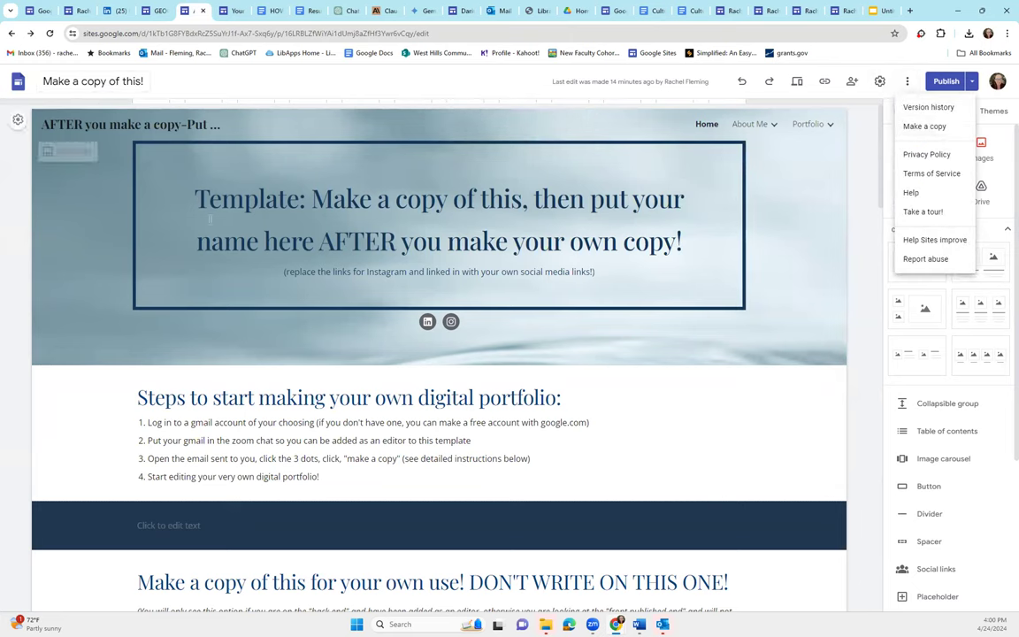
click(234, 231)
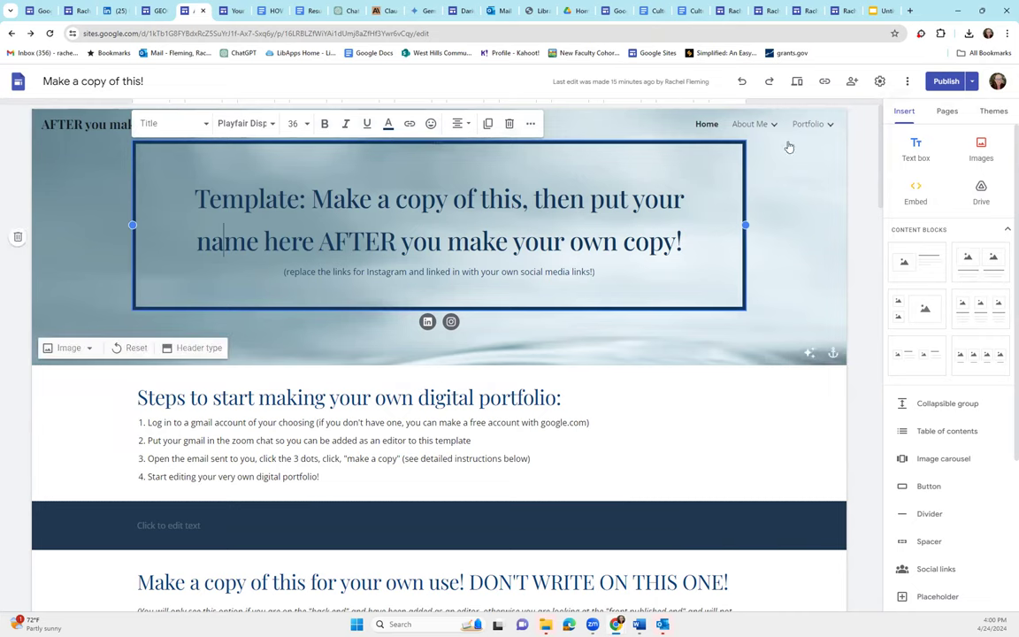
scroll(323, 342, down, 3)
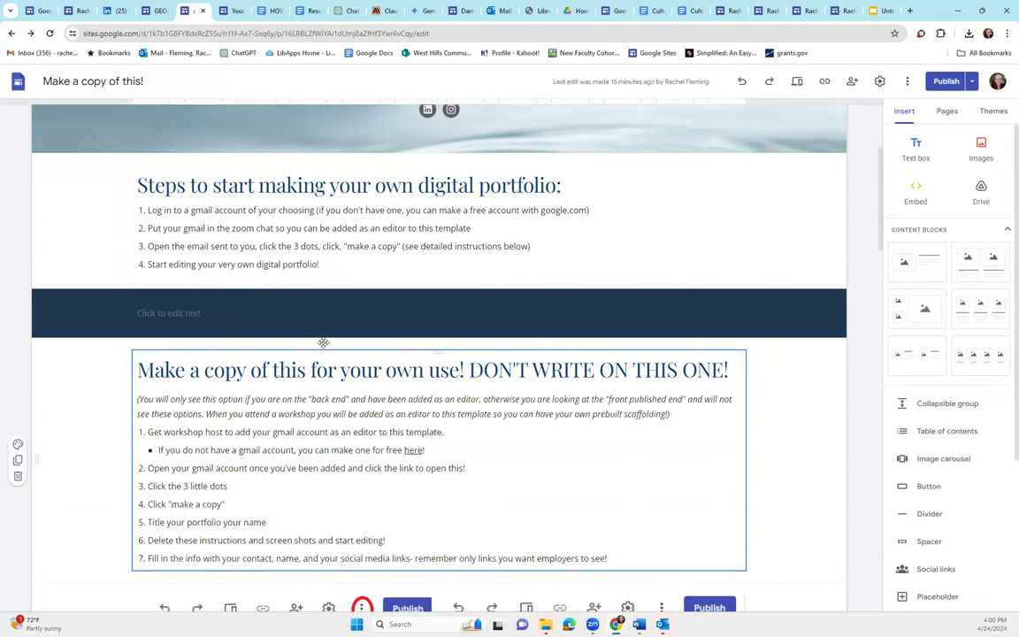
scroll(390, 310, down, 5)
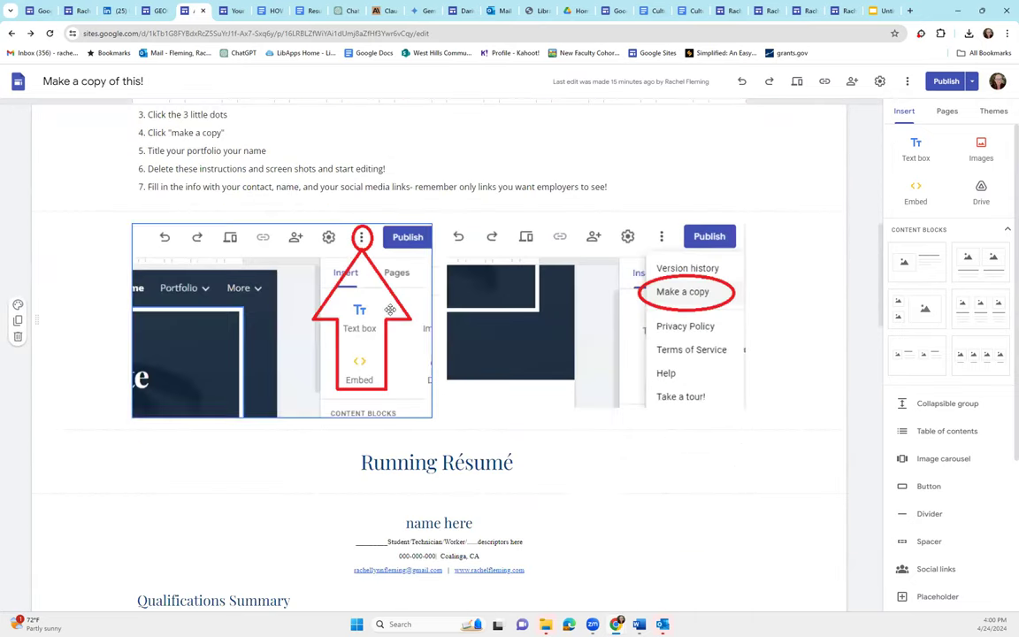
scroll(578, 404, down, 3)
scroll(436, 402, down, 2)
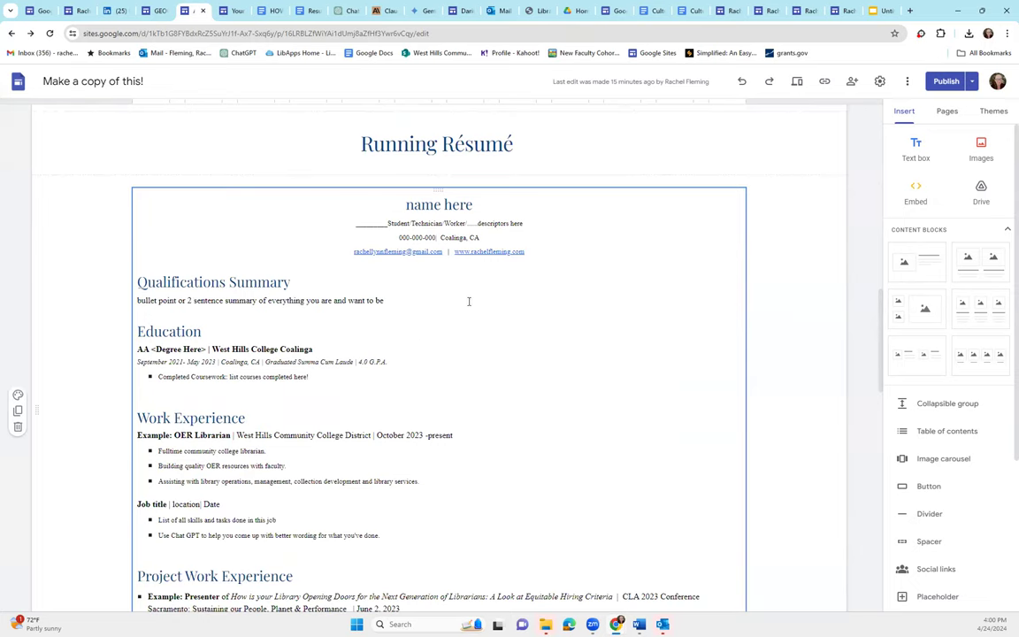
scroll(468, 302, down, 2)
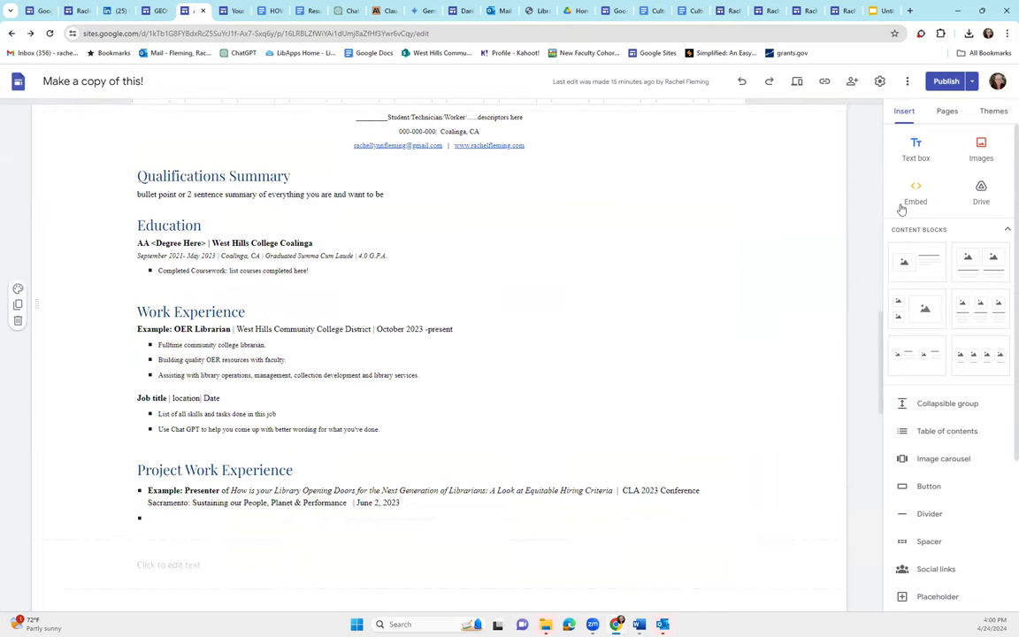
Browse the About Me subpages: Cover Letter, Skills Demonstrated and Hobbies
click(945, 111)
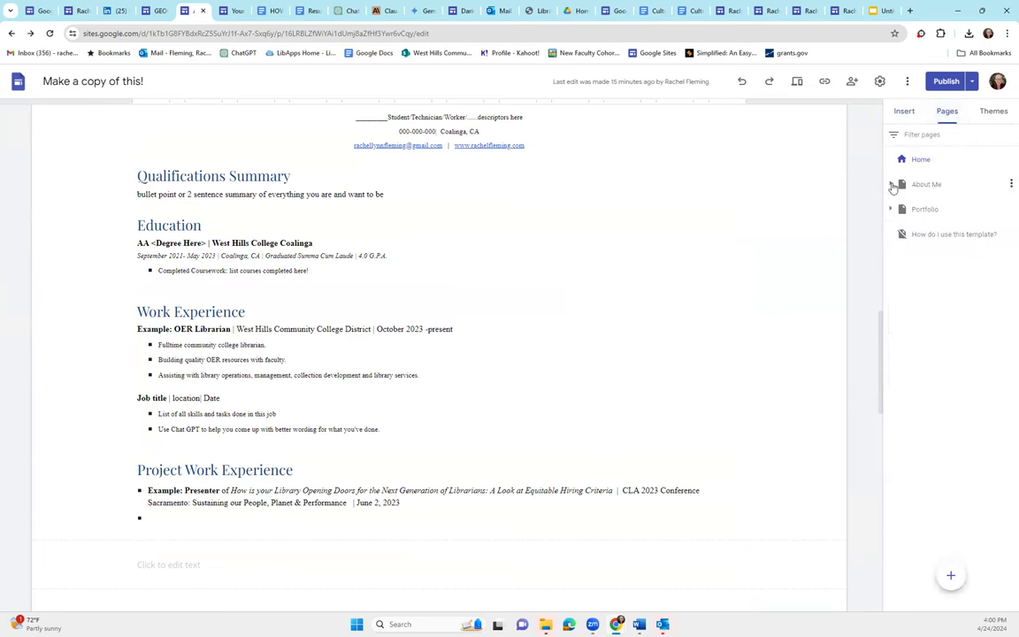
click(891, 184)
click(932, 212)
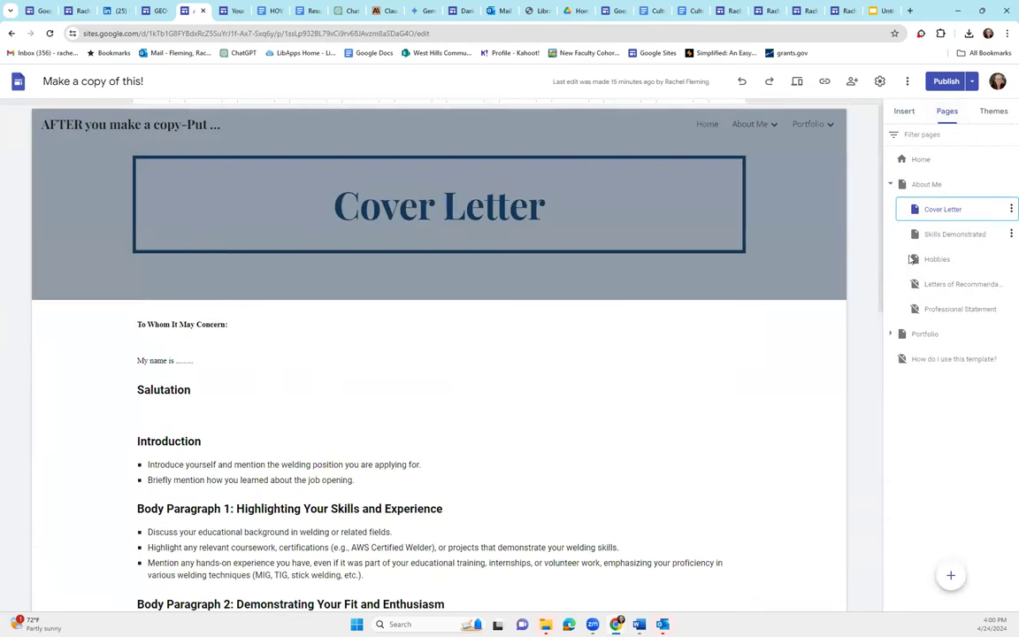
scroll(240, 451, down, 3)
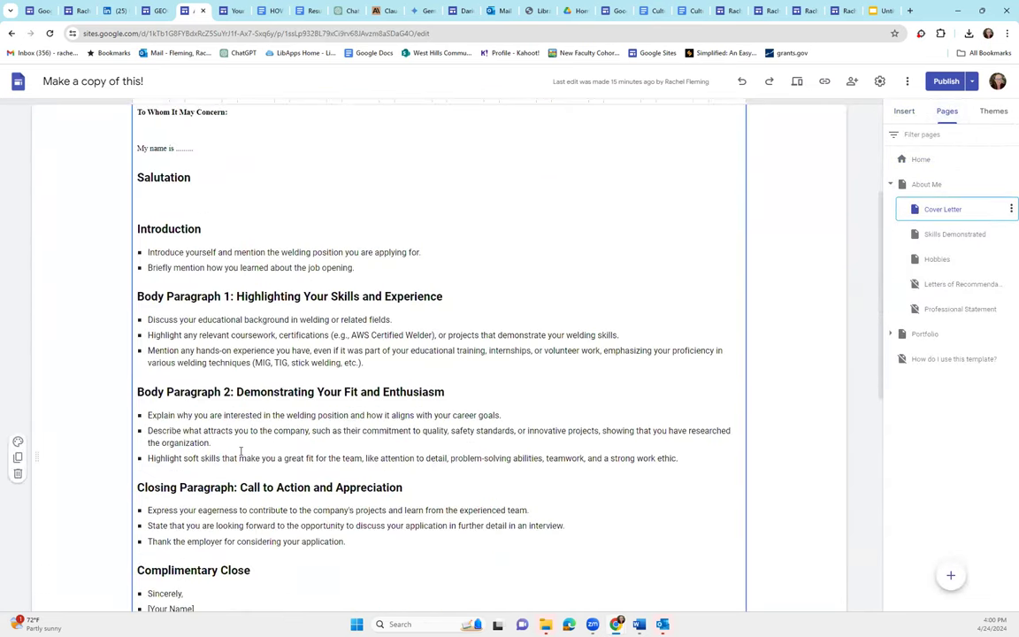
click(944, 239)
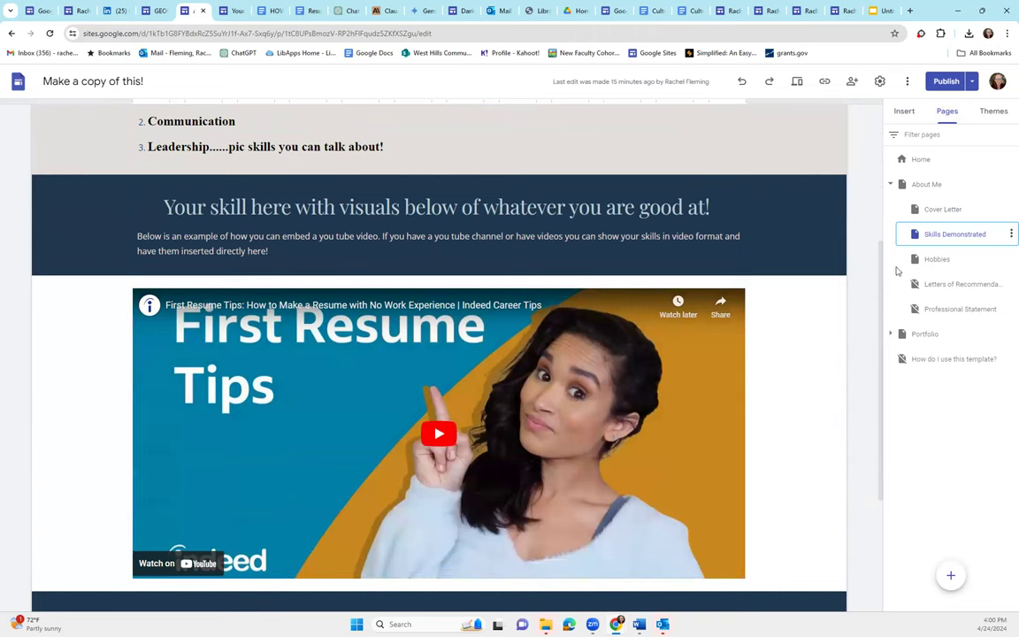
click(947, 263)
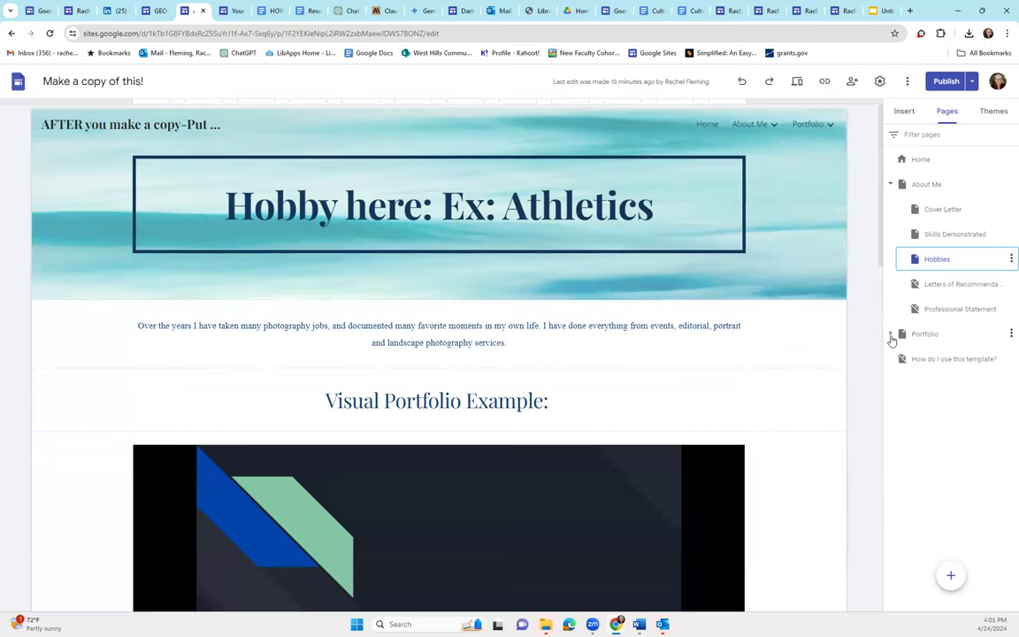
Open the Portfolio index page and scroll through its competency cards
click(890, 336)
click(919, 334)
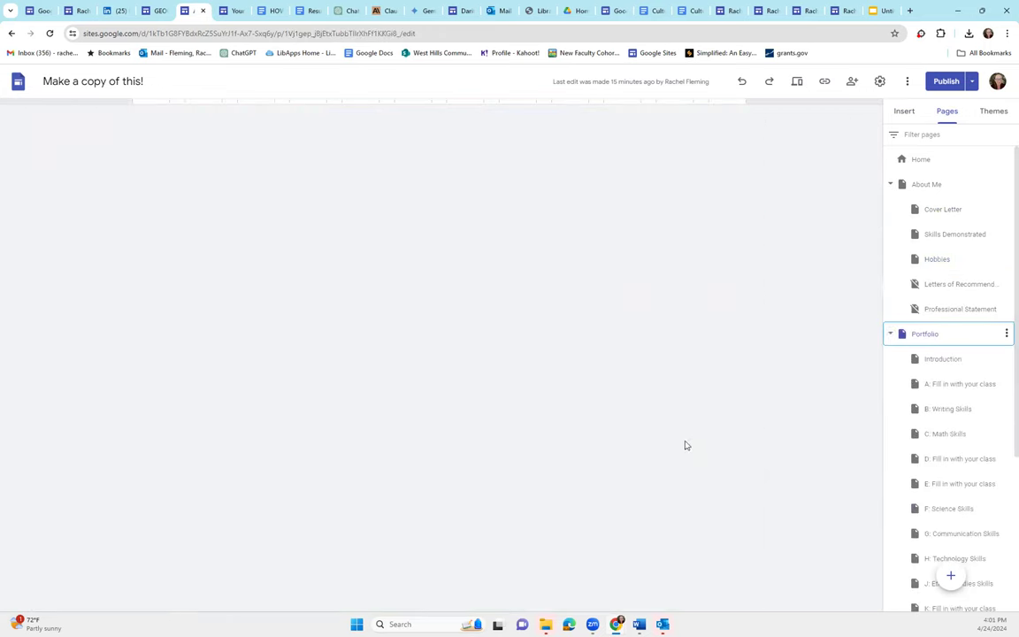
scroll(305, 323, down, 2)
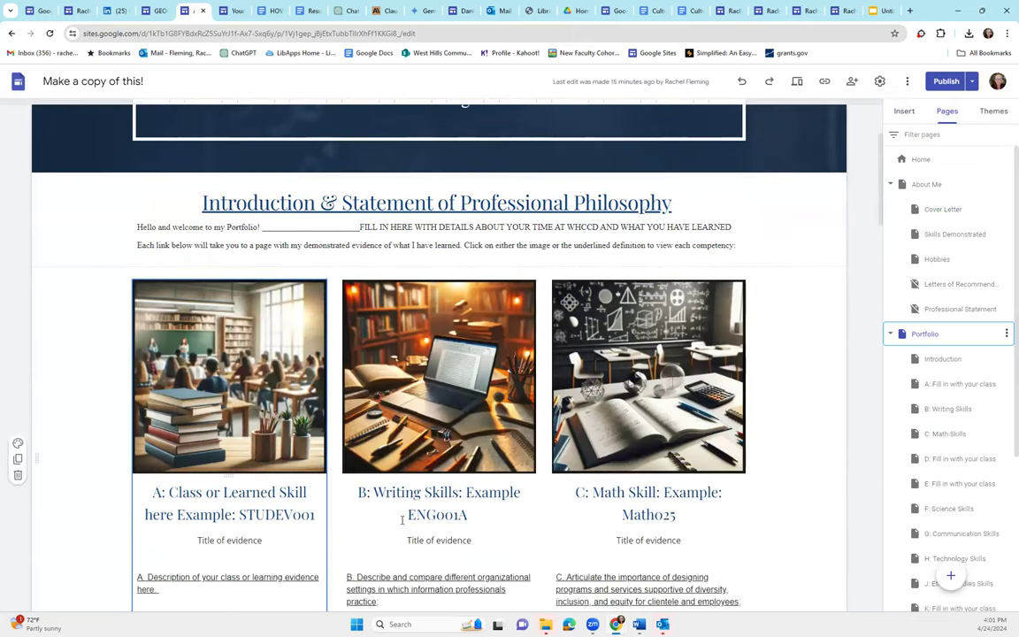
scroll(402, 520, down, 2)
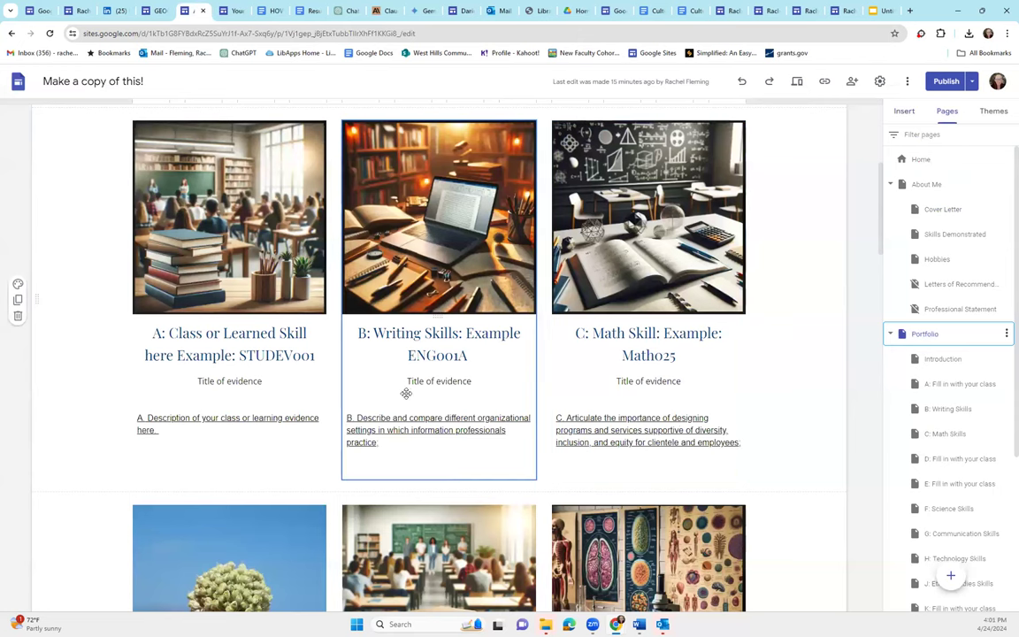
scroll(409, 389, down, 2)
scroll(439, 424, down, 2)
scroll(937, 460, down, 3)
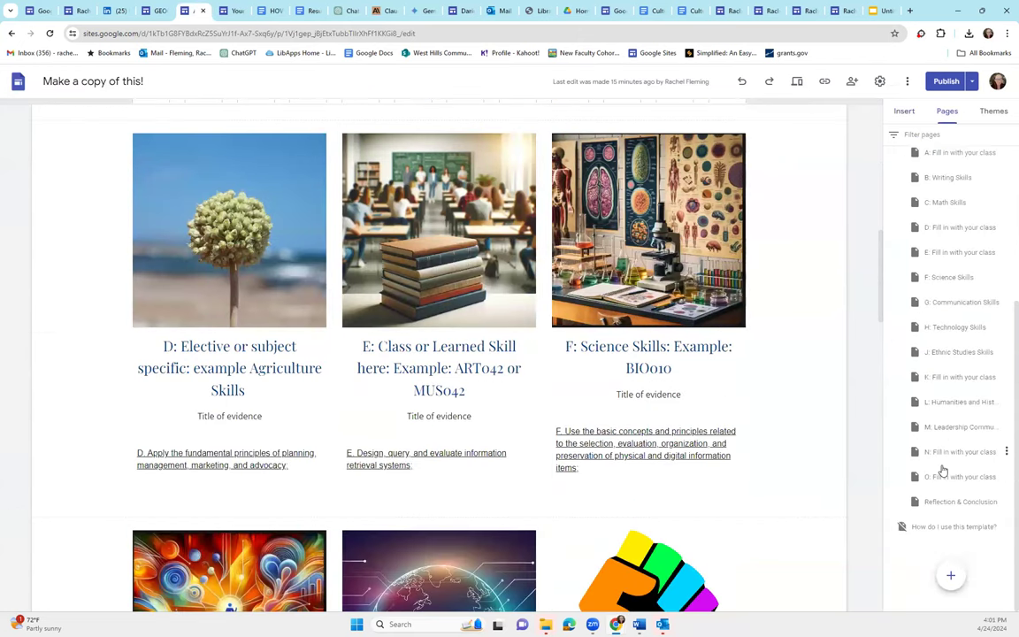
scroll(938, 463, up, 3)
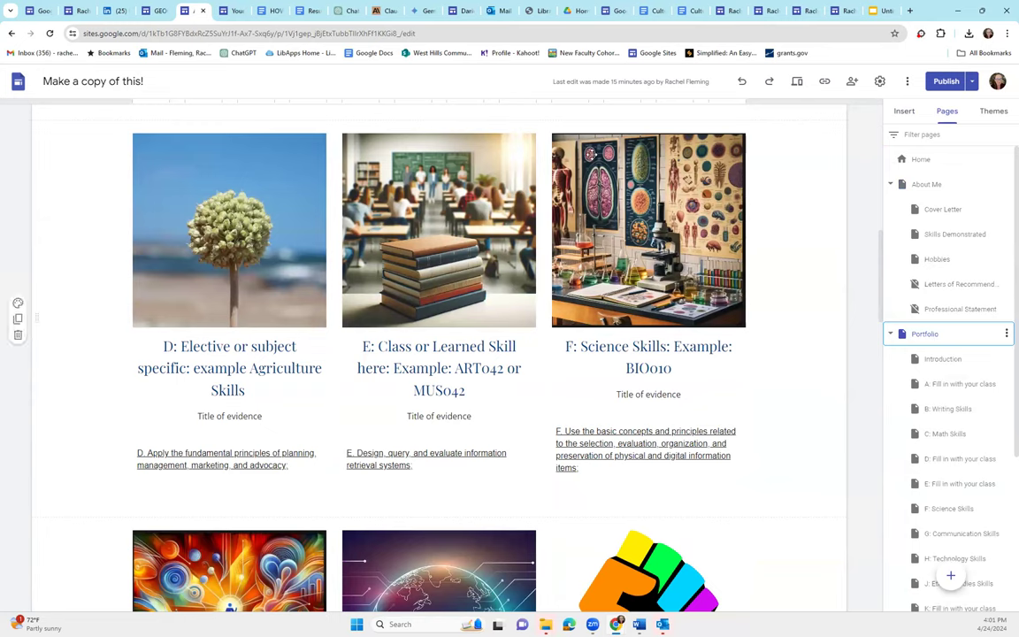
scroll(265, 324, up, 8)
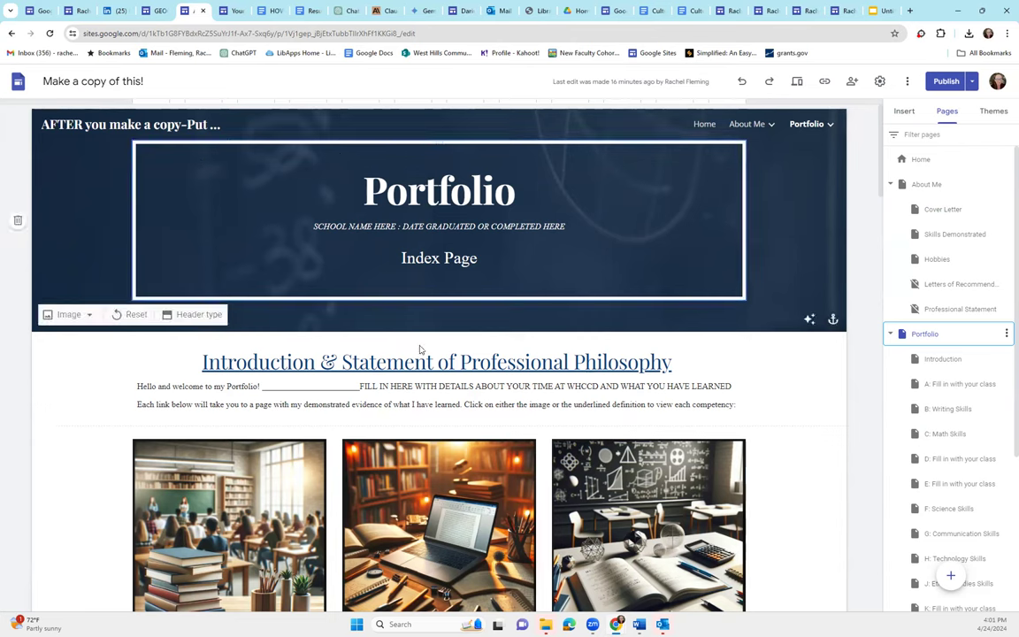
Return to the Home page, view the make-a-copy instructions, and restore the Insert panel
click(919, 159)
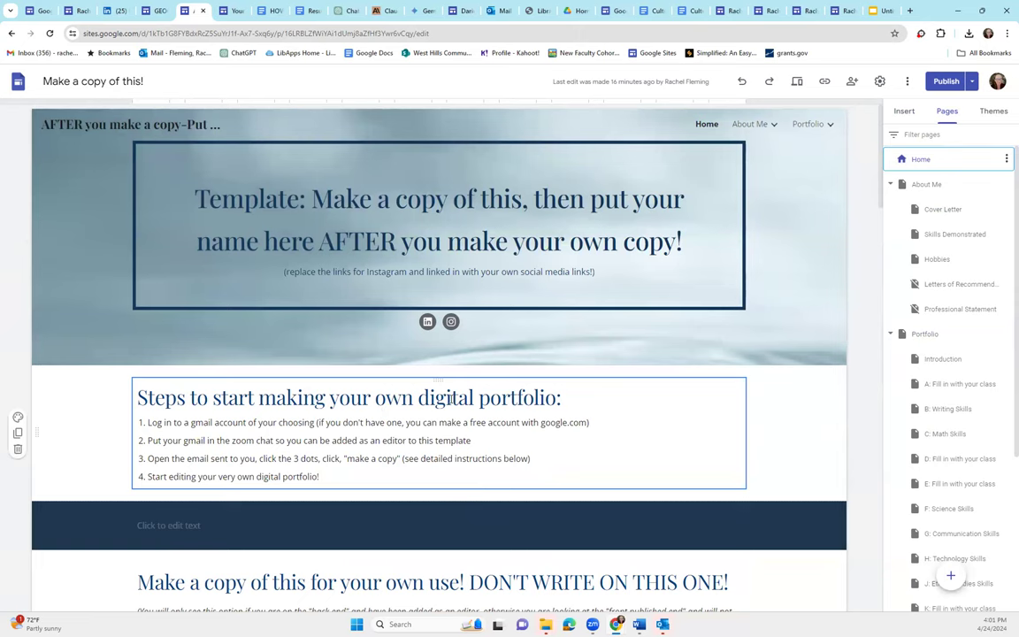
scroll(450, 400, down, 5)
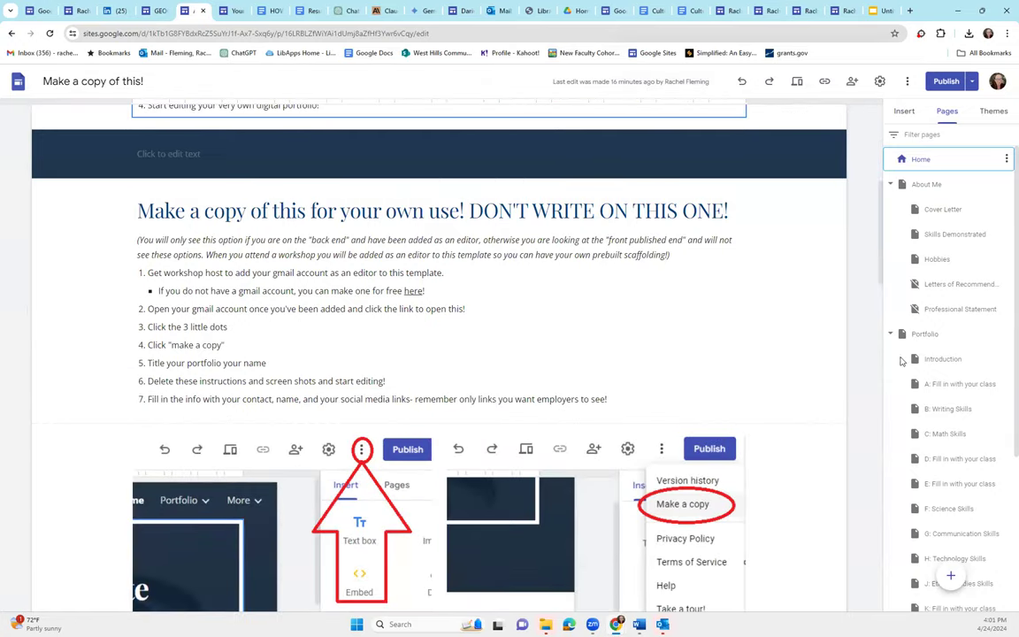
click(904, 111)
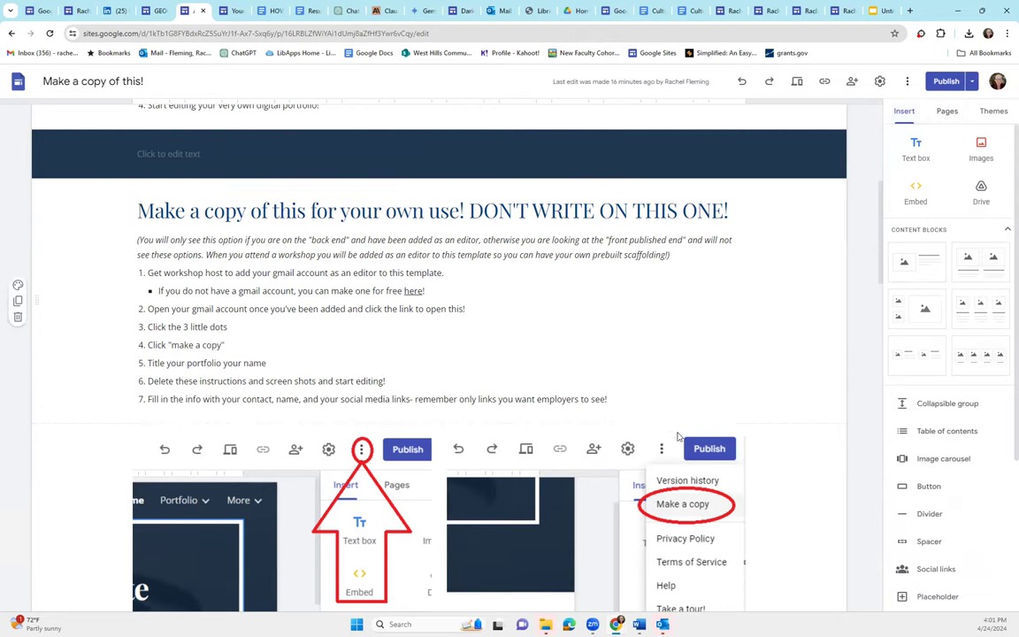
scroll(632, 494, up, 3)
scroll(631, 494, up, 1)
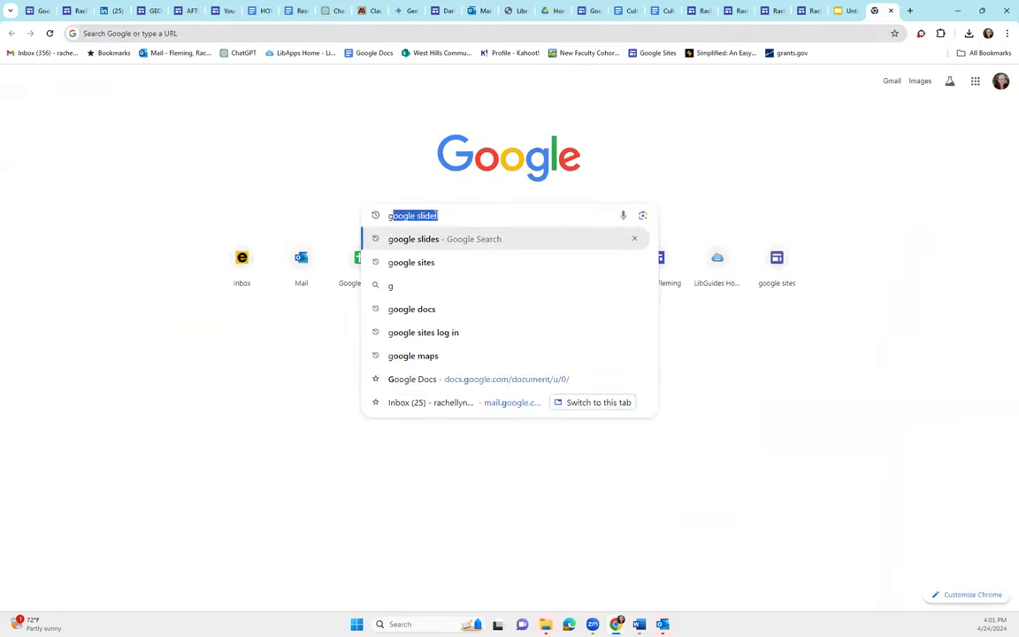
Search Google for 'google sites how to' and open the 'How to use Google Sites' article
text(ow)
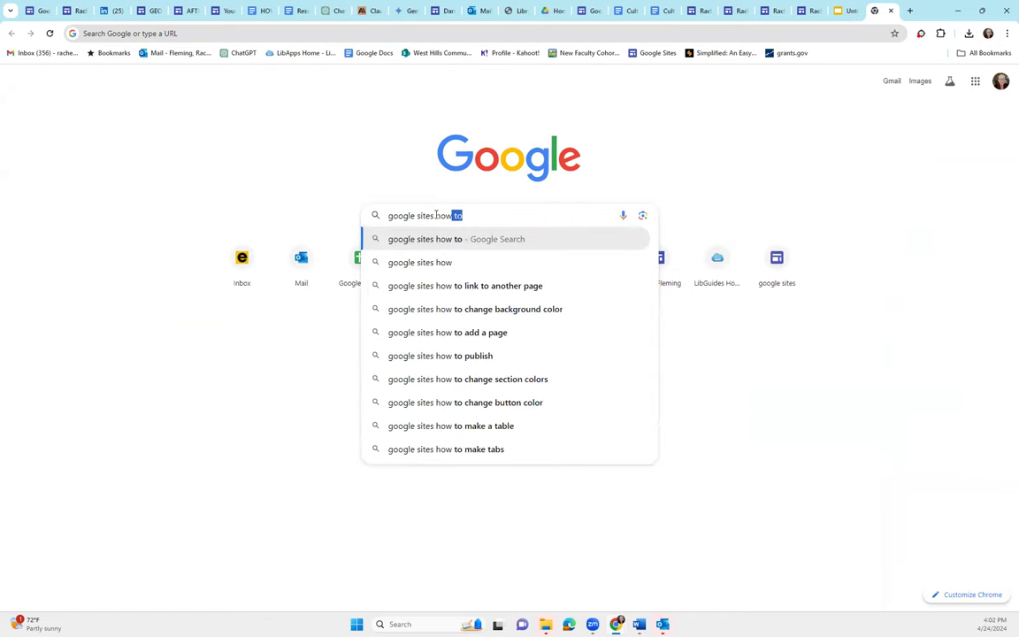
text( to)
key(Return)
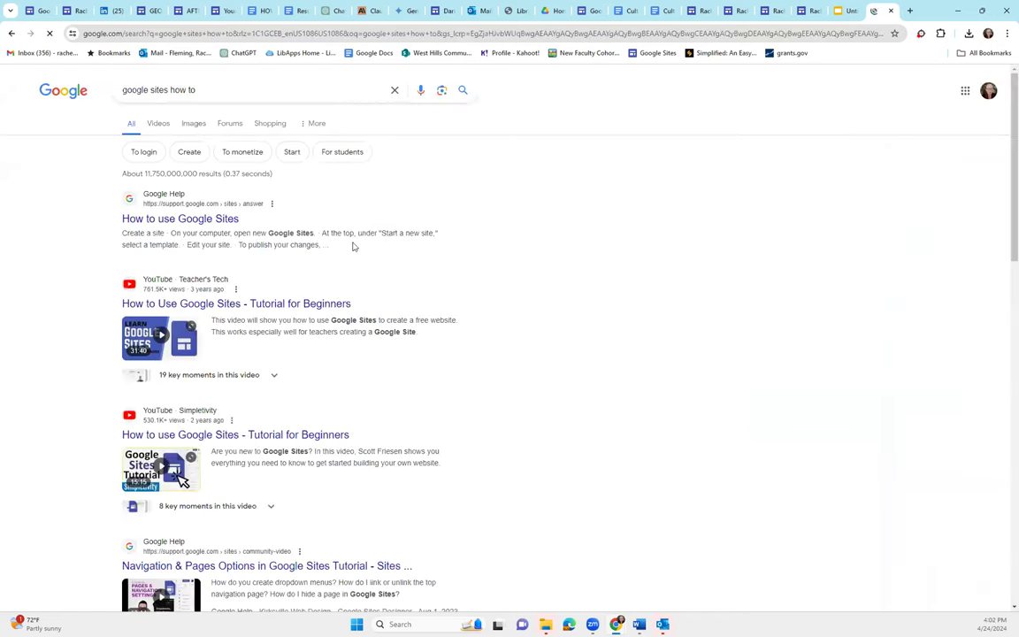
click(201, 220)
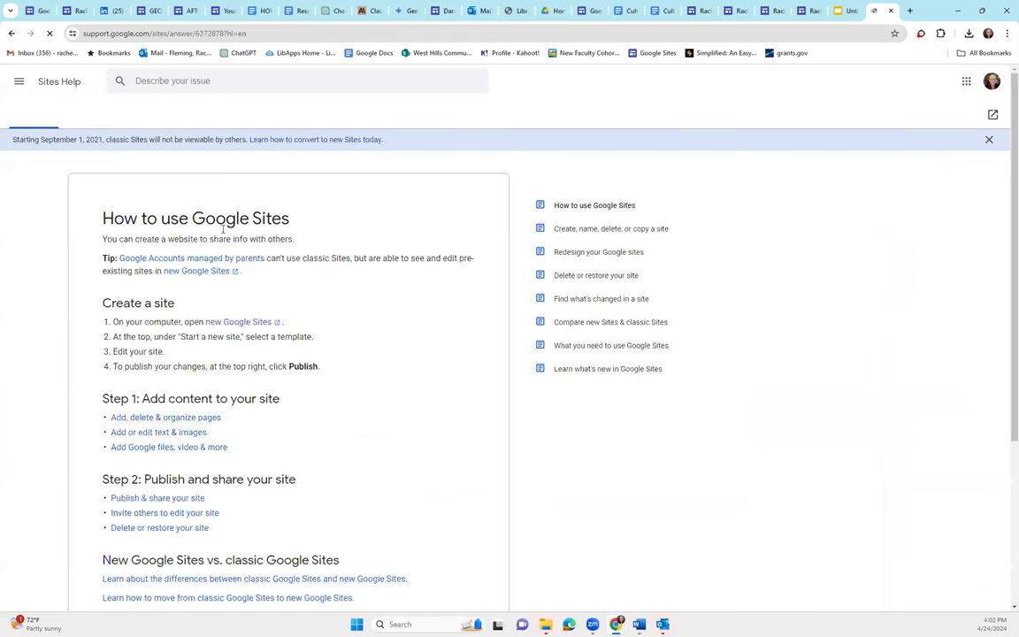